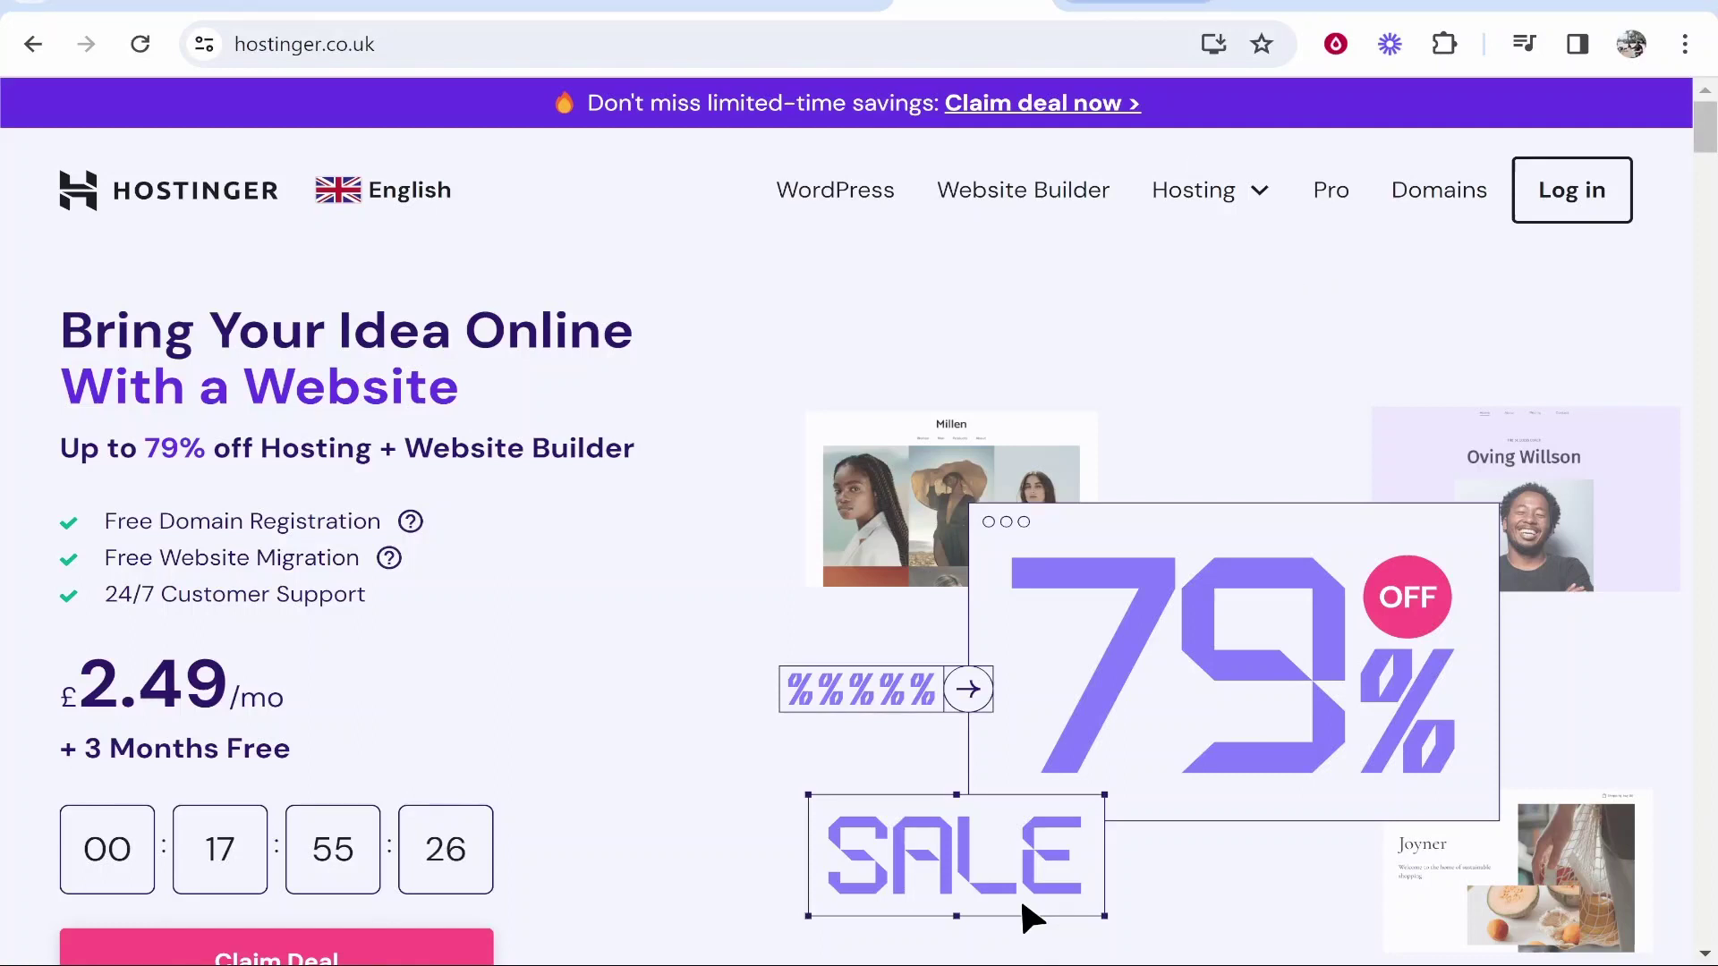
# Move from the Wix sites list to the Hostinger hPanel account dashboard
pyautogui.hotkey('ctrl', 'Tab')
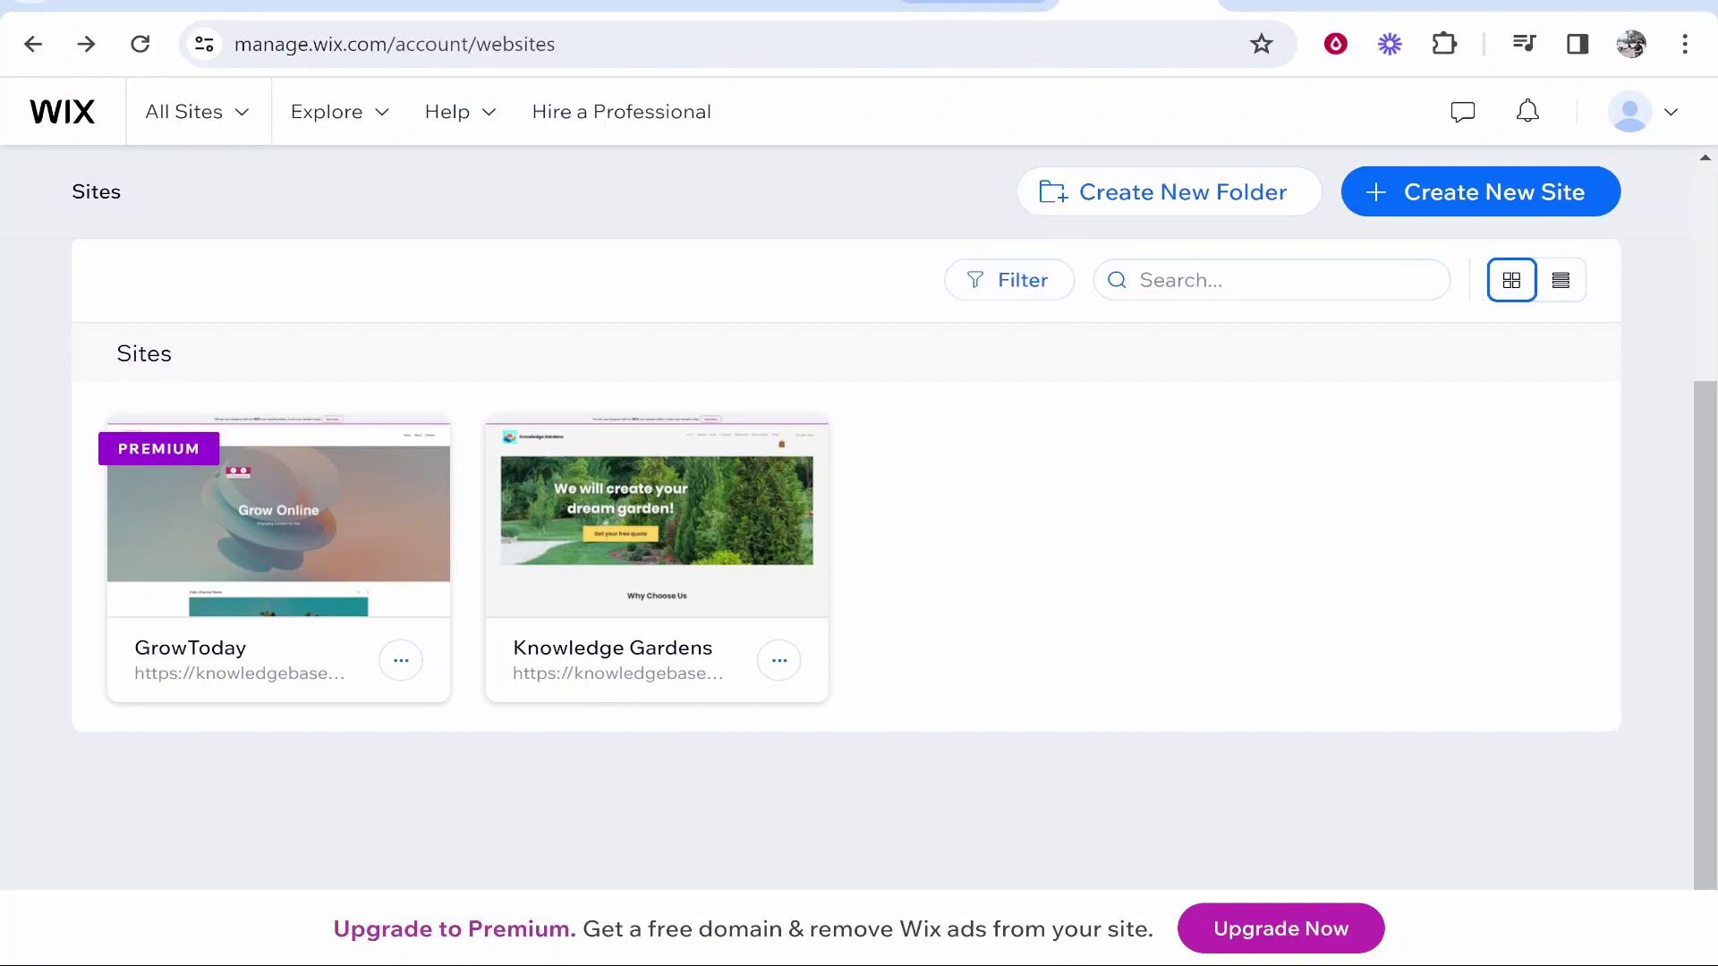
pyautogui.click(975, 4)
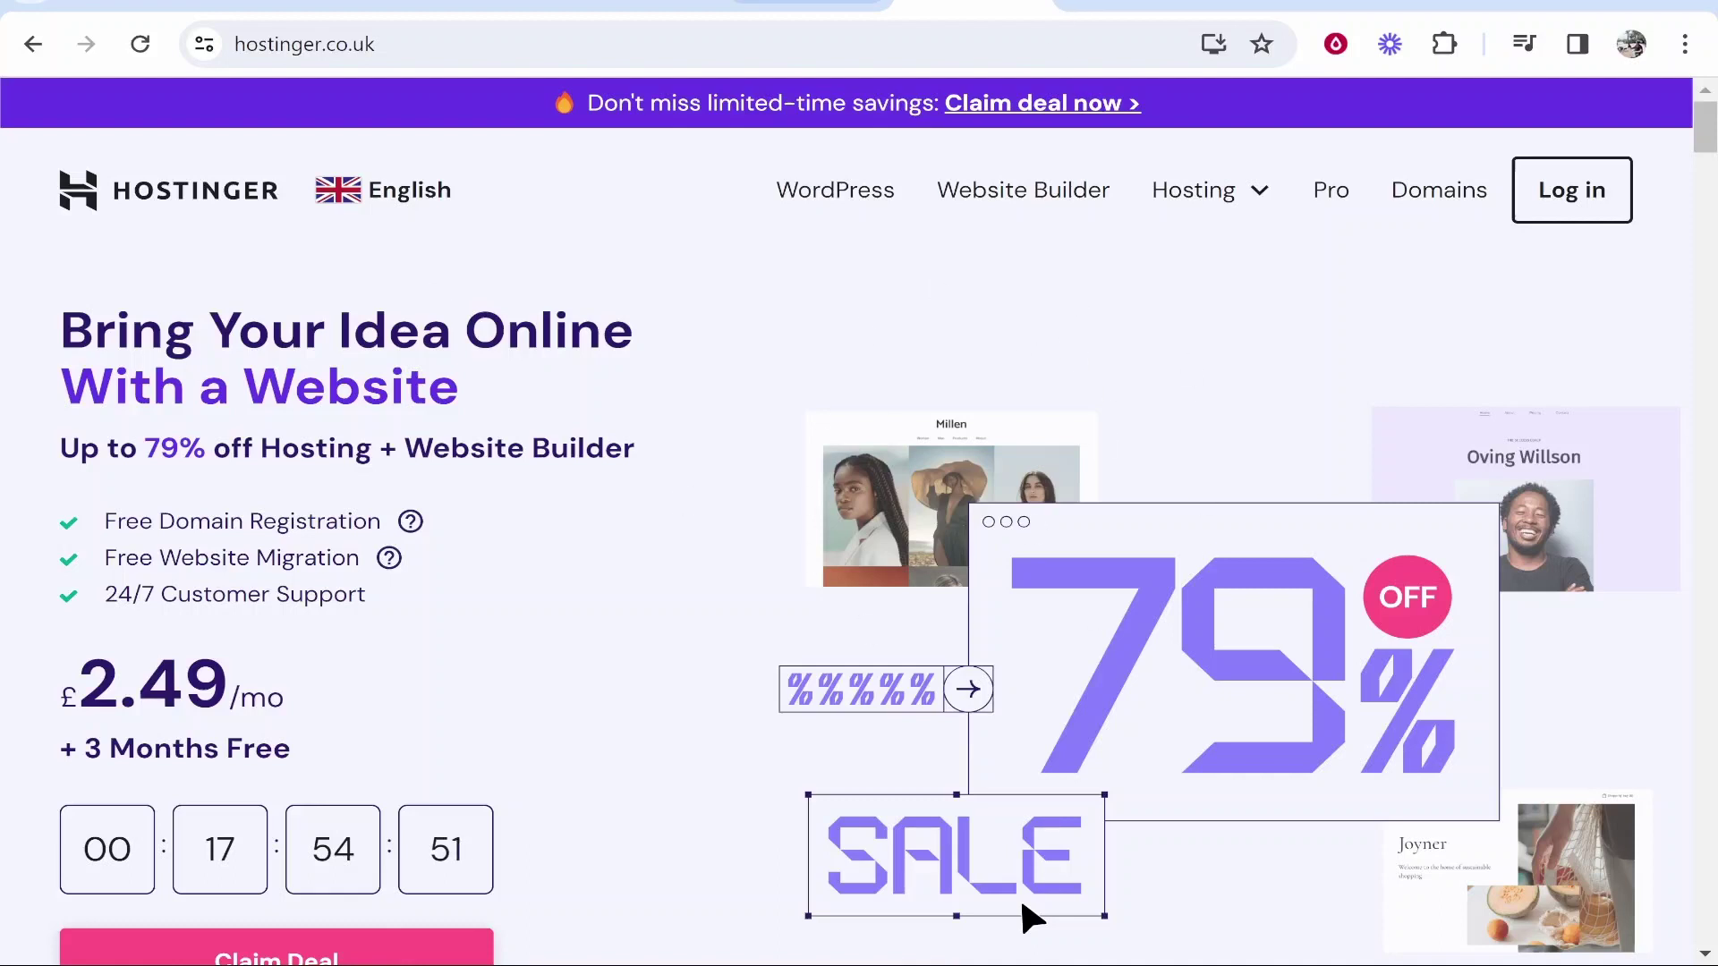
pyautogui.click(805, 3)
pyautogui.scroll(-4, 268, 683)
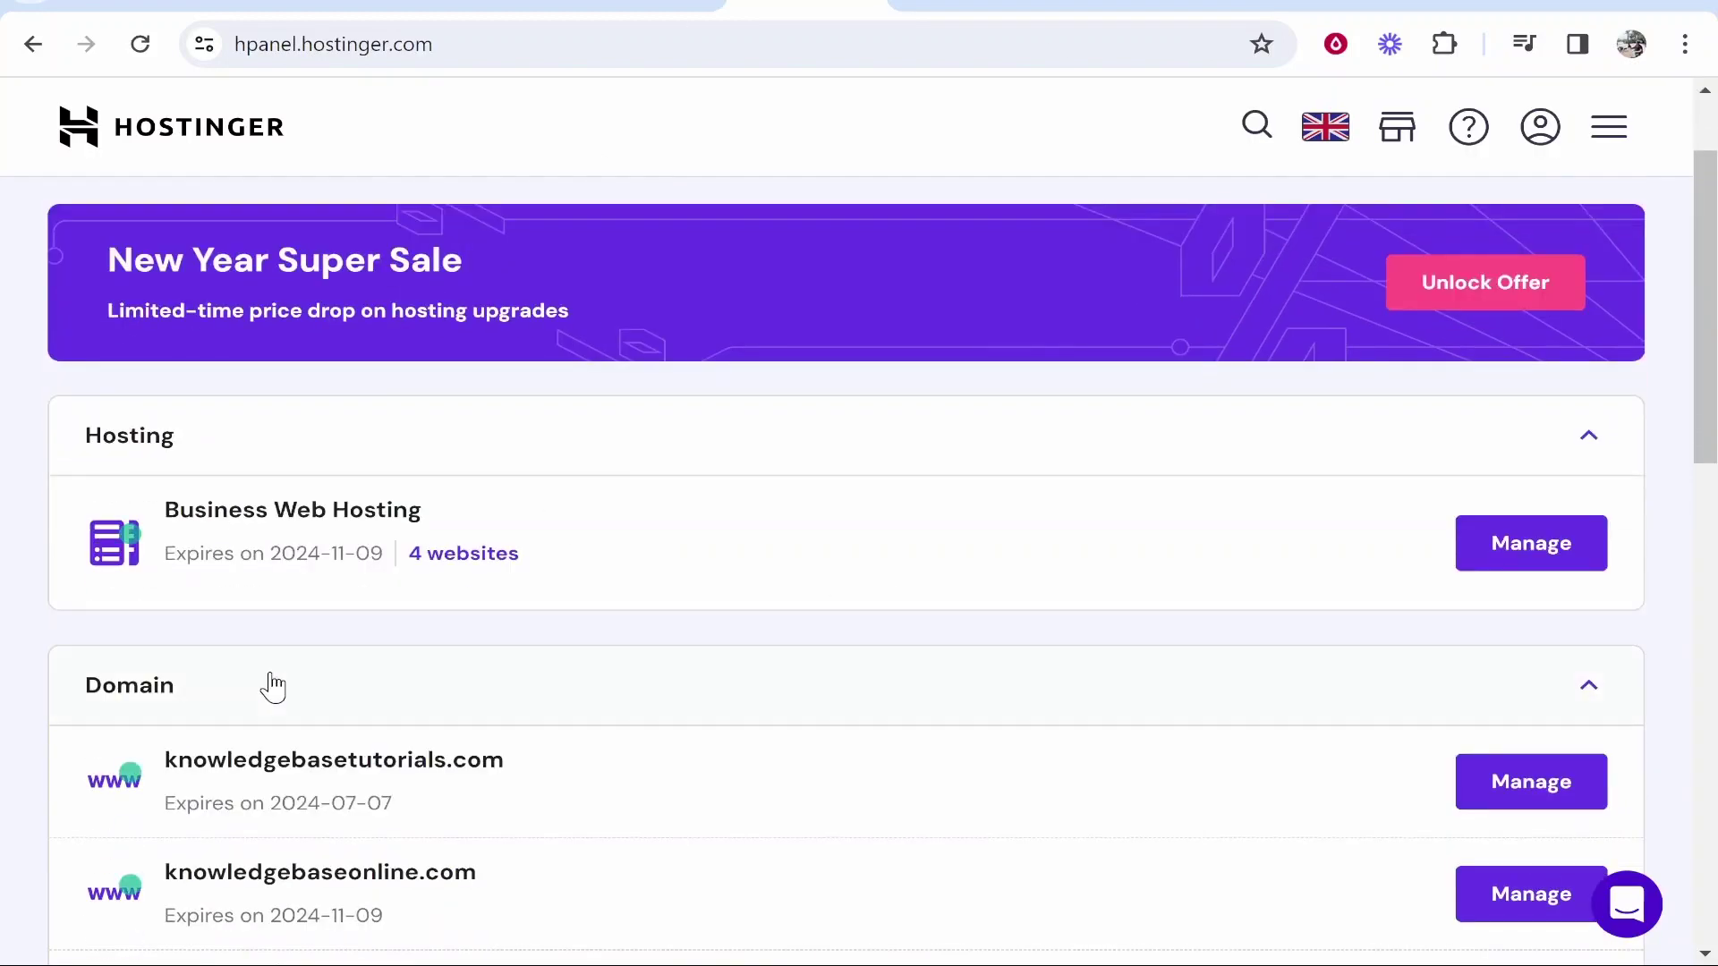
pyautogui.scroll(4, 224, 434)
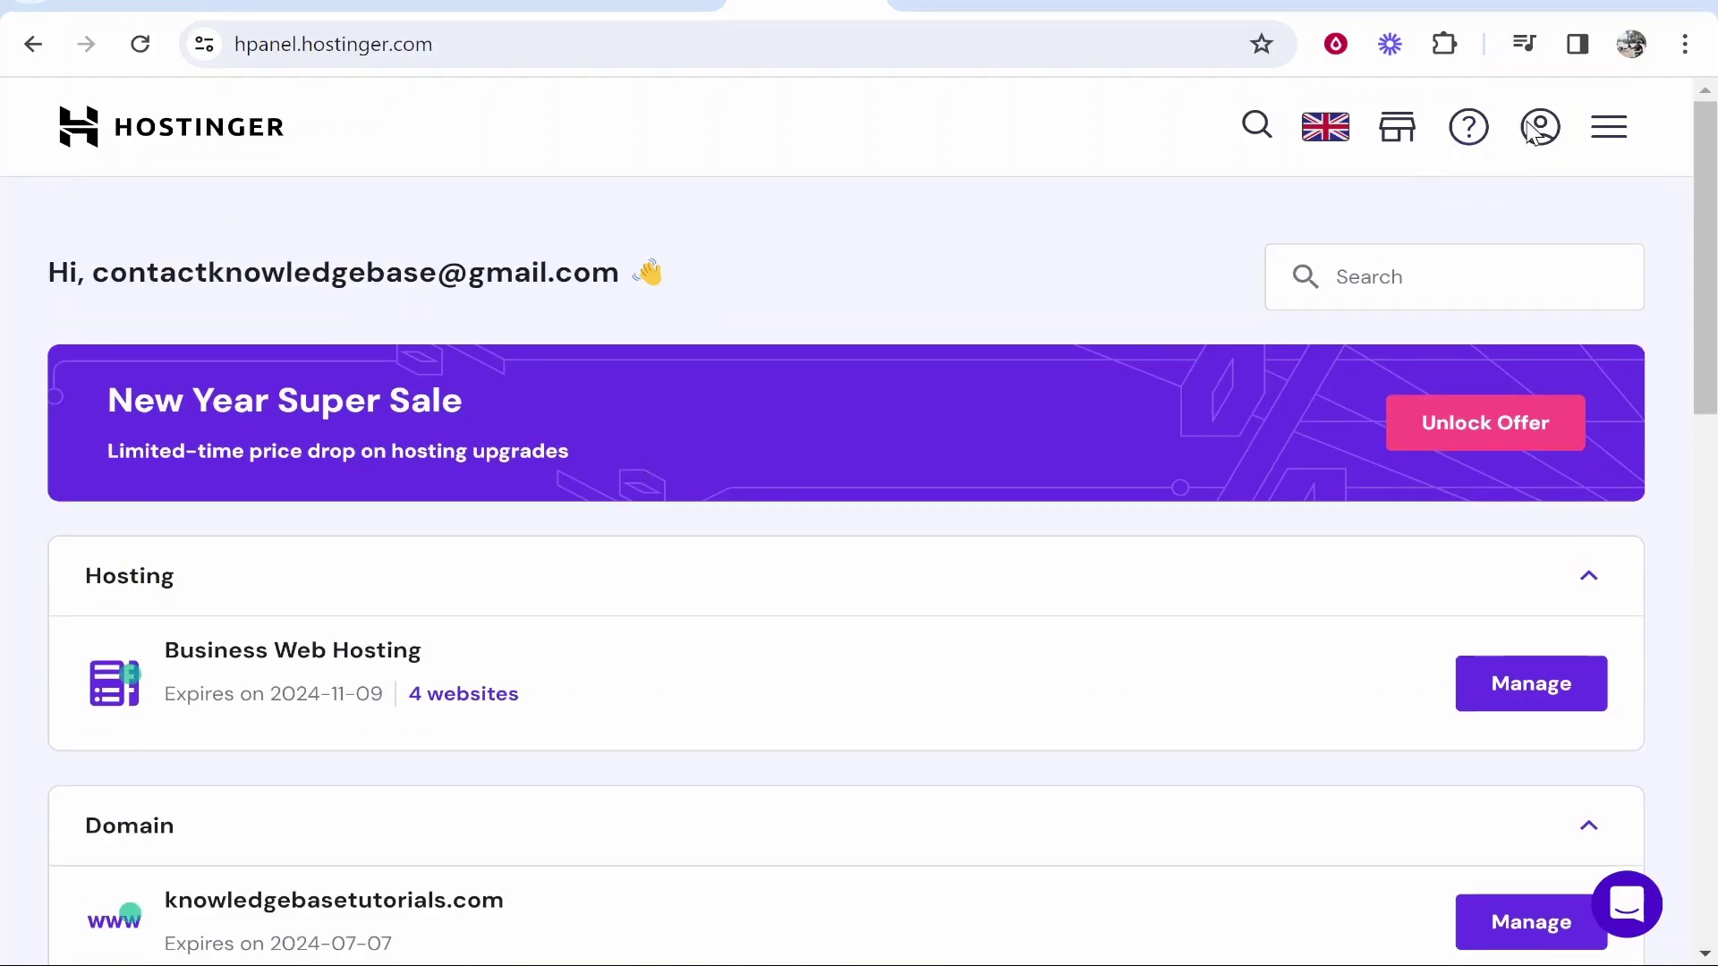
# Open hPanel's Domains list with its three active domains, then return to the Wix sites list
pyautogui.click(1609, 126)
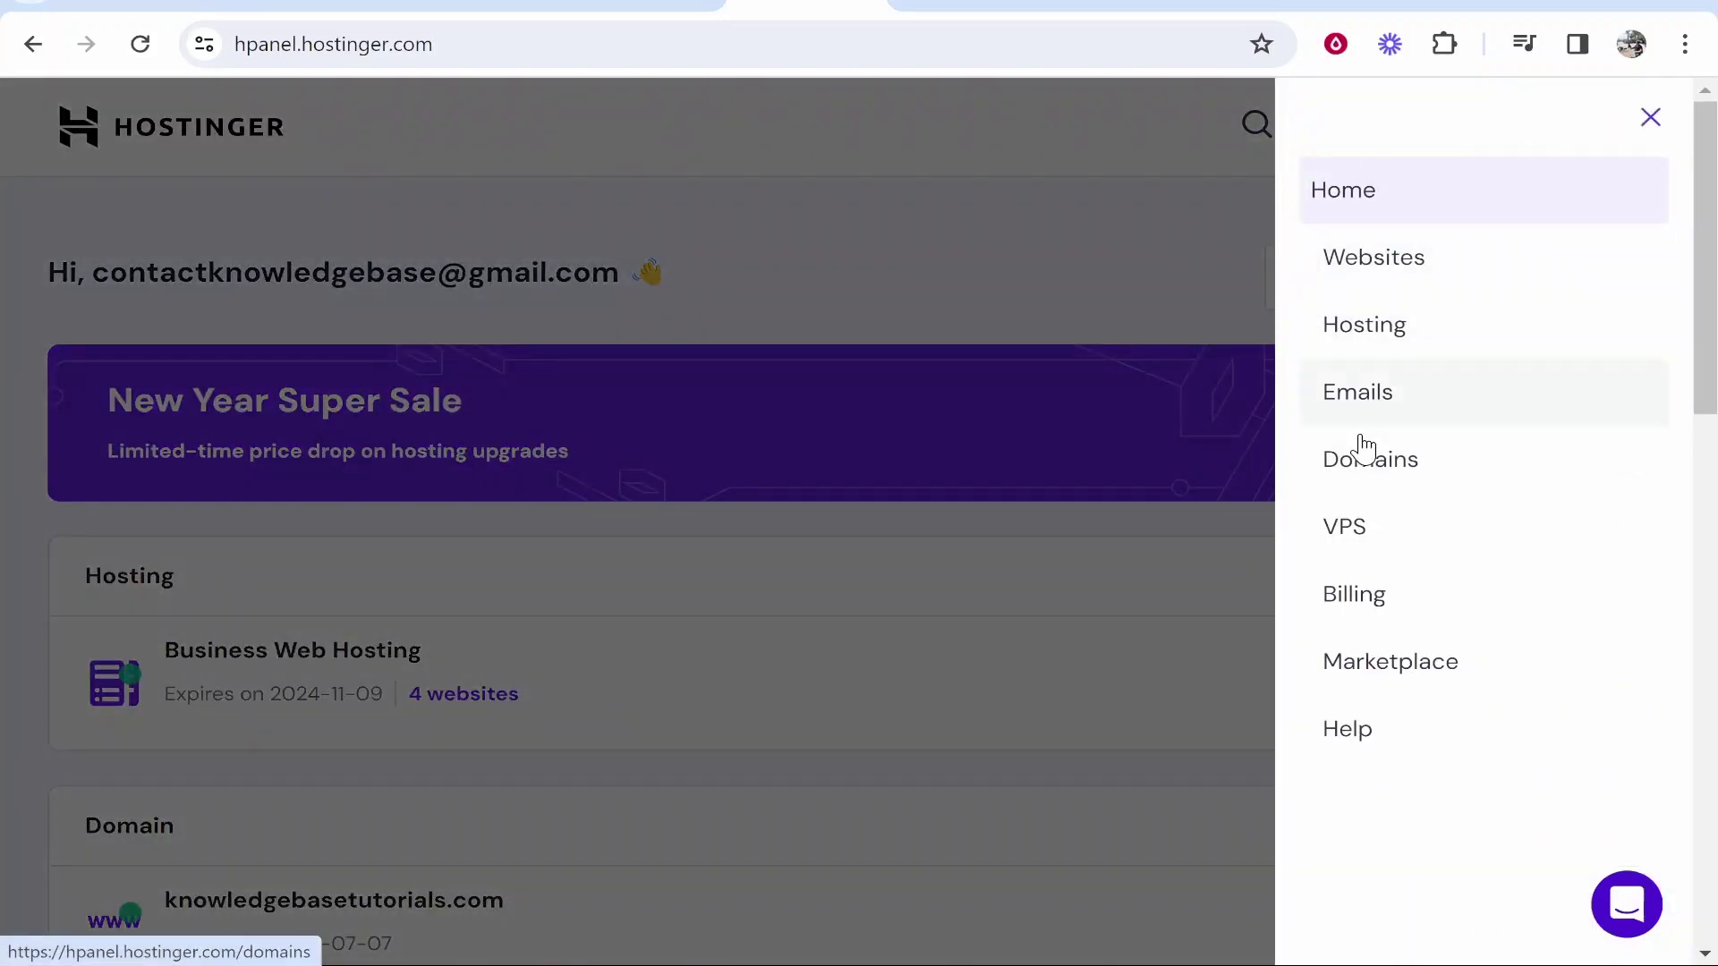
pyautogui.click(1388, 464)
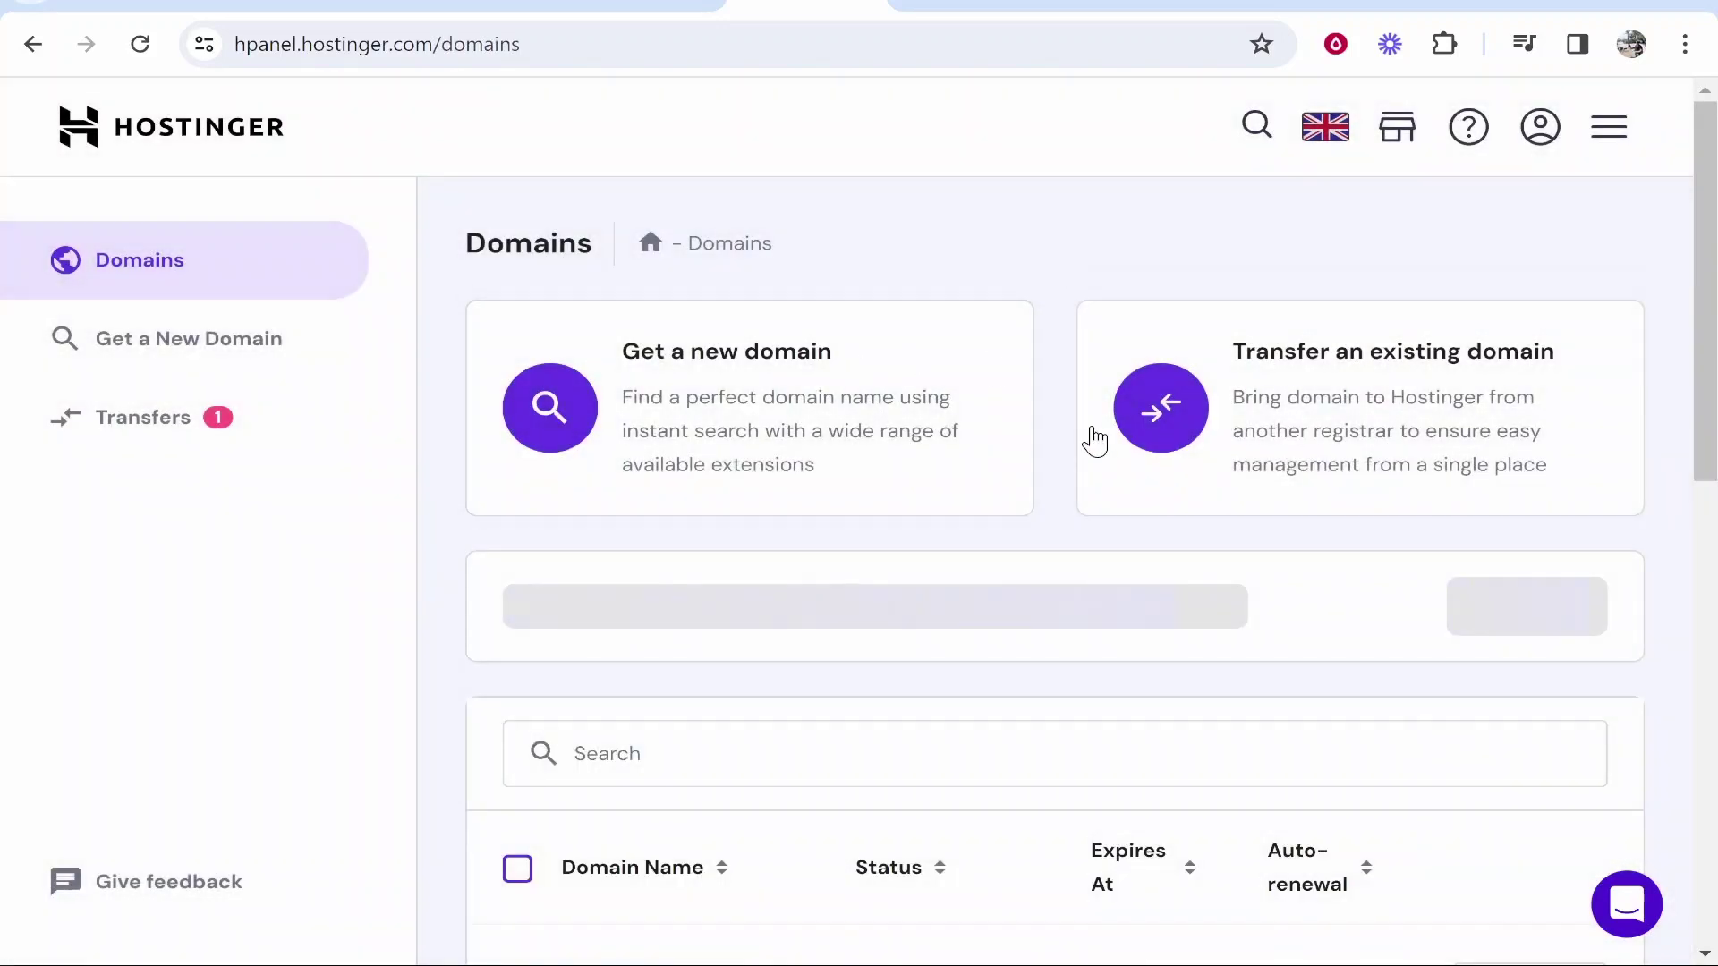
pyautogui.scroll(-5, 1055, 353)
pyautogui.scroll(-2, 698, 766)
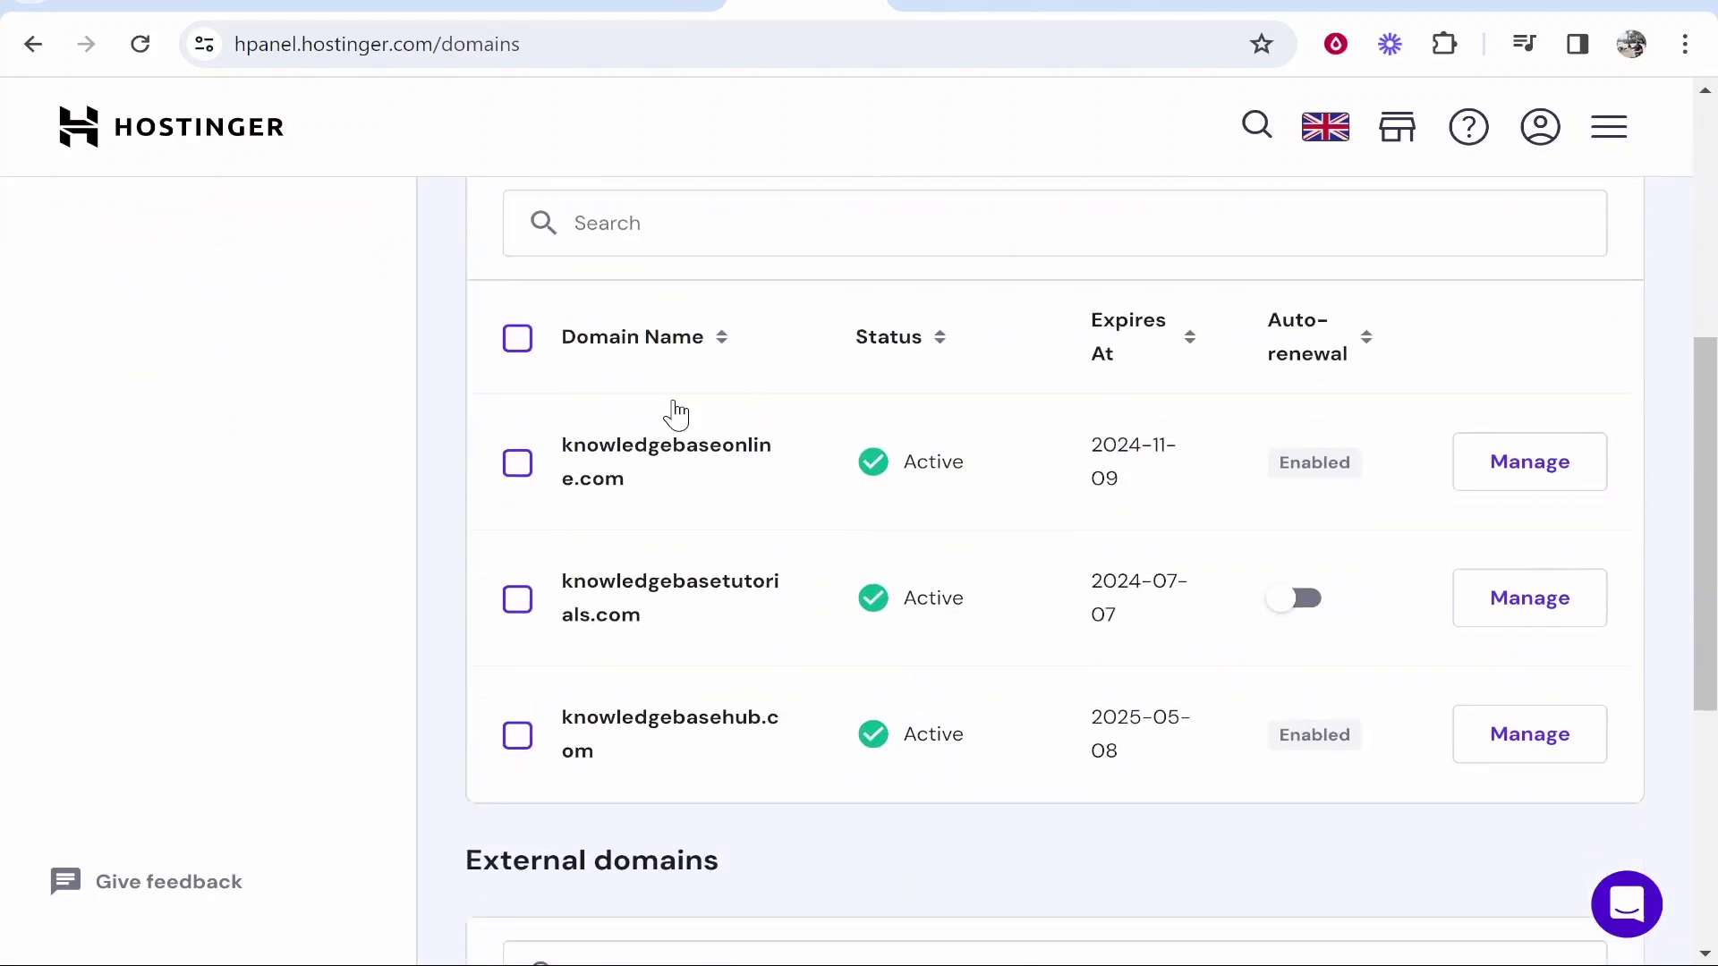
pyautogui.click(1136, 5)
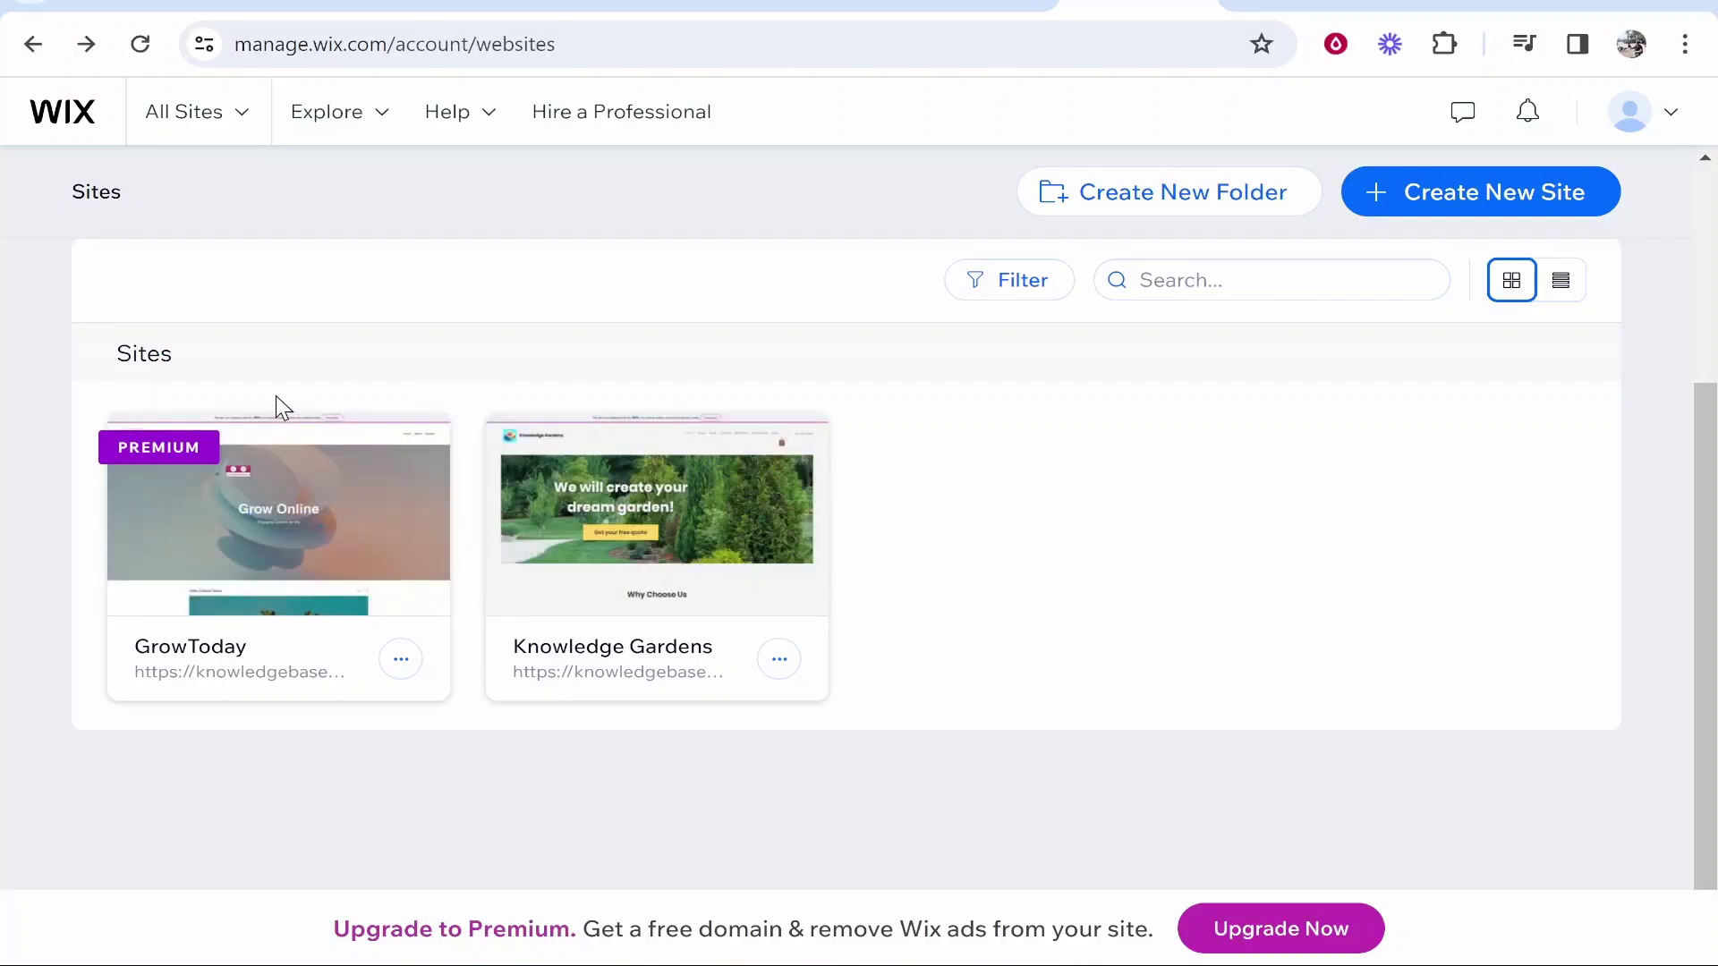
# Open GrowToday via Select & Edit Site, reviewing its current Light plan while the dashboard loads
pyautogui.moveTo(185, 457)
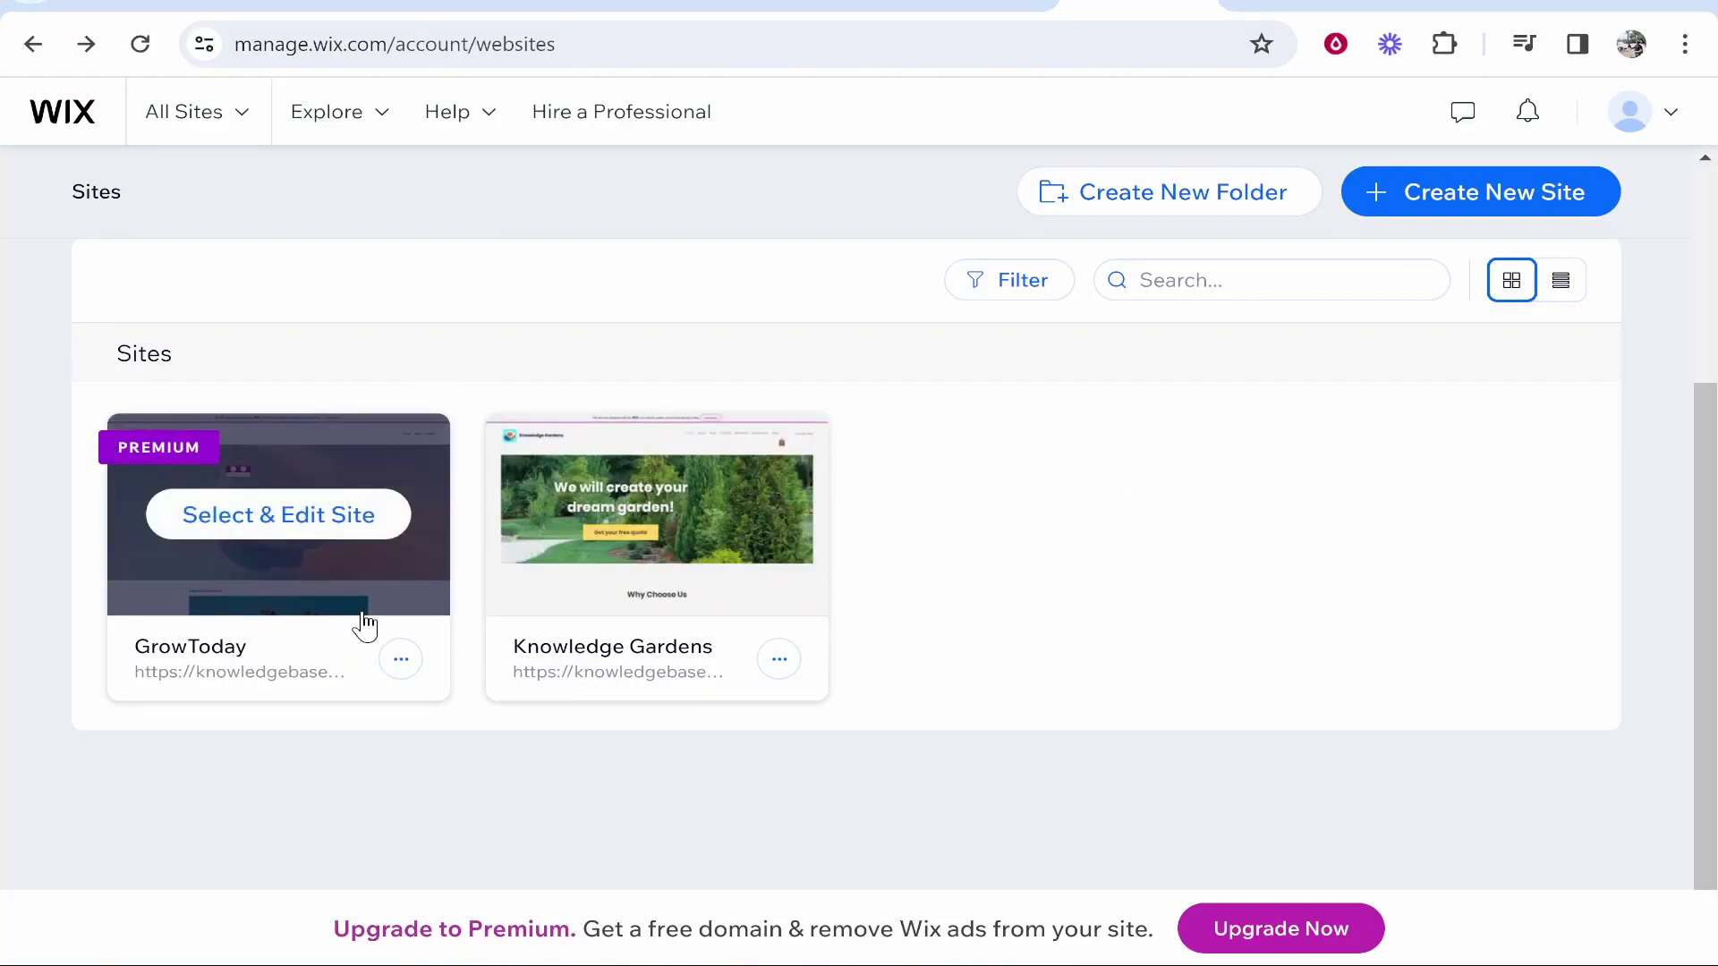
pyautogui.click(310, 524)
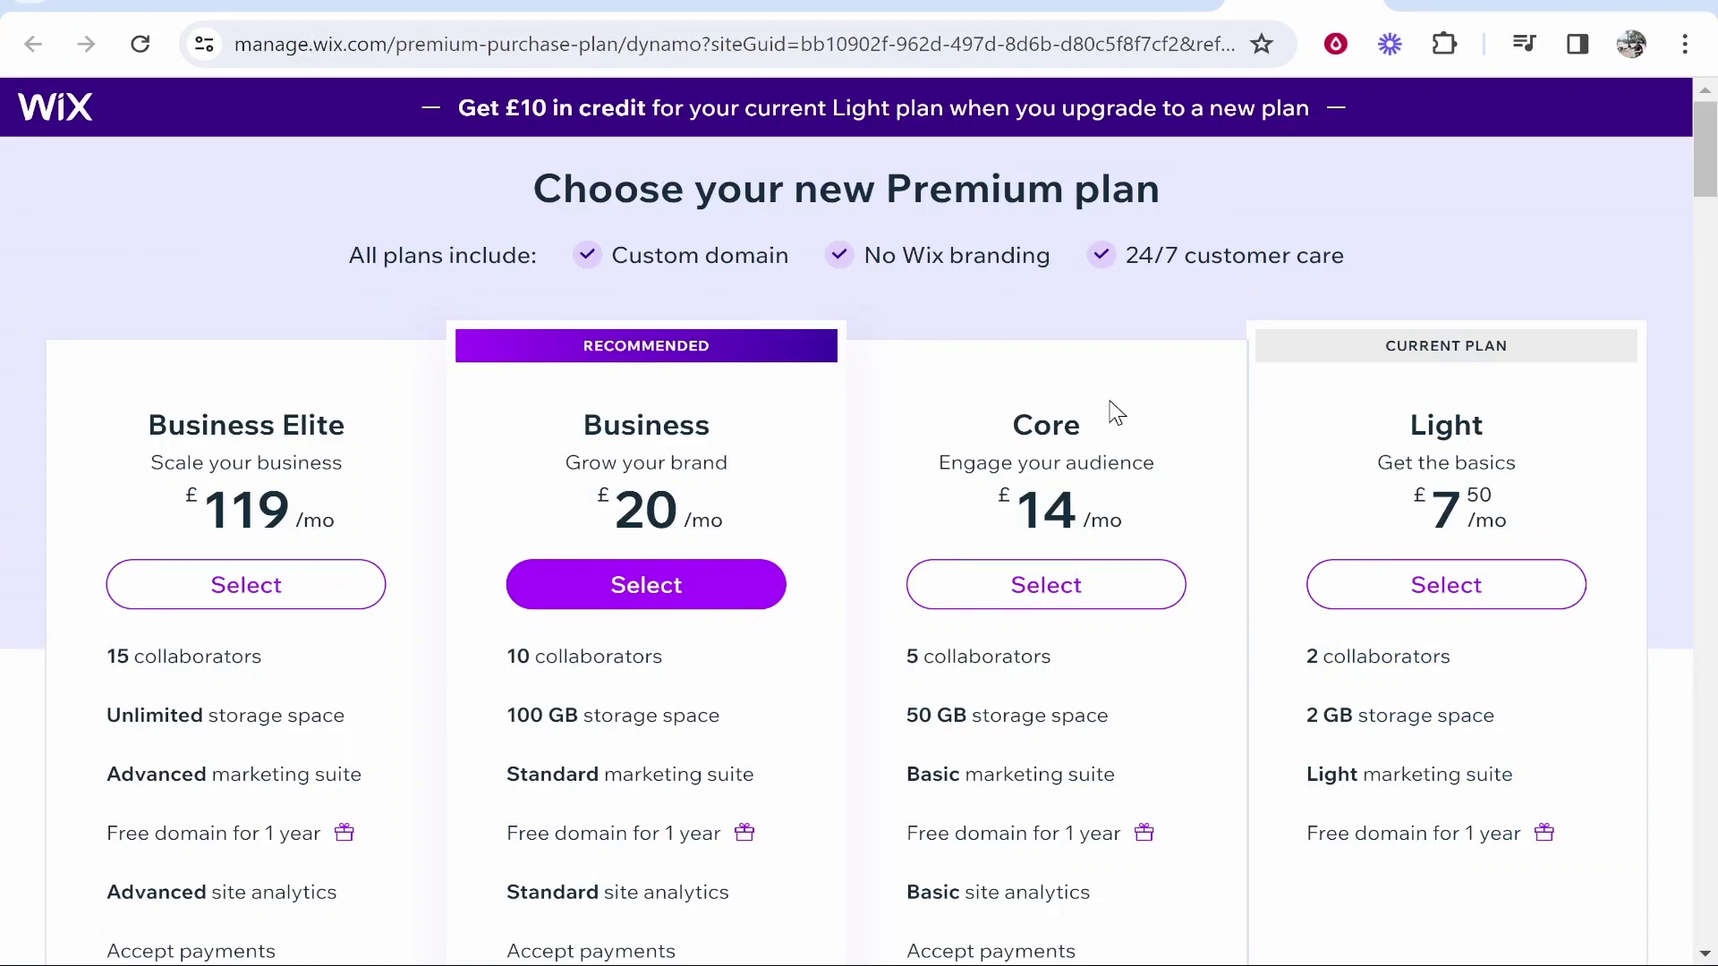
pyautogui.moveTo(1423, 431); pyautogui.dragTo(1509, 433)
pyautogui.click(1510, 433)
pyautogui.moveTo(1507, 345); pyautogui.dragTo(1385, 346)
pyautogui.click(1390, 345)
pyautogui.moveTo(1523, 435); pyautogui.dragTo(1397, 428)
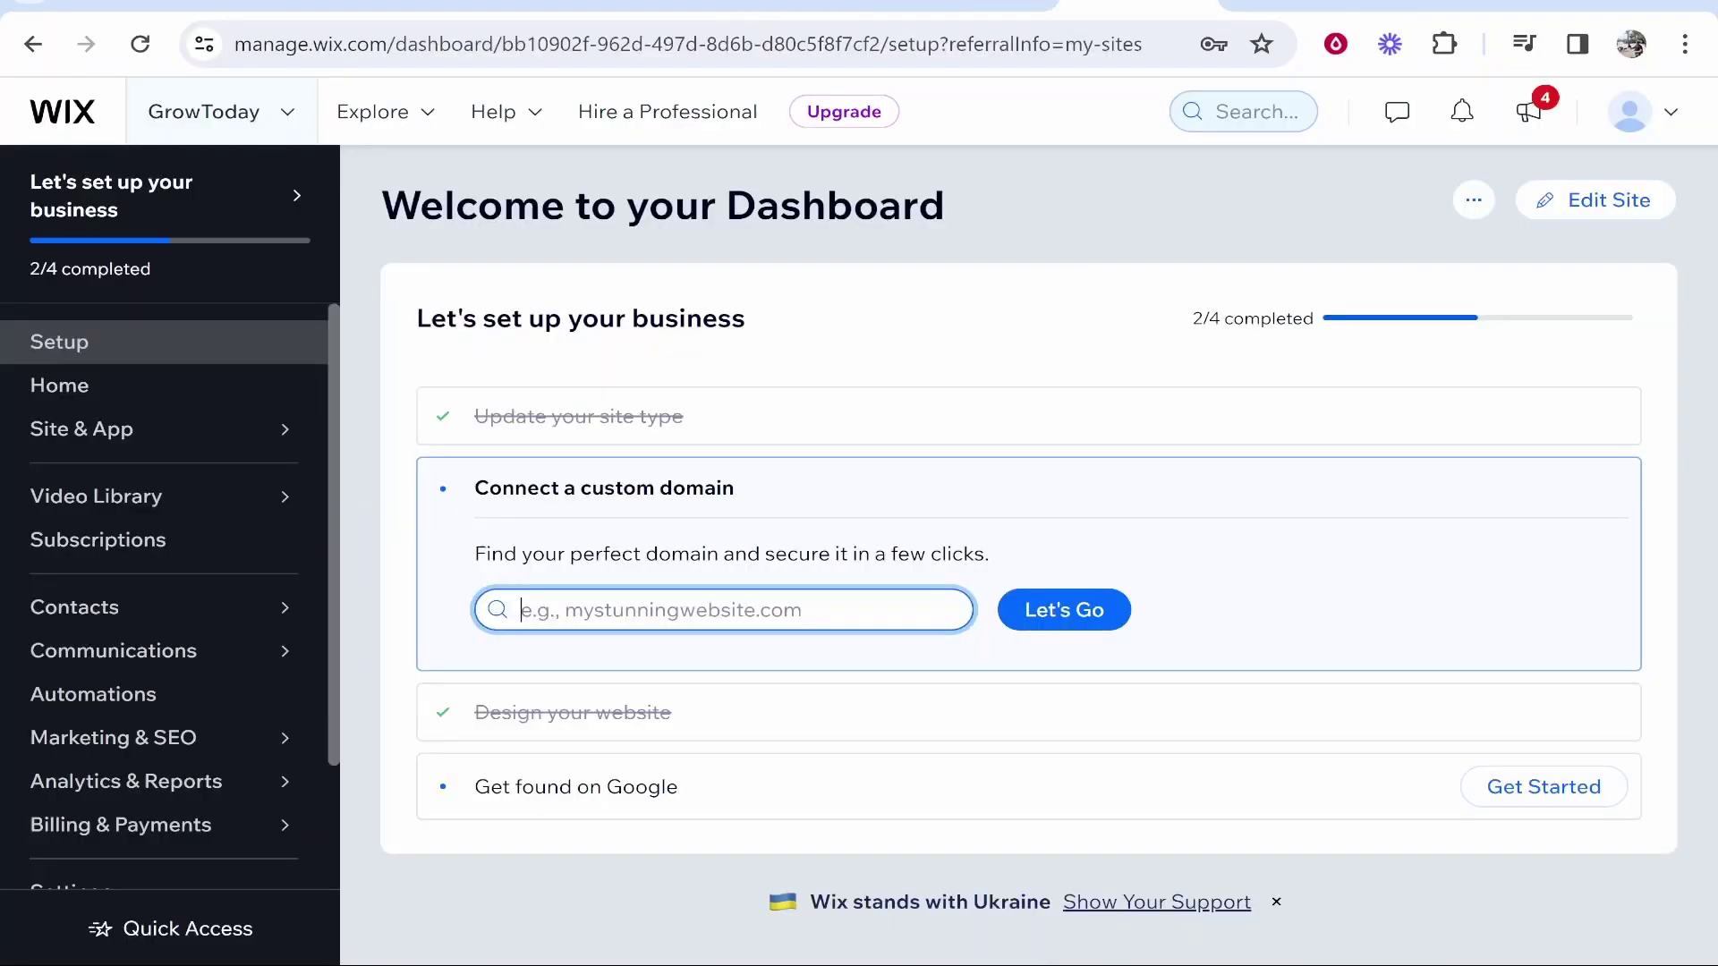
# Reach GrowToday's Connect a domain page through Settings > Domains, then return to Hostinger's domain list
pyautogui.moveTo(1029, 200); pyautogui.dragTo(385, 199)
pyautogui.click(415, 195)
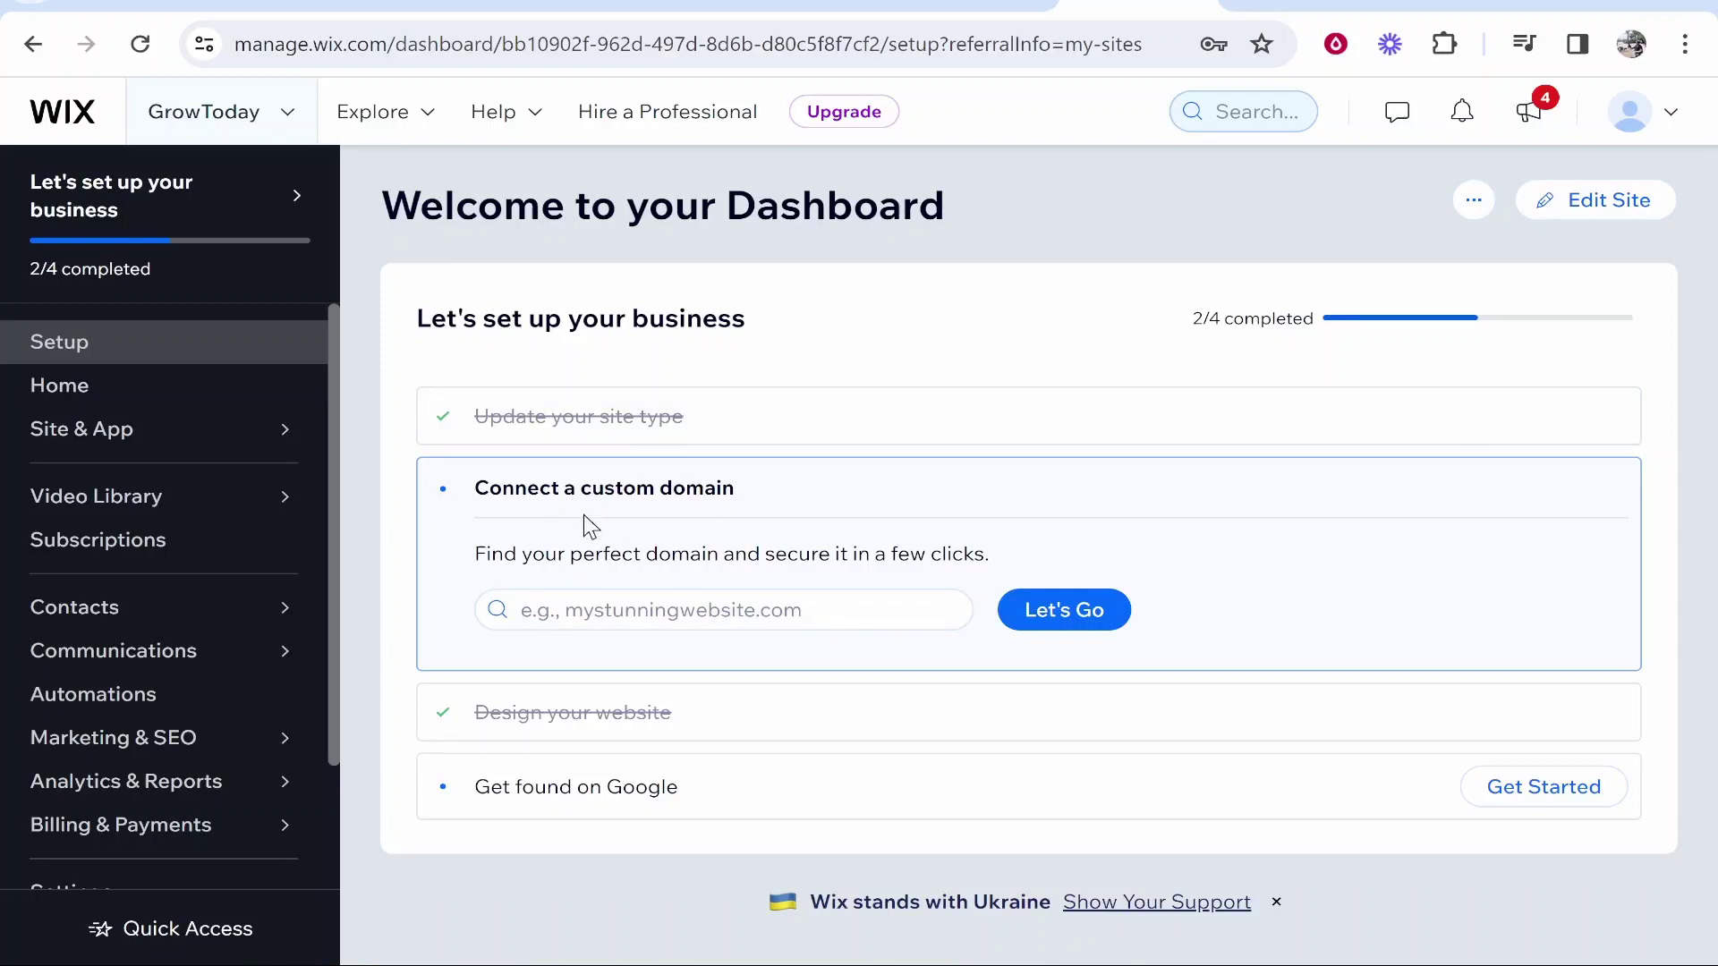
pyautogui.scroll(-2, 269, 551)
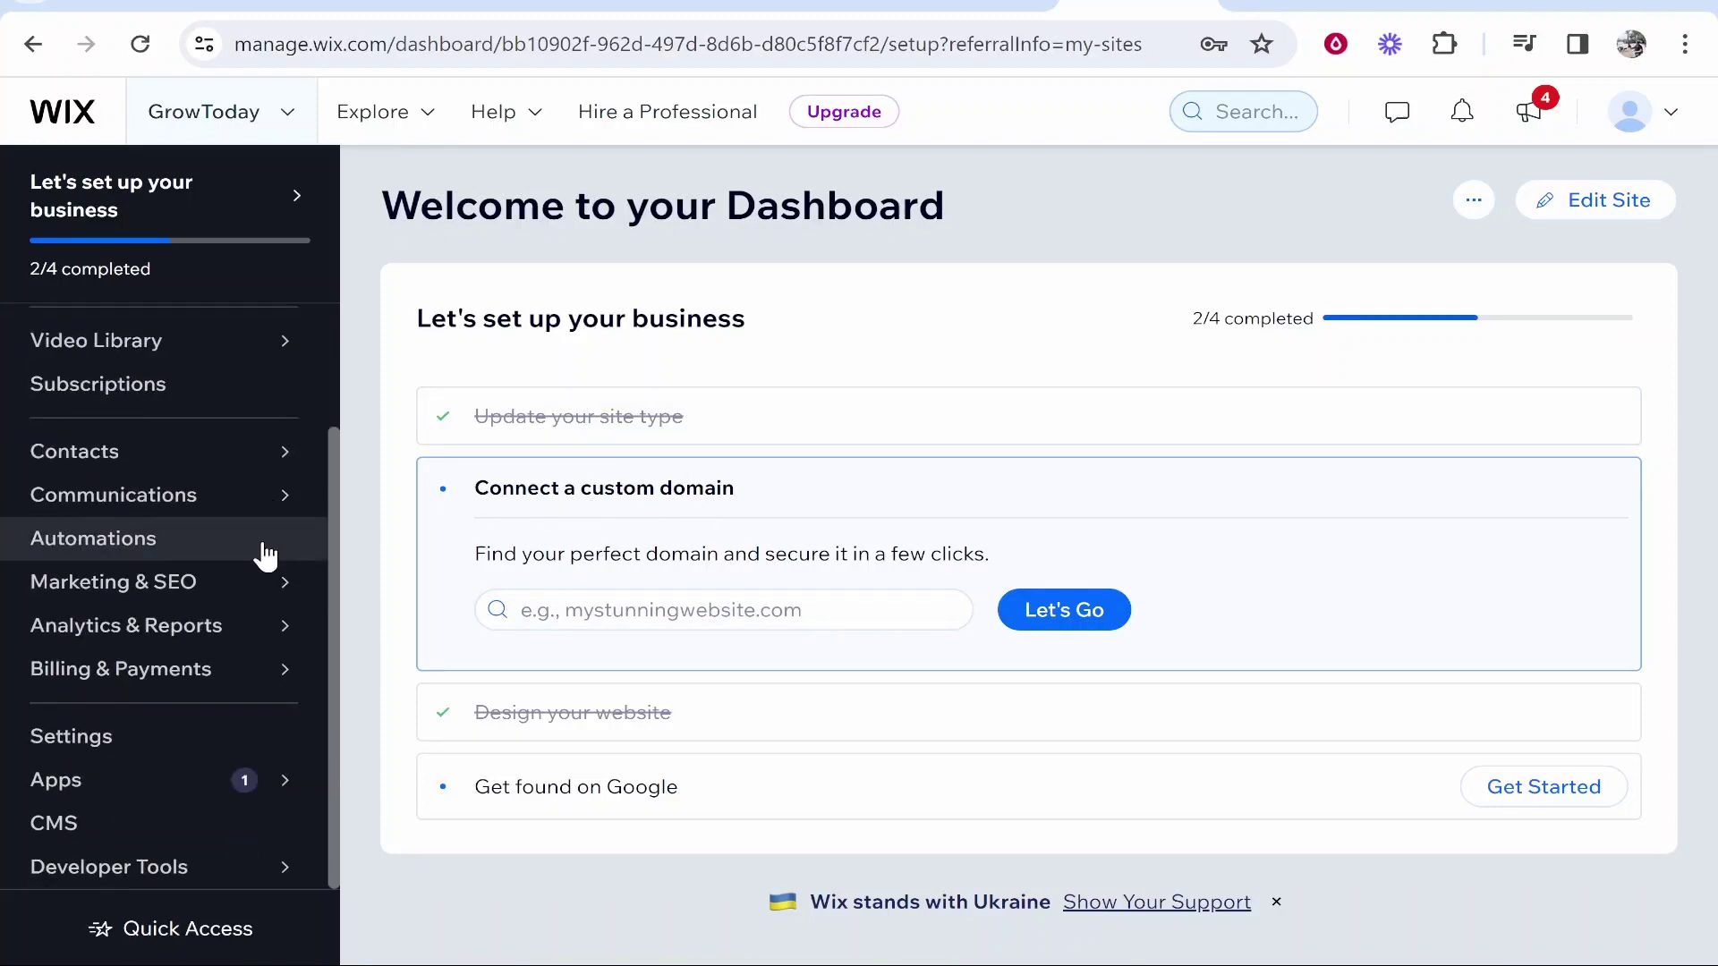
pyautogui.click(80, 732)
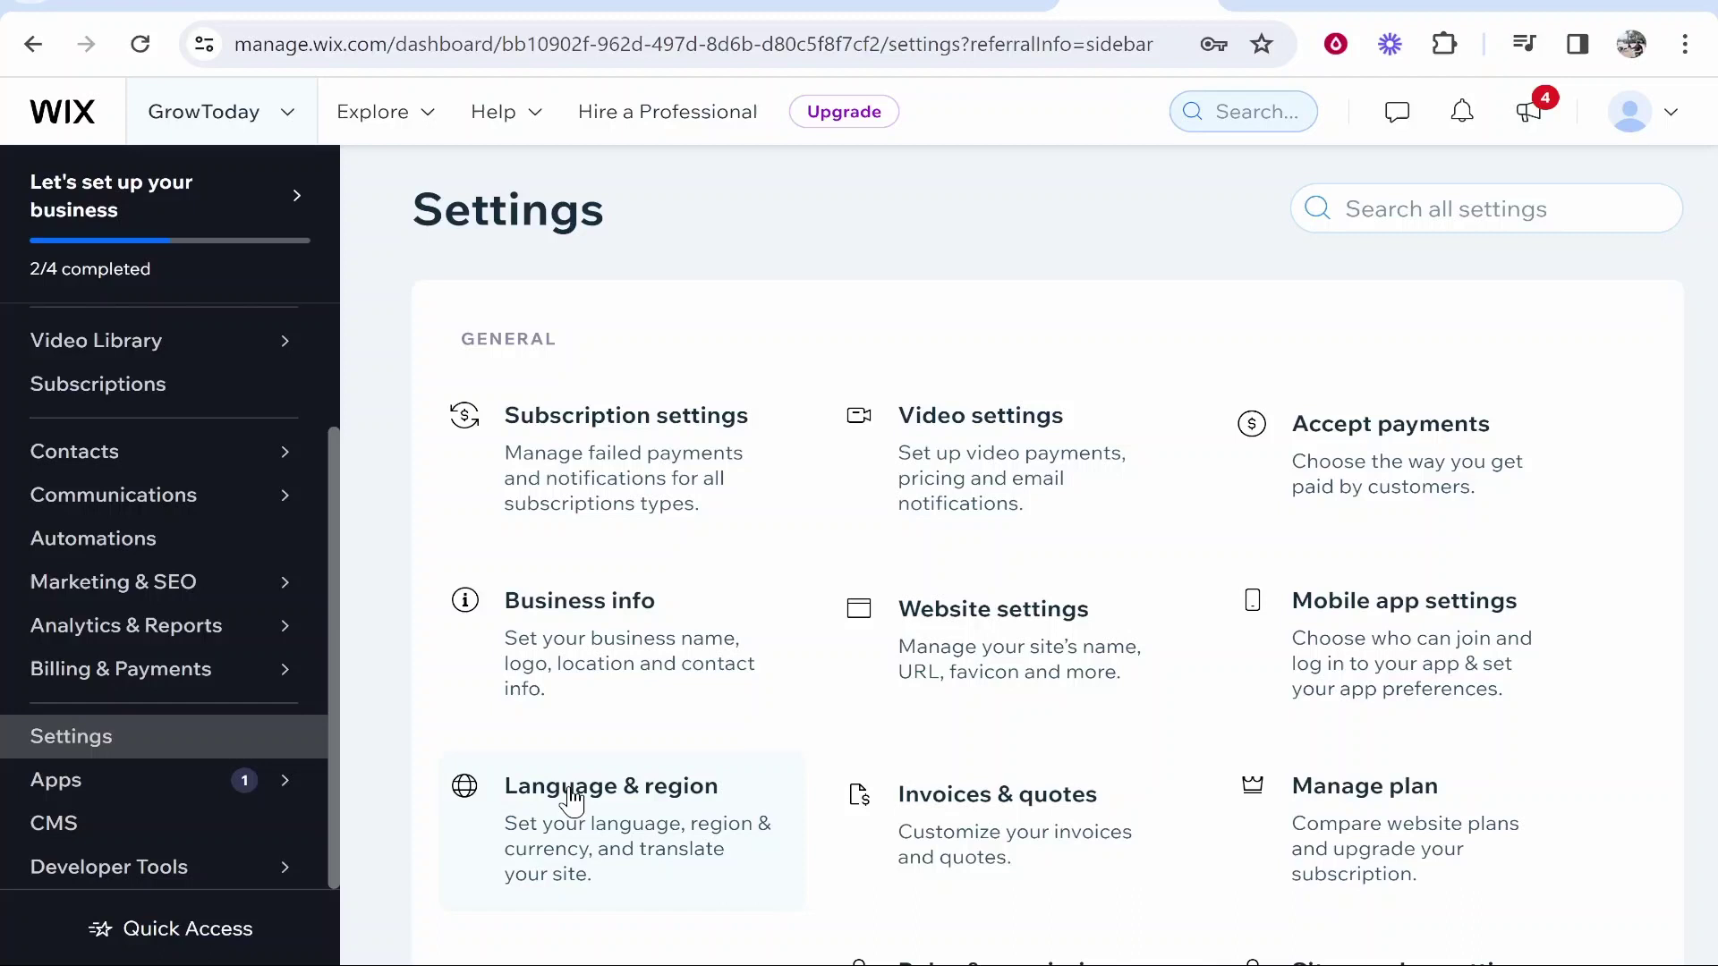
pyautogui.scroll(-3, 568, 801)
pyautogui.click(586, 720)
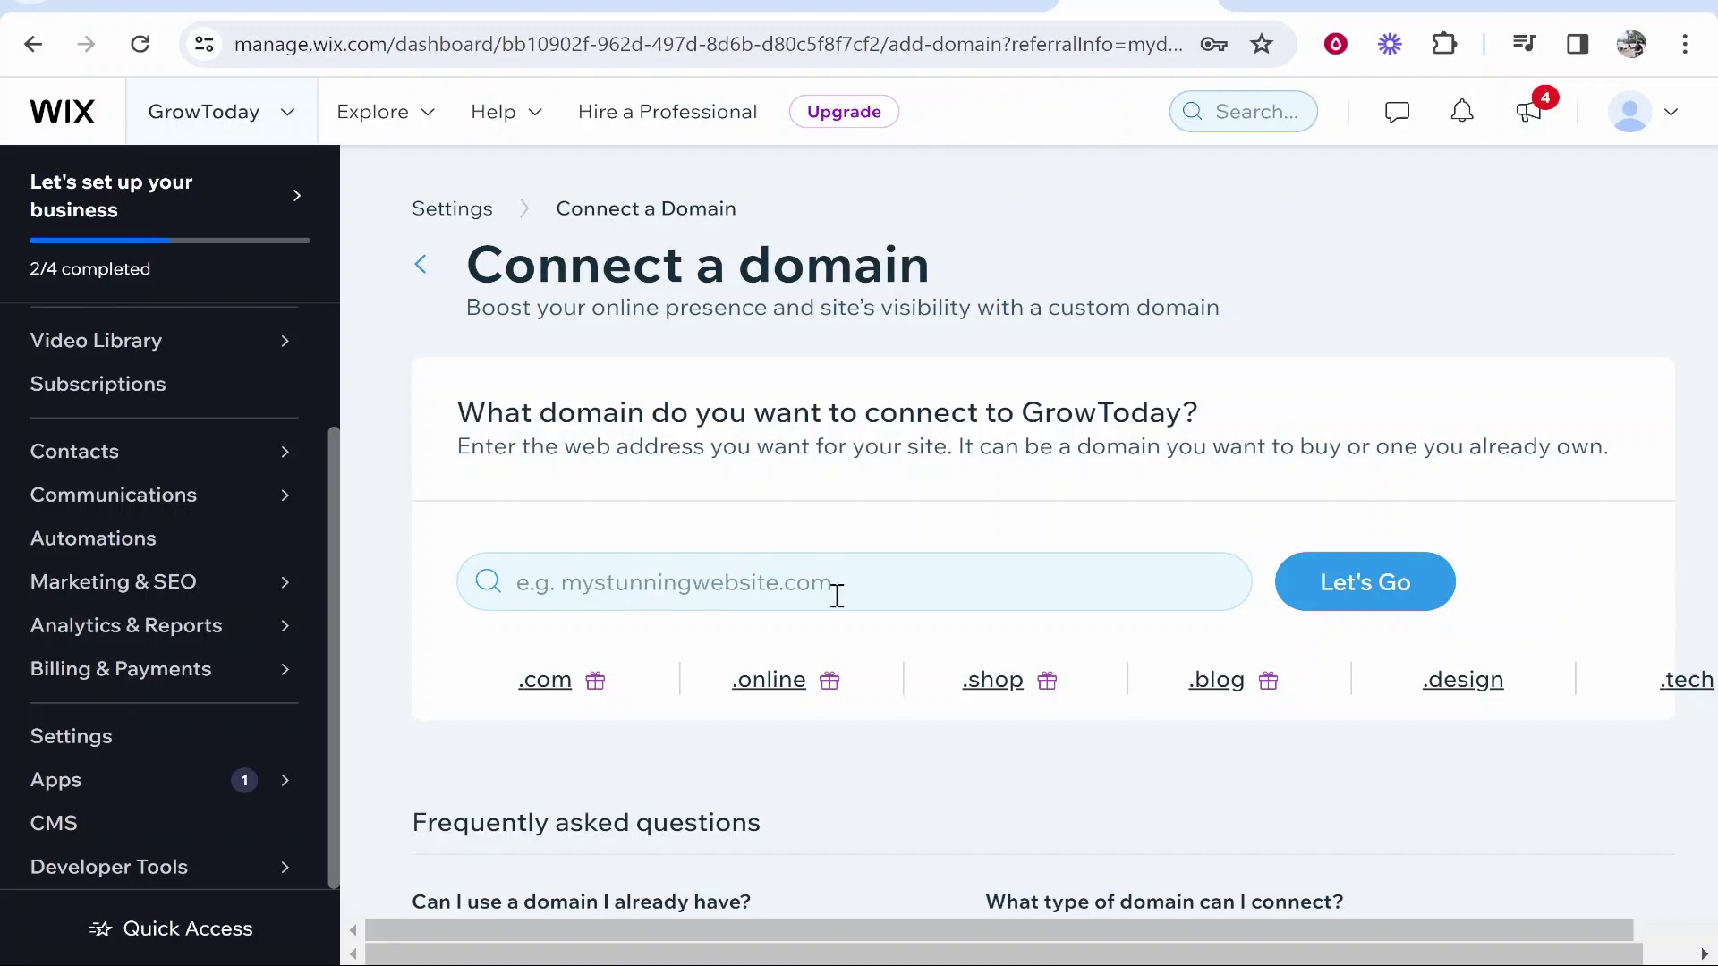
pyautogui.click(805, 5)
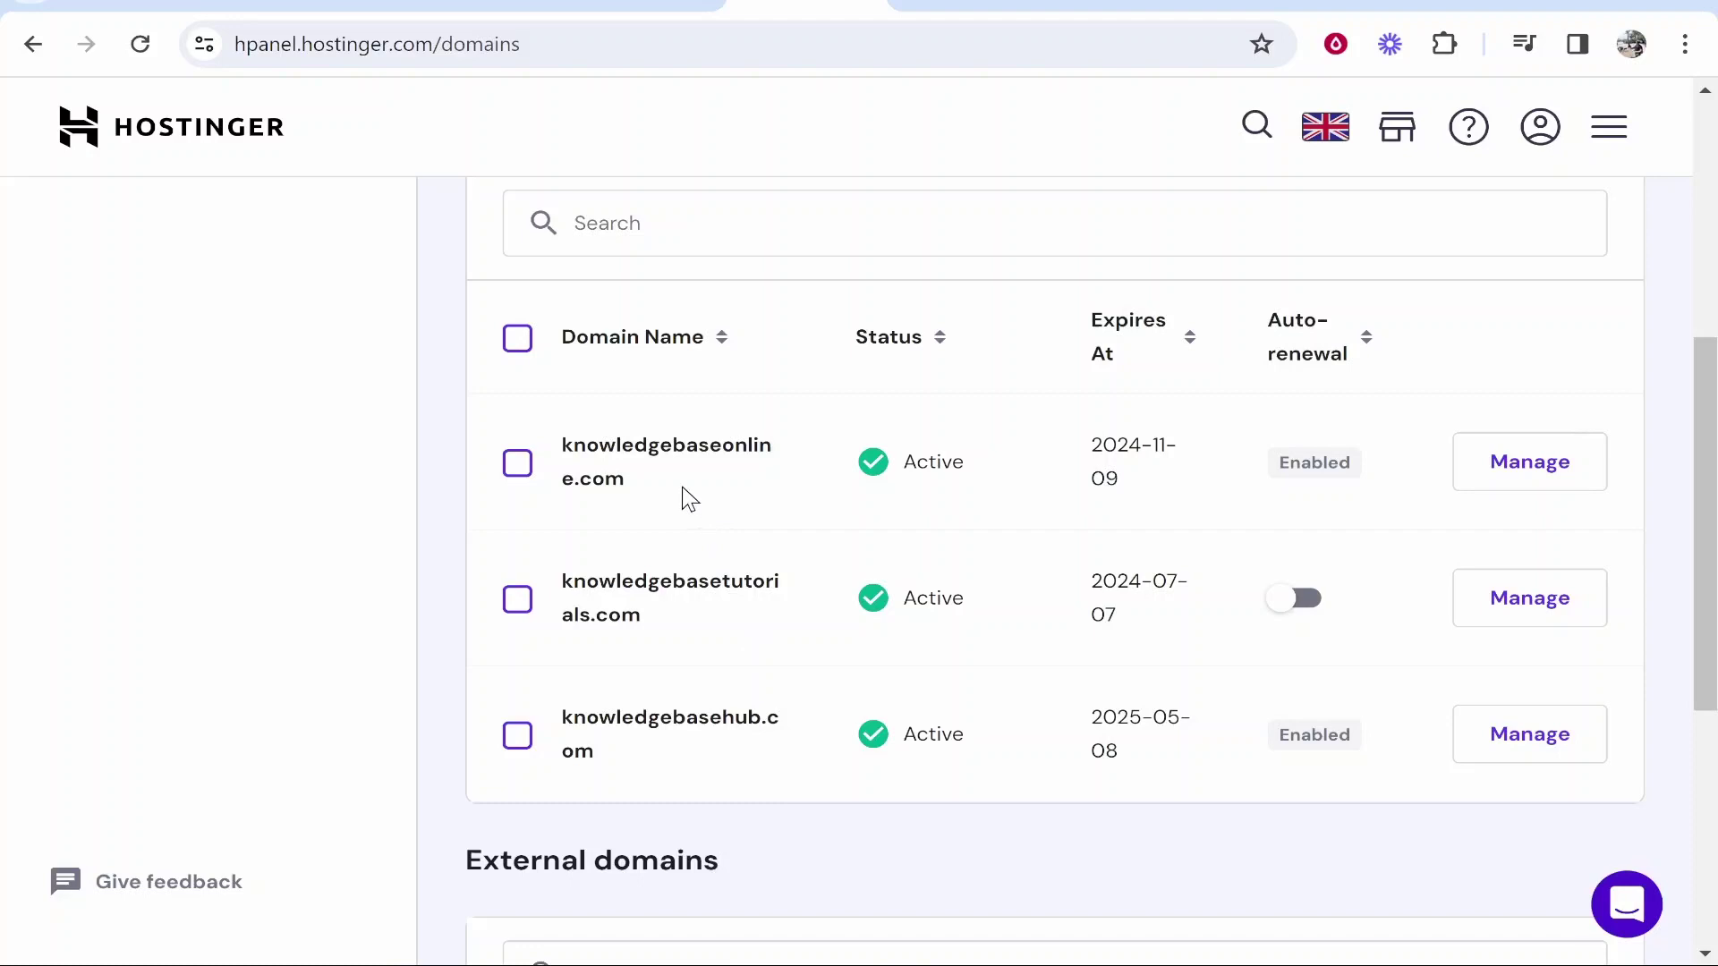
# Copy knowledgebaseonline.com from Hostinger's domain list and go back to Wix's Connect a domain page
pyautogui.moveTo(689, 499); pyautogui.dragTo(565, 447)
pyautogui.rightClick(616, 440)
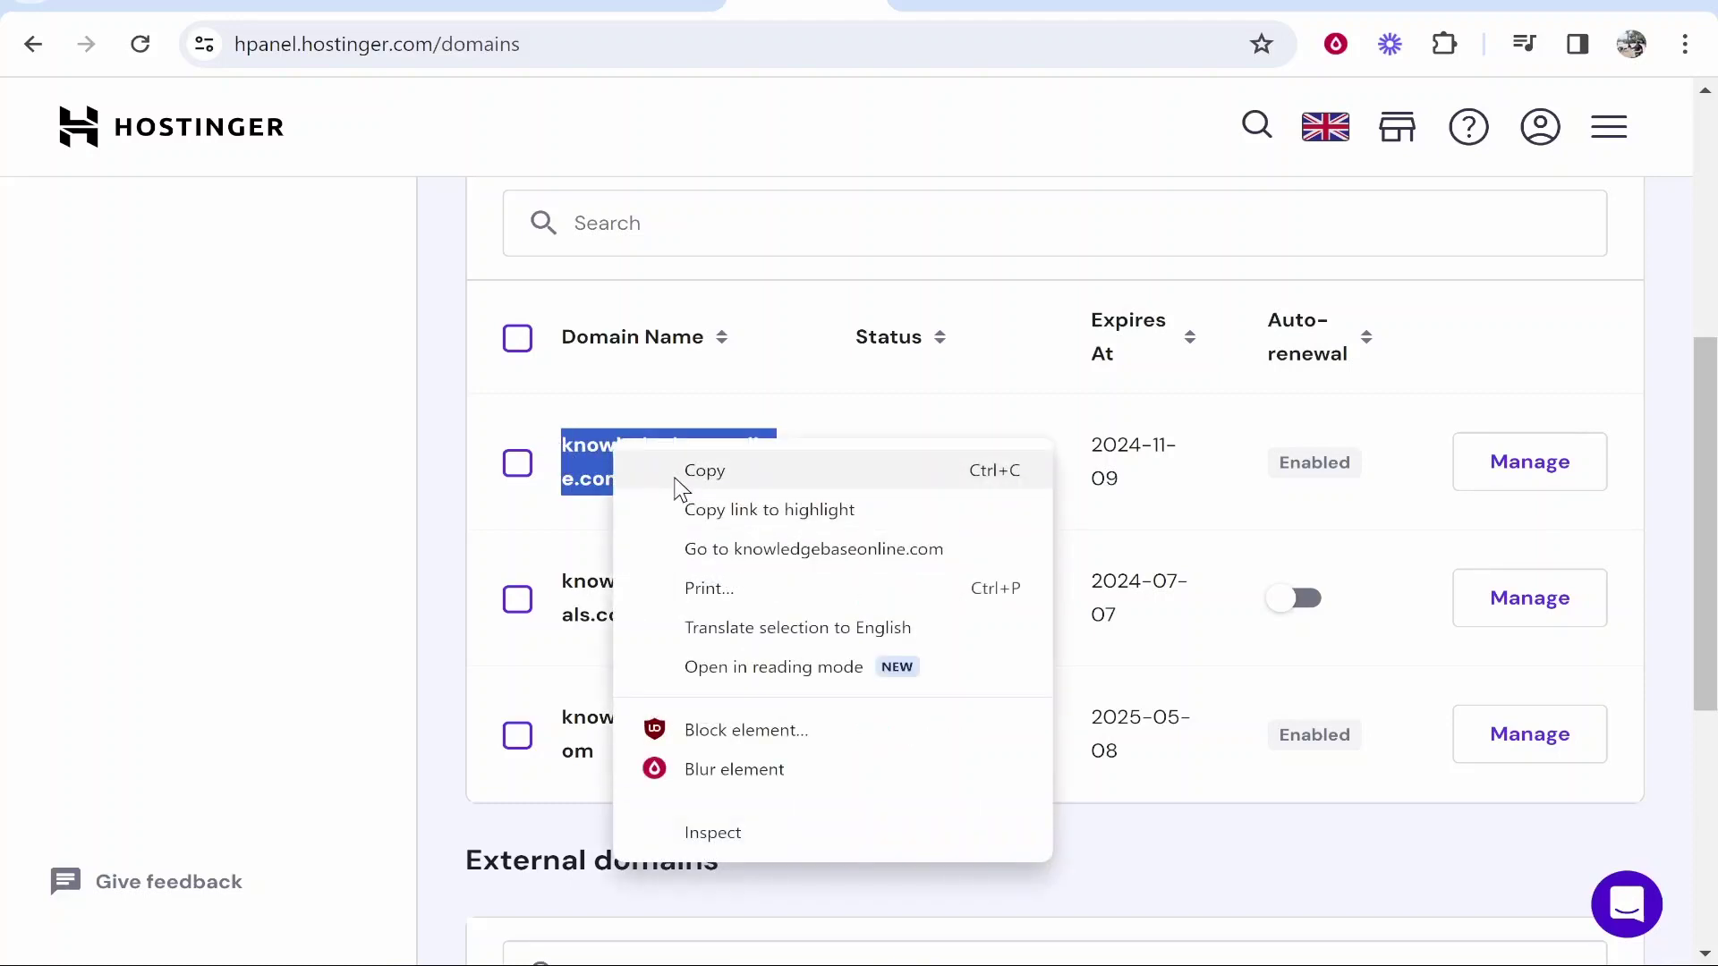
pyautogui.click(688, 471)
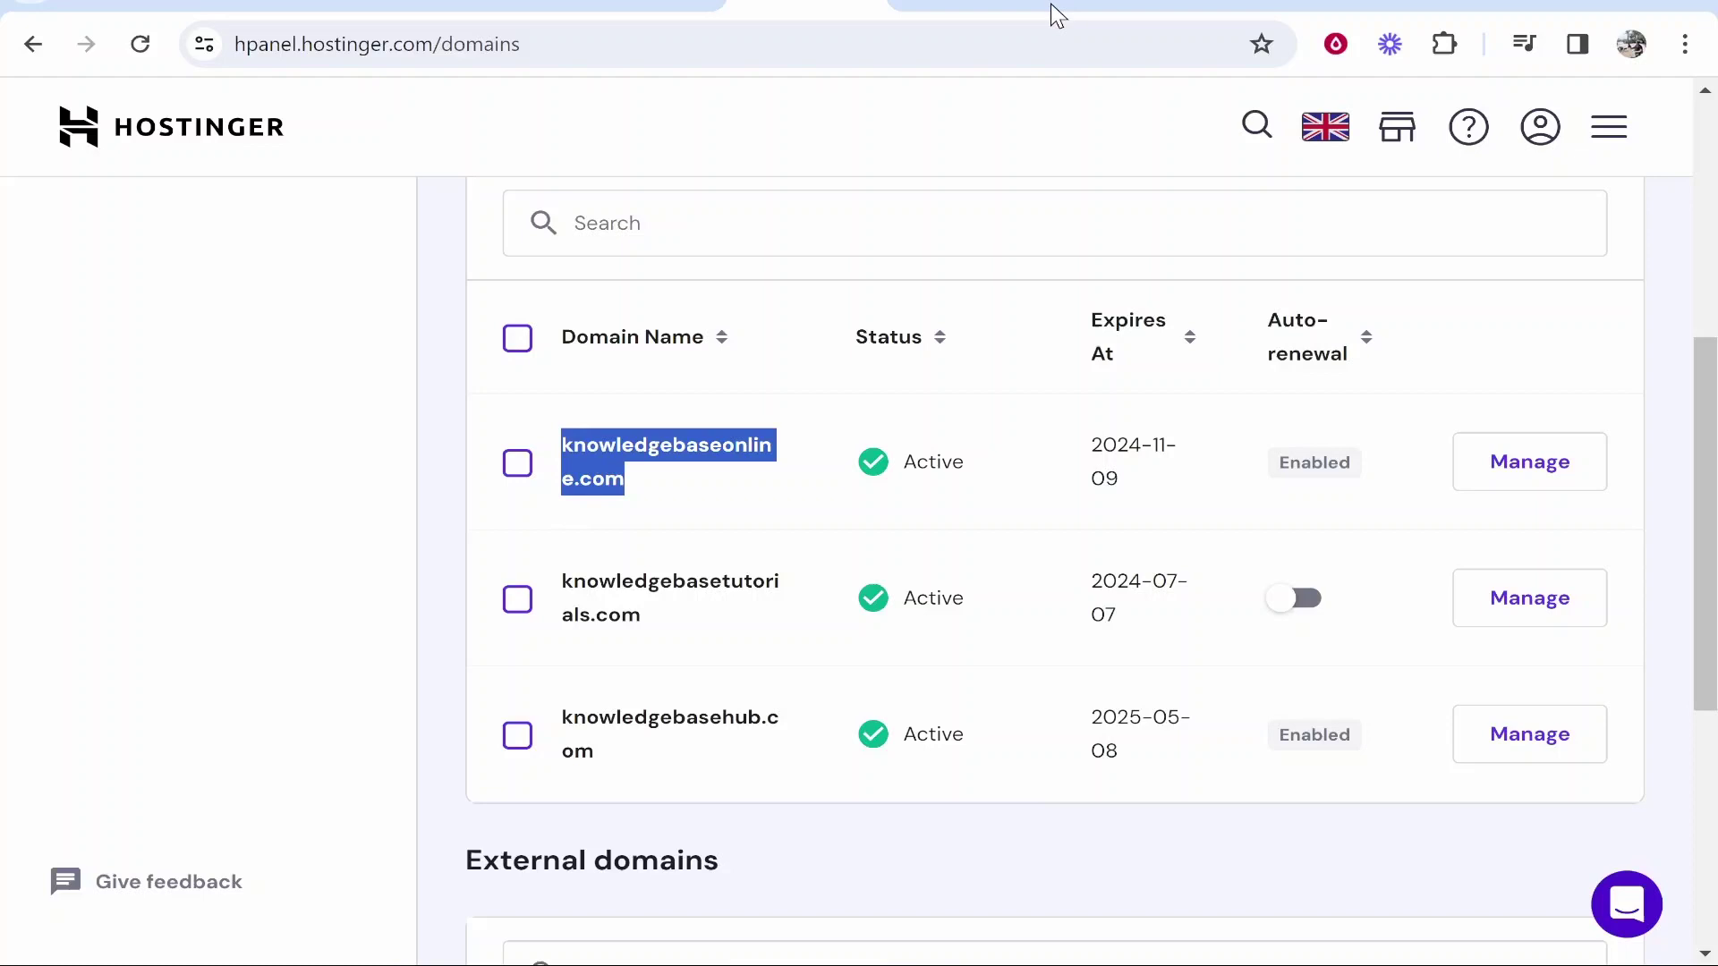
pyautogui.click(1083, 10)
# Paste knowledgebaseonline.com into the domain field and submit it; Wix reports the domain as taken
pyautogui.rightClick(678, 590)
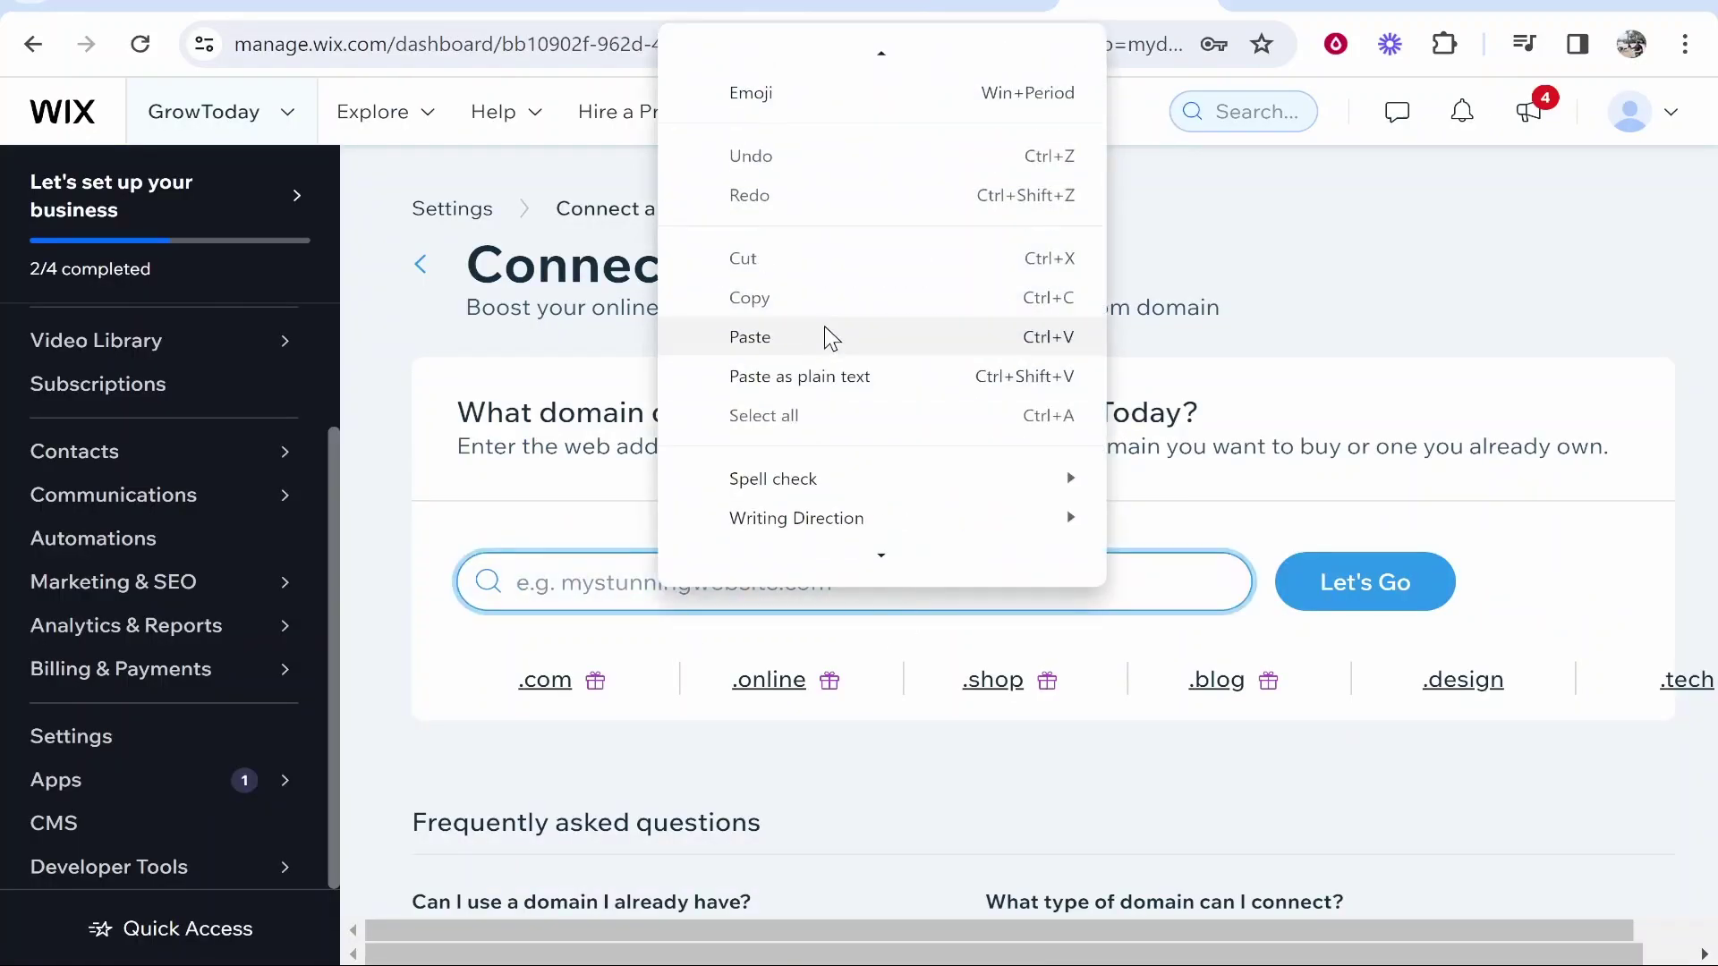
pyautogui.click(784, 338)
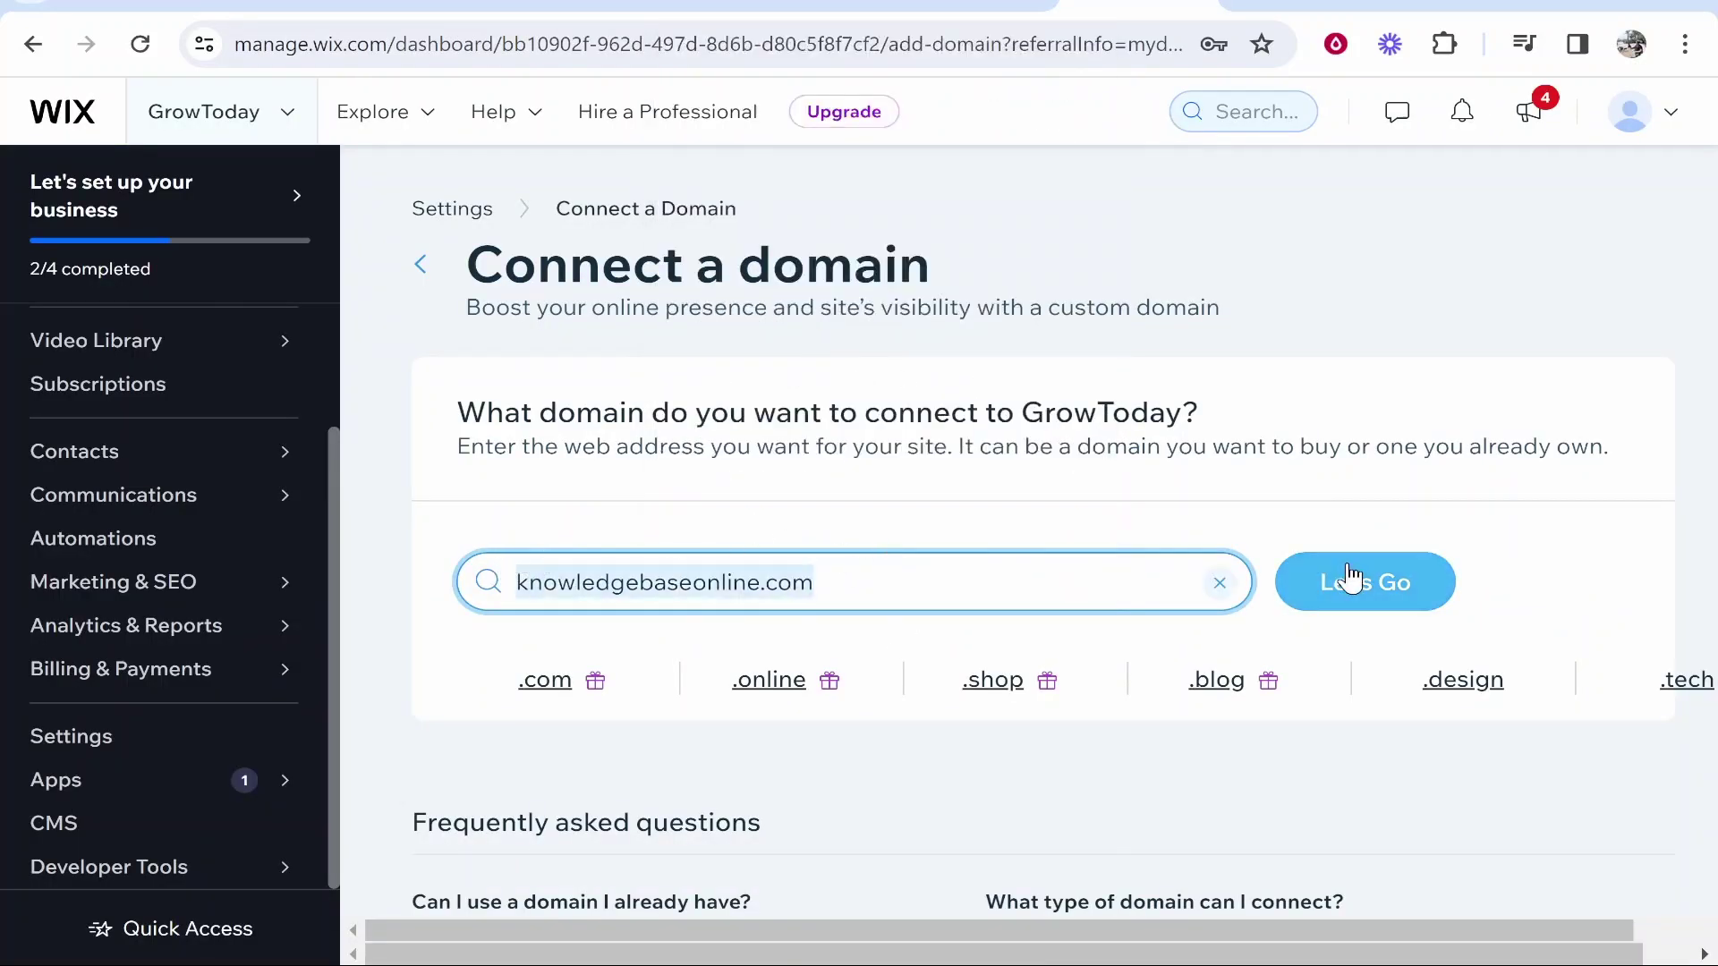
pyautogui.click(1390, 587)
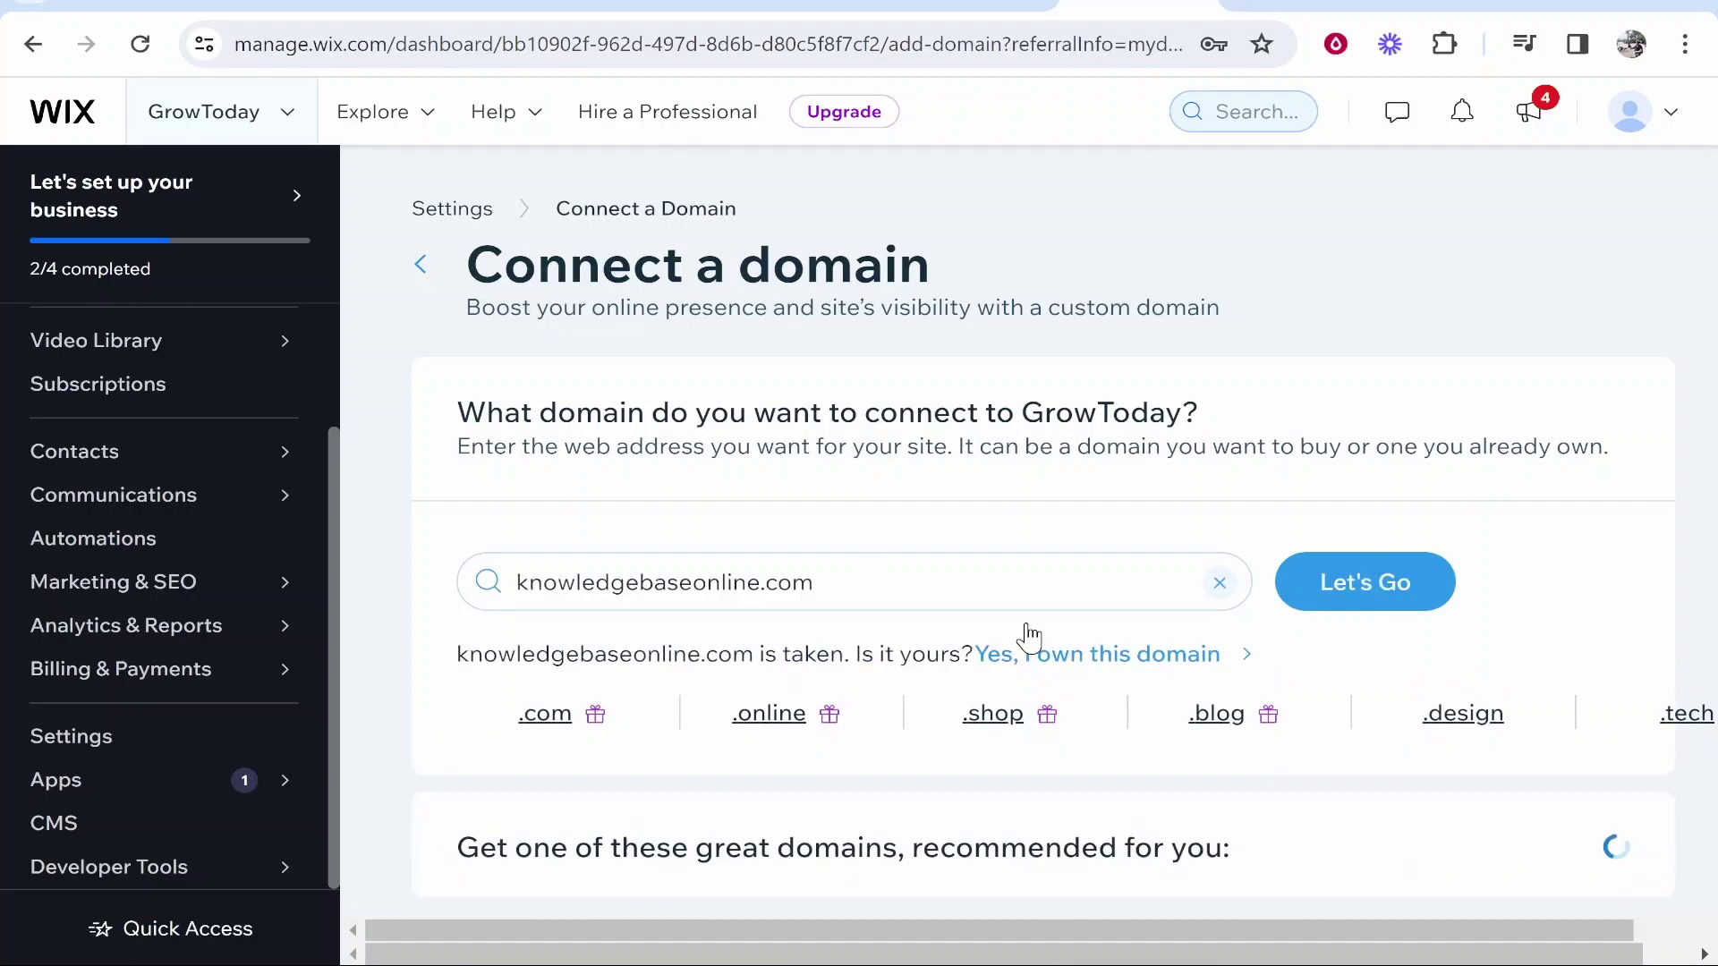
pyautogui.moveTo(460, 662); pyautogui.dragTo(854, 659)
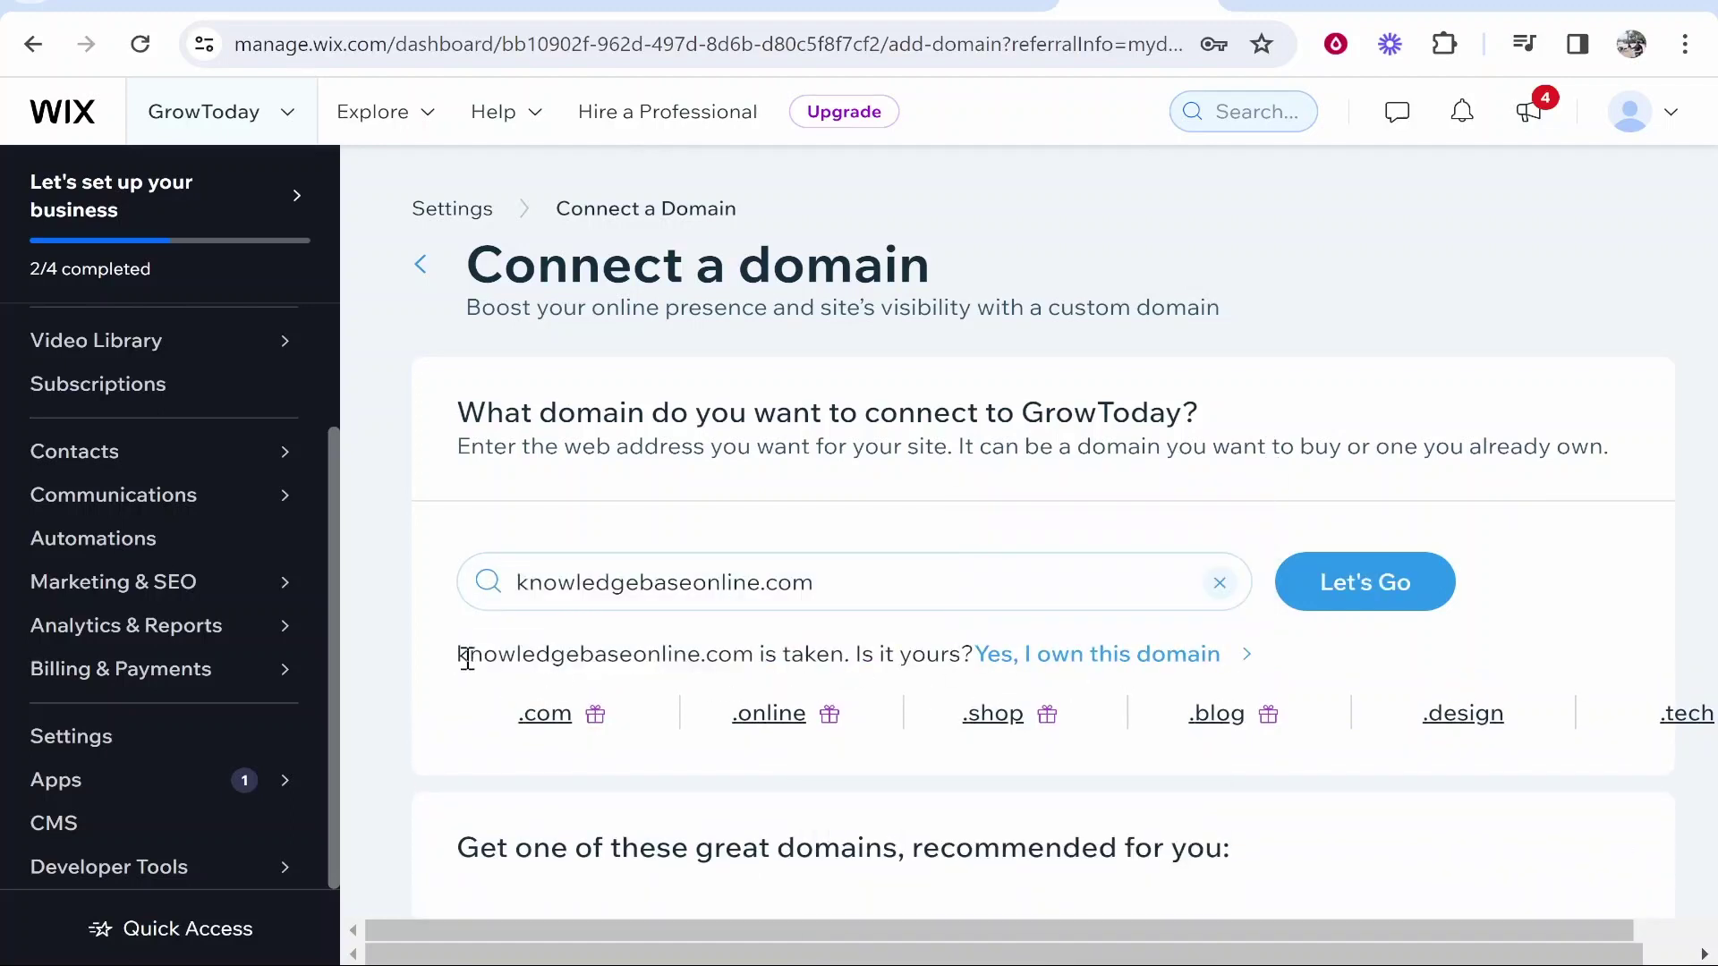
pyautogui.moveTo(467, 659); pyautogui.dragTo(757, 653)
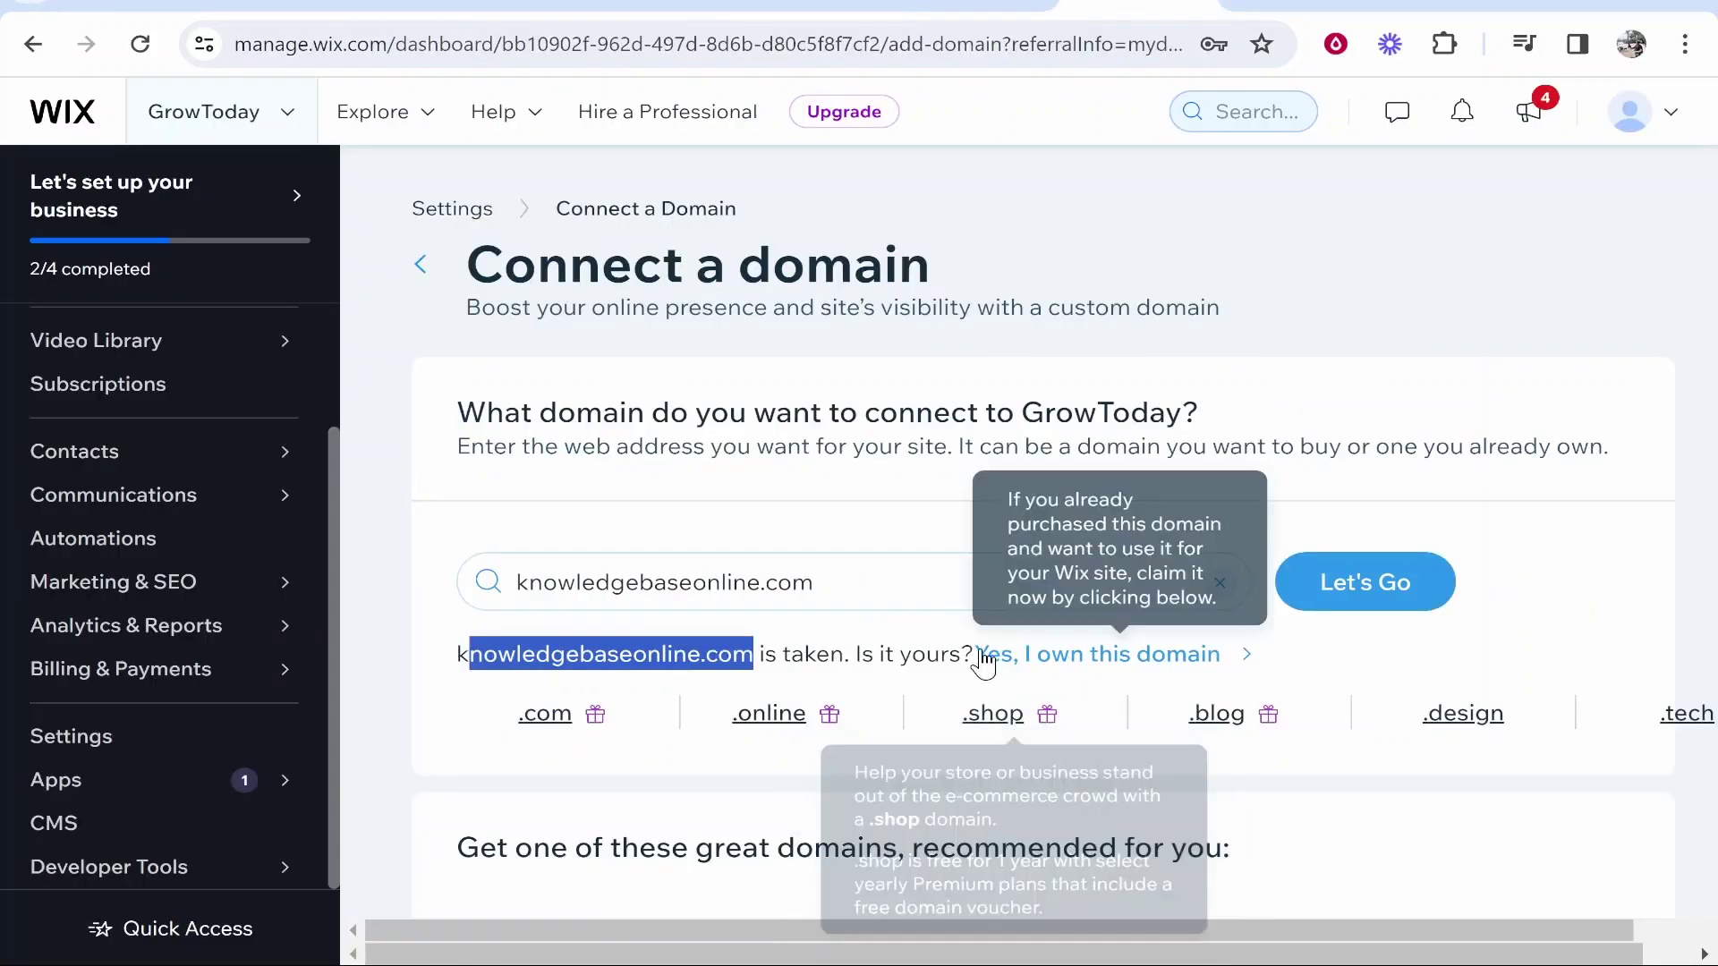
pyautogui.click(913, 654)
# Confirm you own knowledgebaseonline.com and read the connection overview, noting the up to 48-hour wait
pyautogui.click(1119, 662)
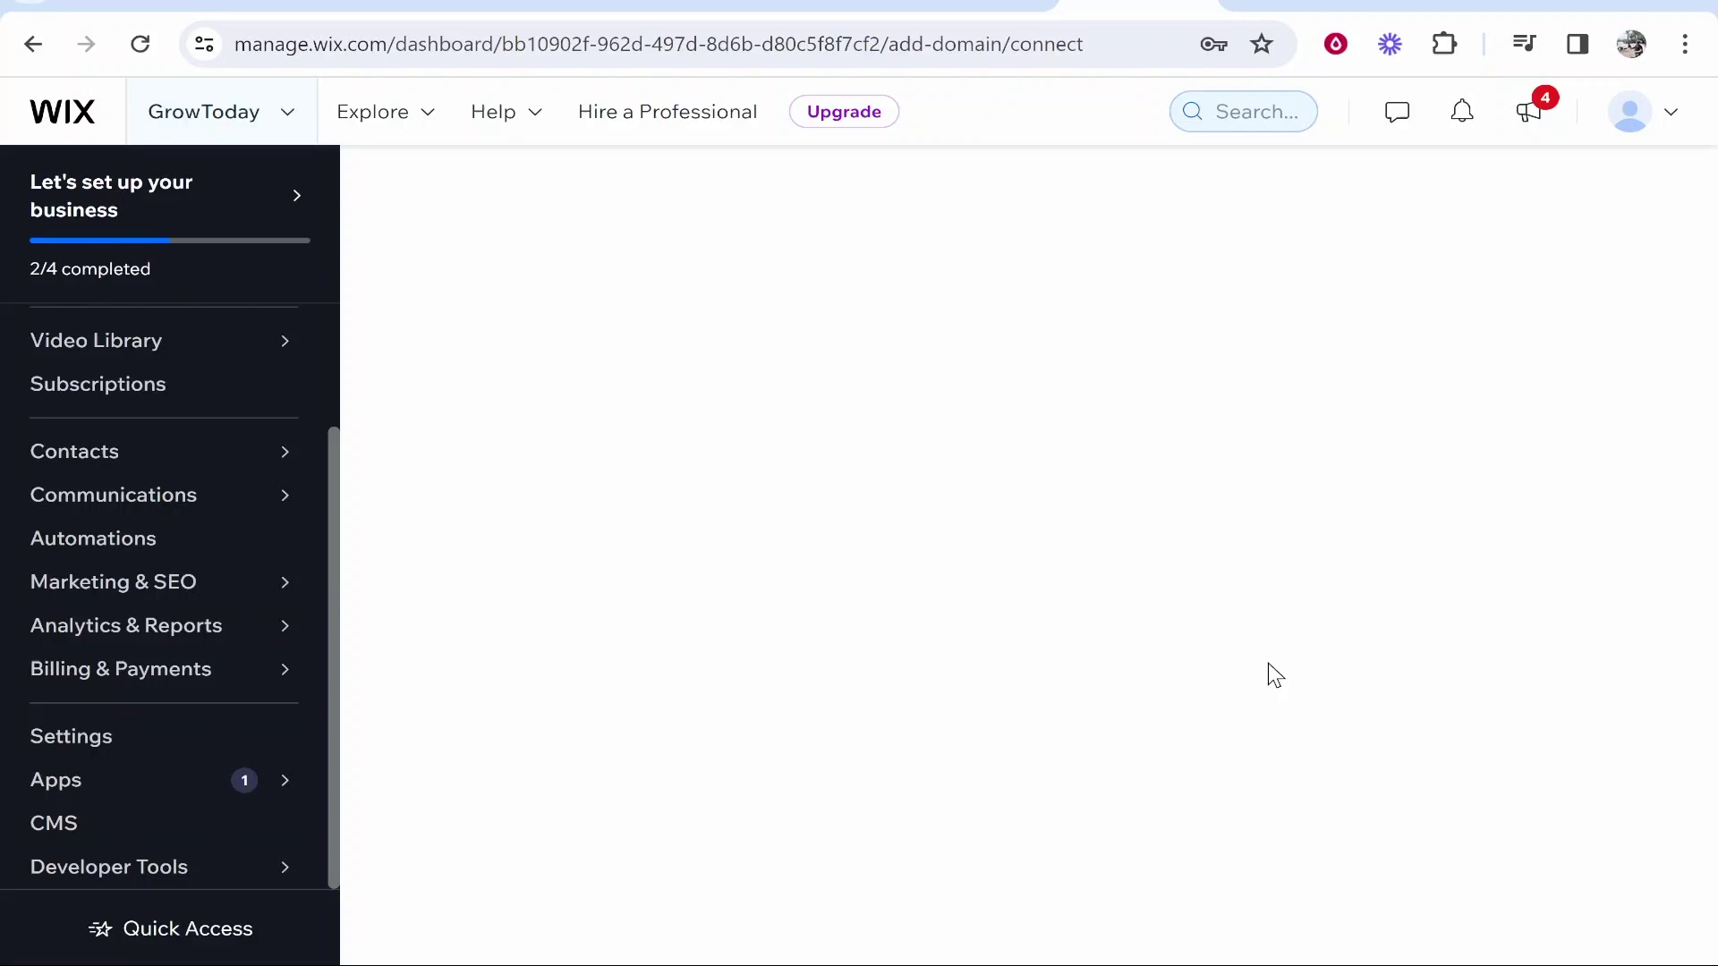
pyautogui.moveTo(687, 420); pyautogui.dragTo(1387, 412)
pyautogui.click(1390, 412)
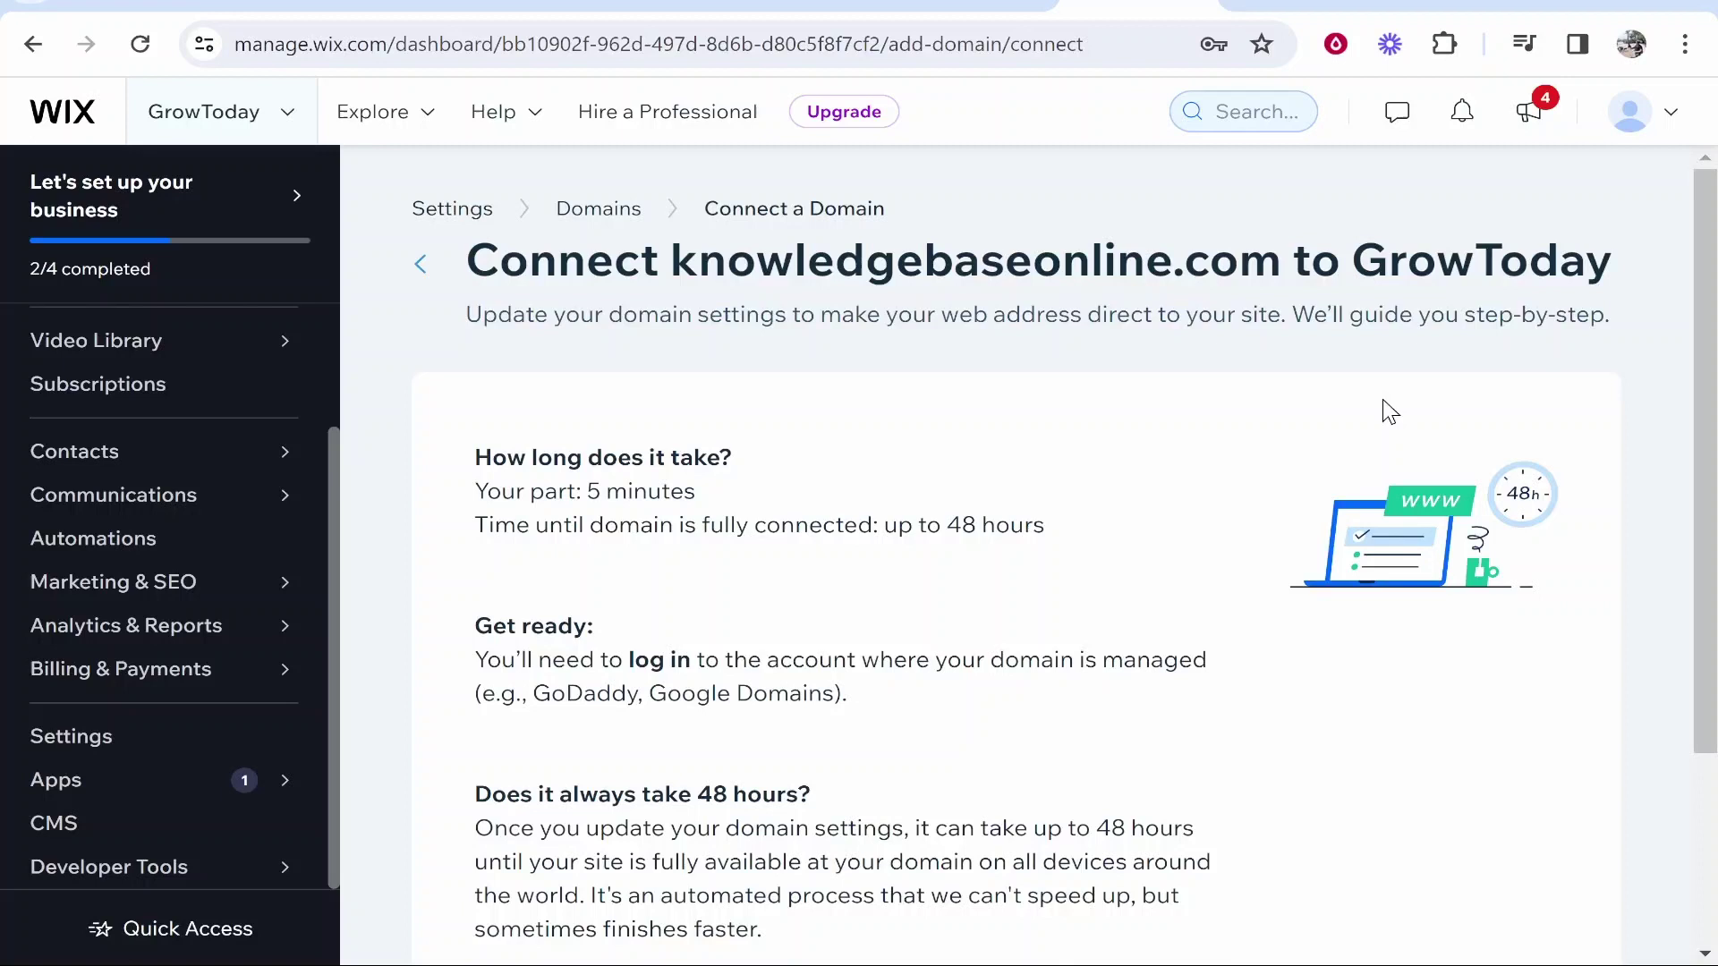
pyautogui.scroll(-3, 1269, 425)
pyautogui.scroll(2, 877, 349)
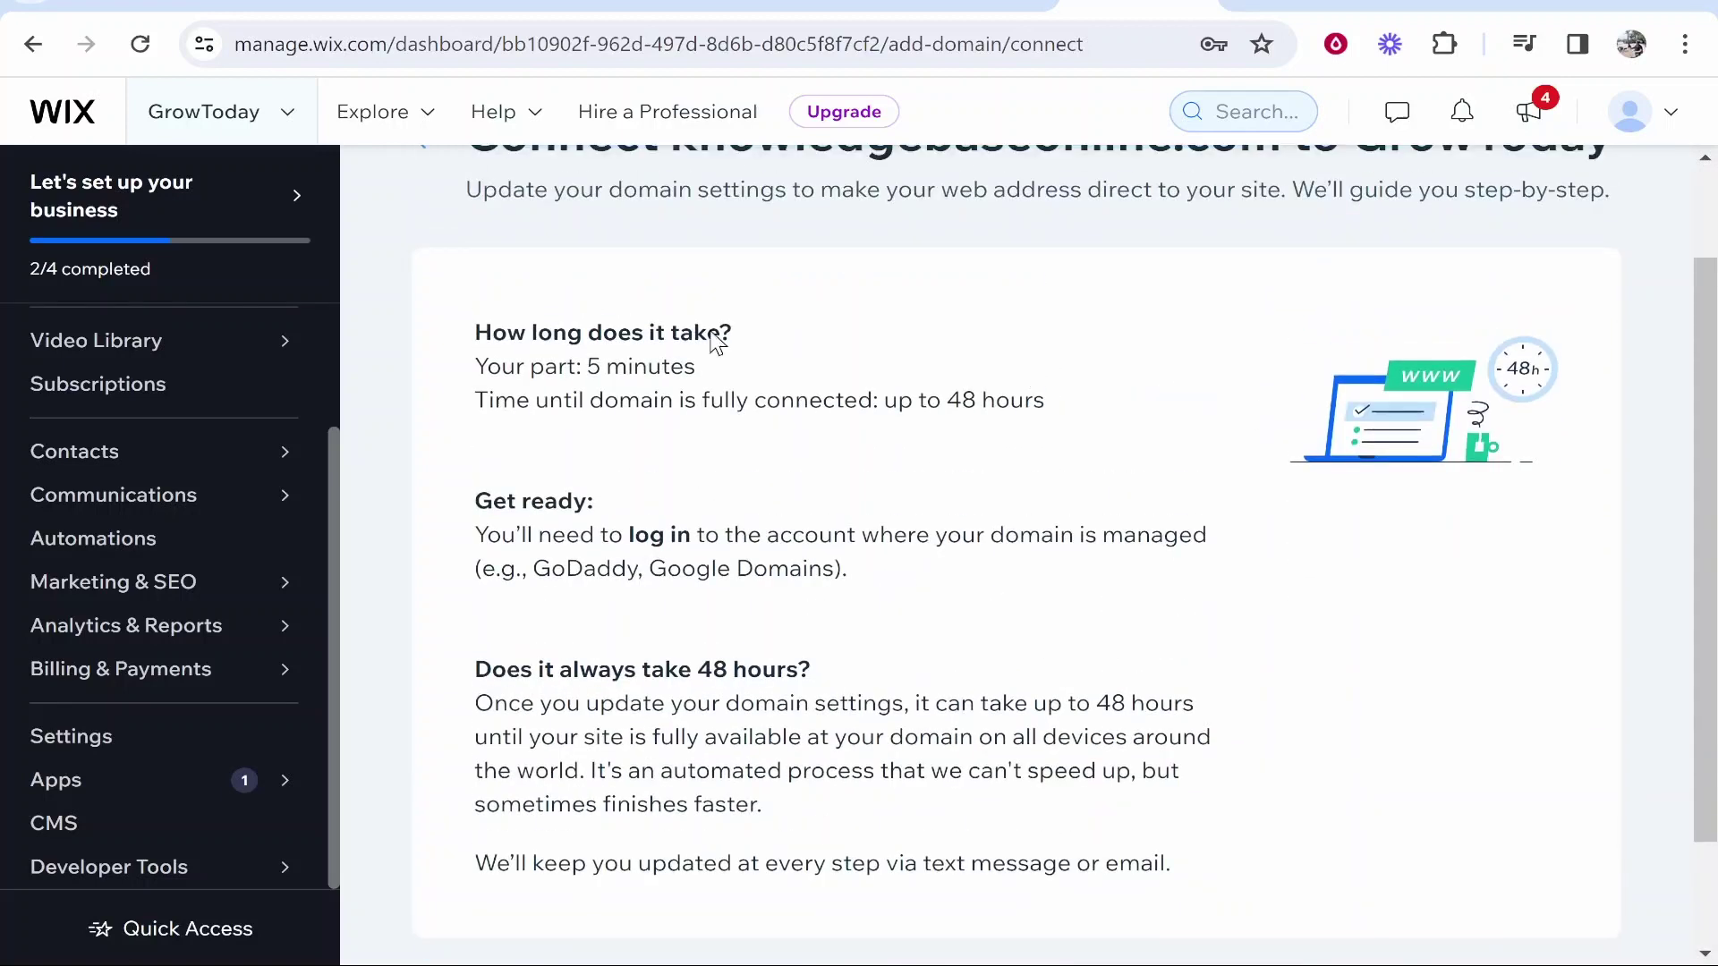
pyautogui.moveTo(477, 335); pyautogui.dragTo(733, 332)
pyautogui.click(442, 367)
pyautogui.moveTo(891, 396); pyautogui.dragTo(1092, 395)
pyautogui.click(1077, 394)
pyautogui.scroll(-3, 994, 716)
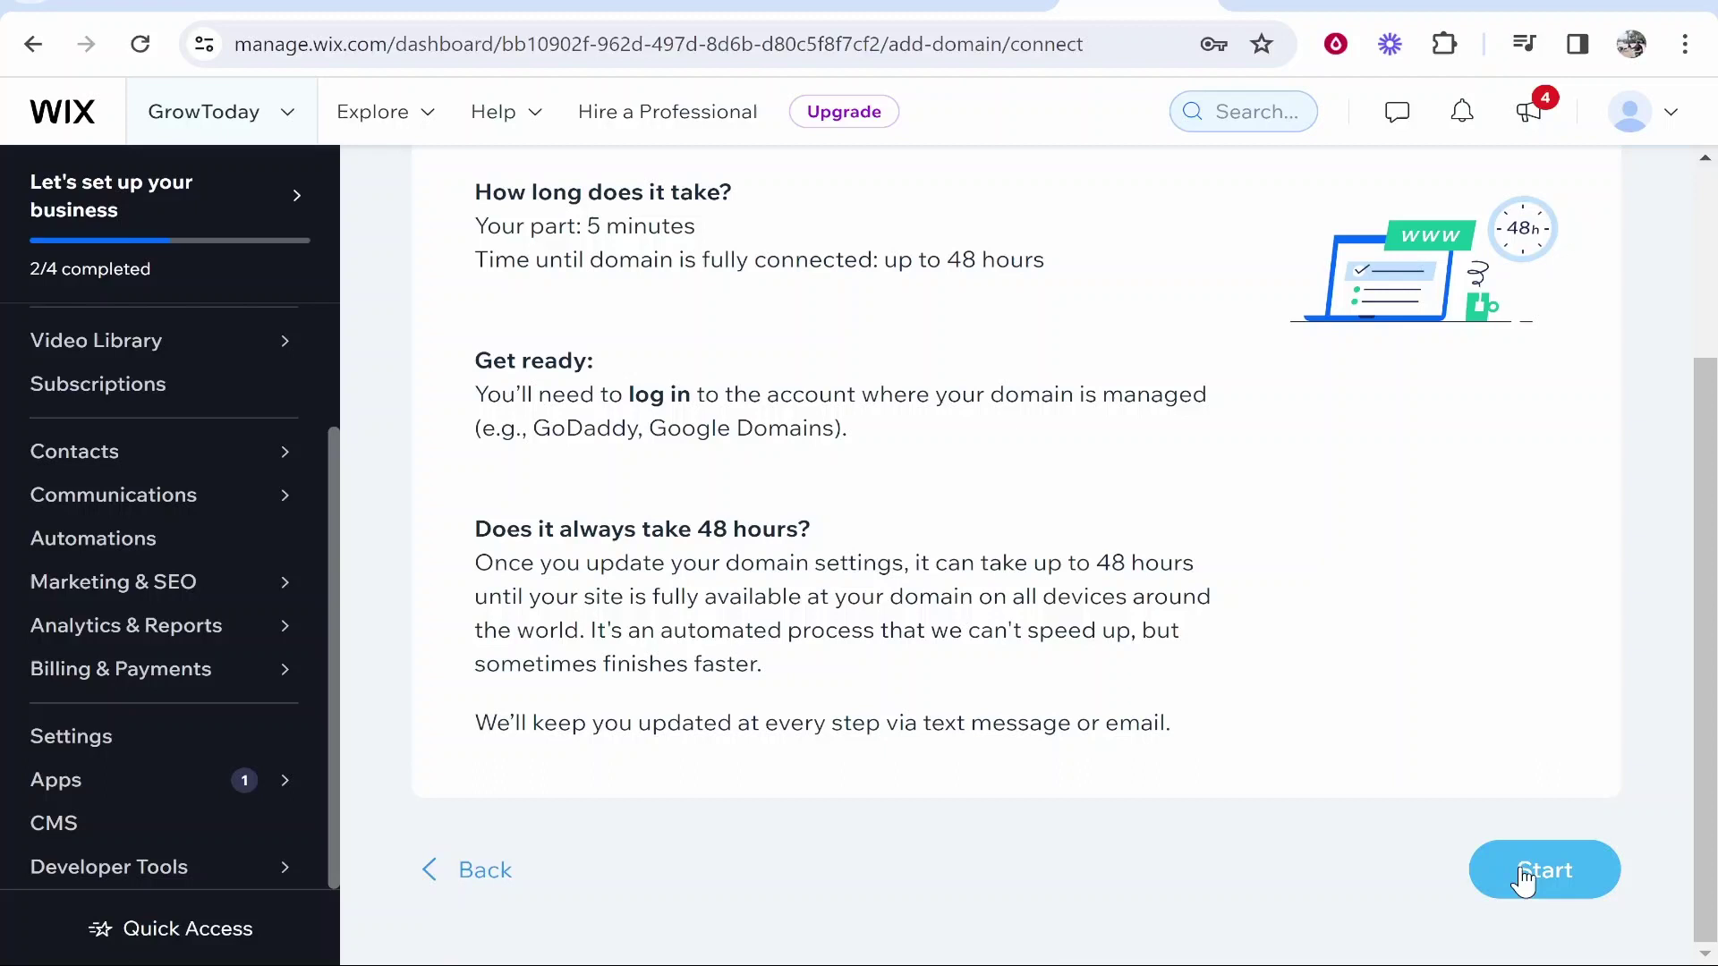
# Start the guided connection and mark Step 1 as logged in to the domain provider
pyautogui.click(1530, 873)
pyautogui.scroll(2, 877, 592)
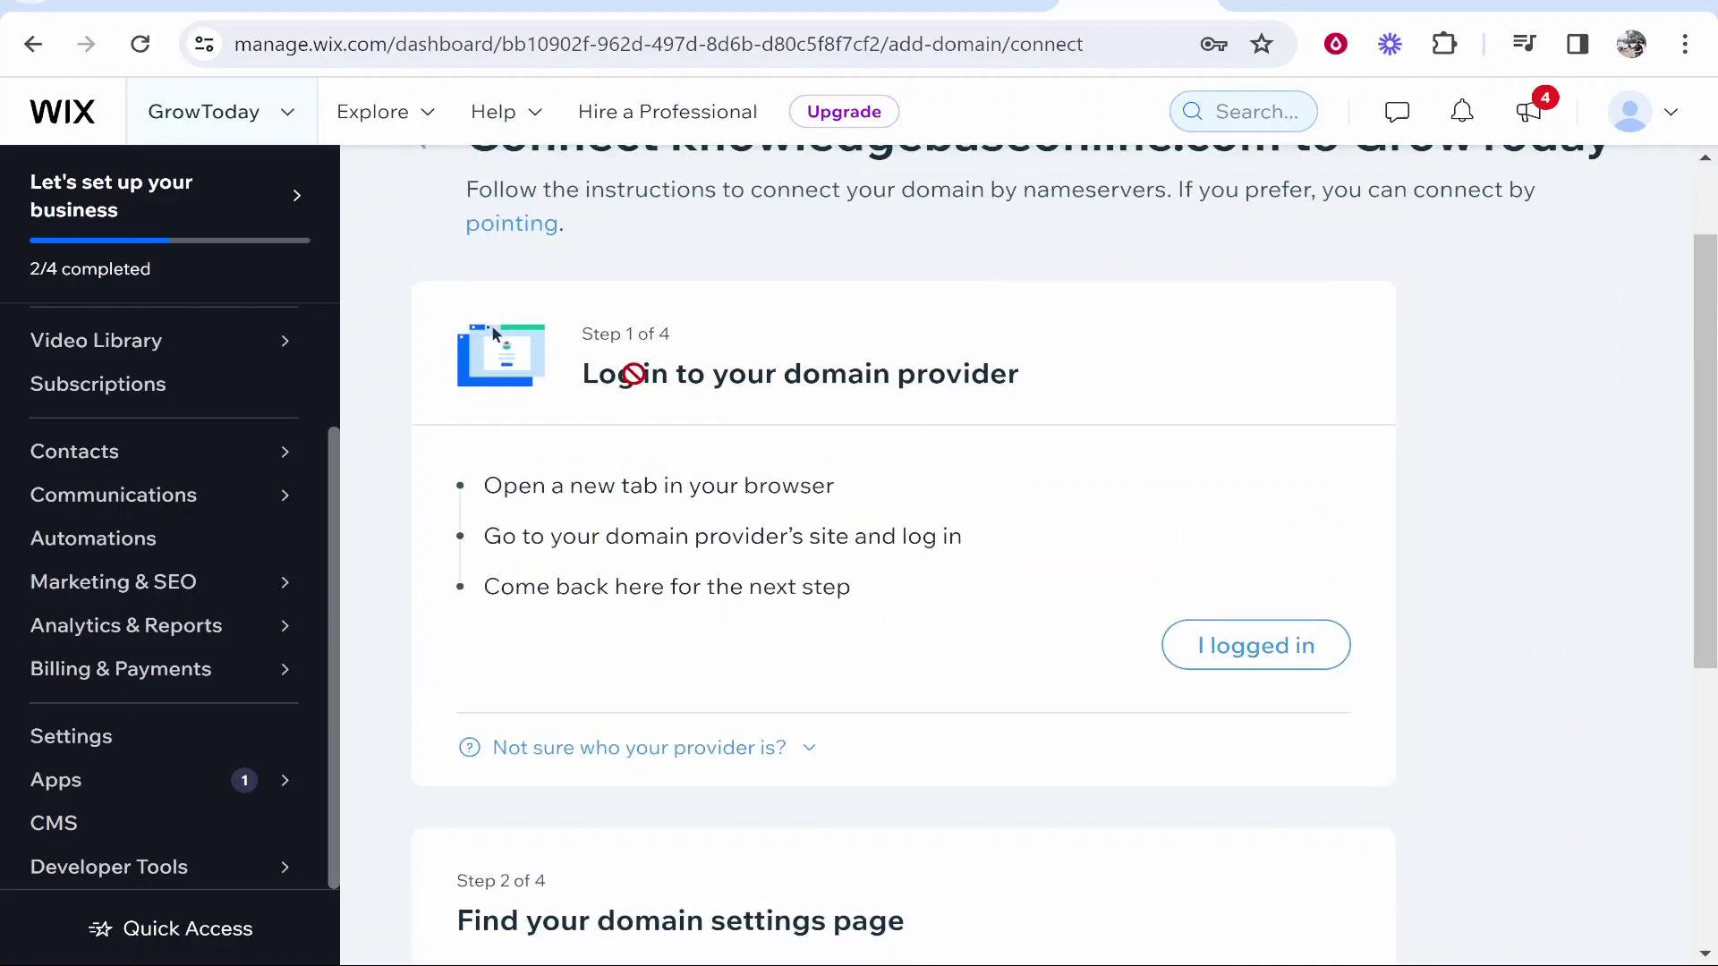
pyautogui.click(832, 7)
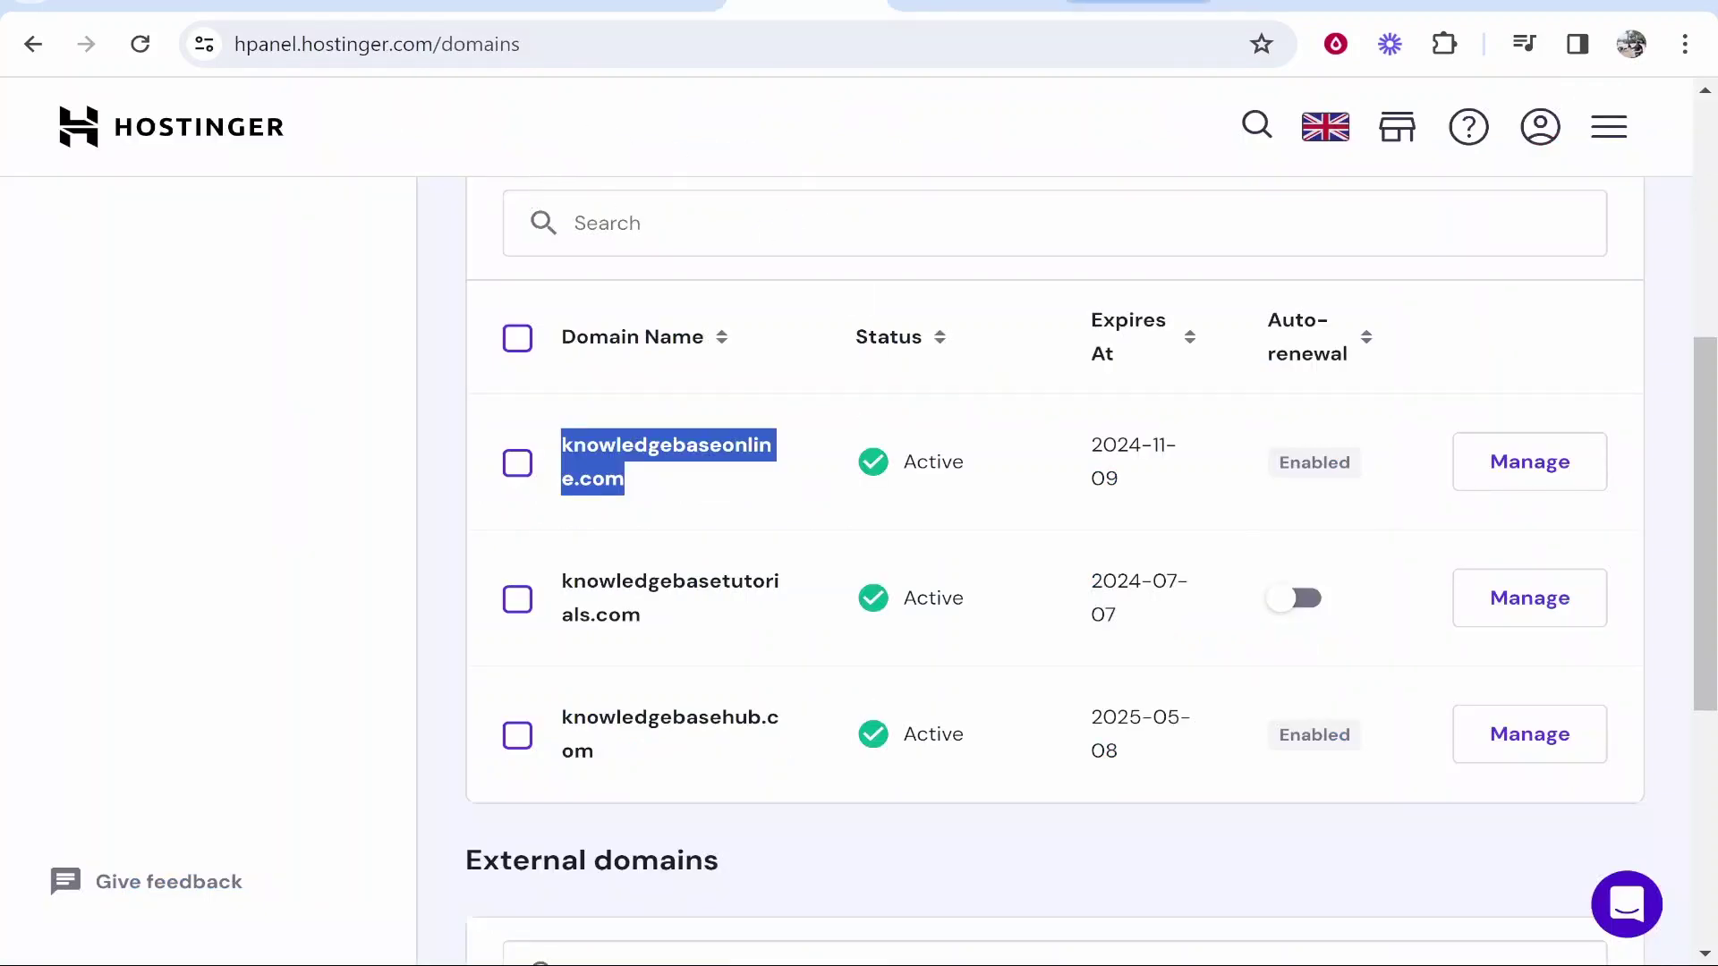
pyautogui.click(1139, 6)
pyautogui.click(1227, 644)
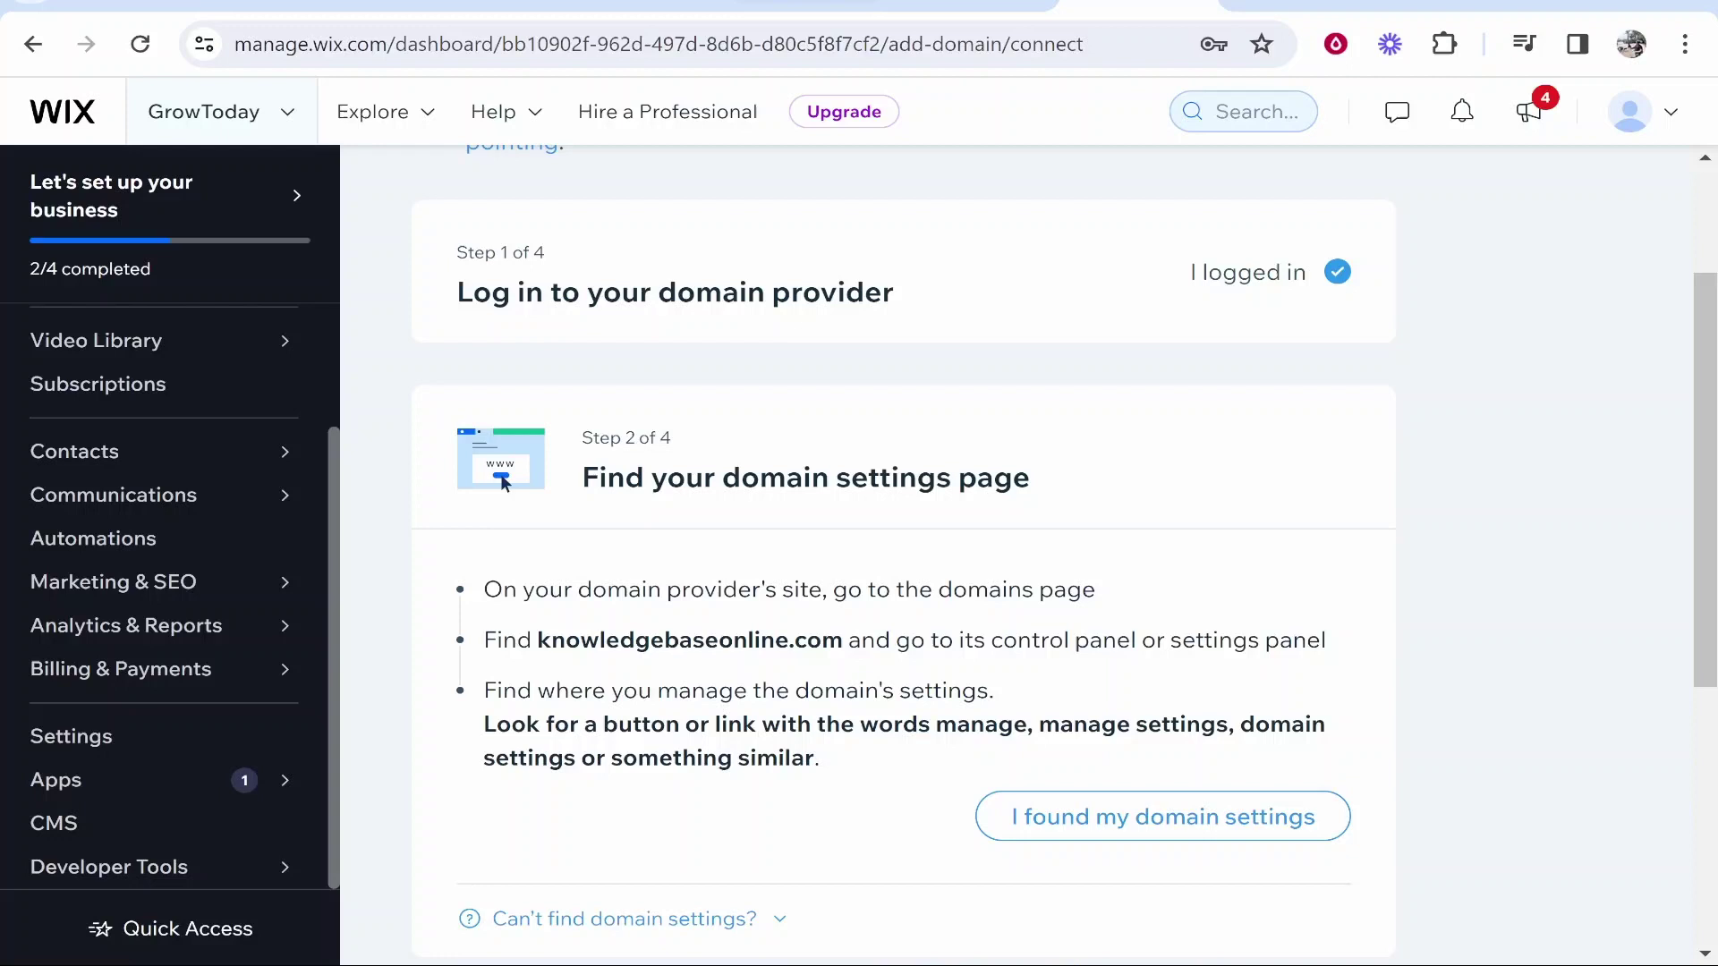
# Open the Manage page for knowledgebaseonline.com in Hostinger hPanel
pyautogui.click(806, 5)
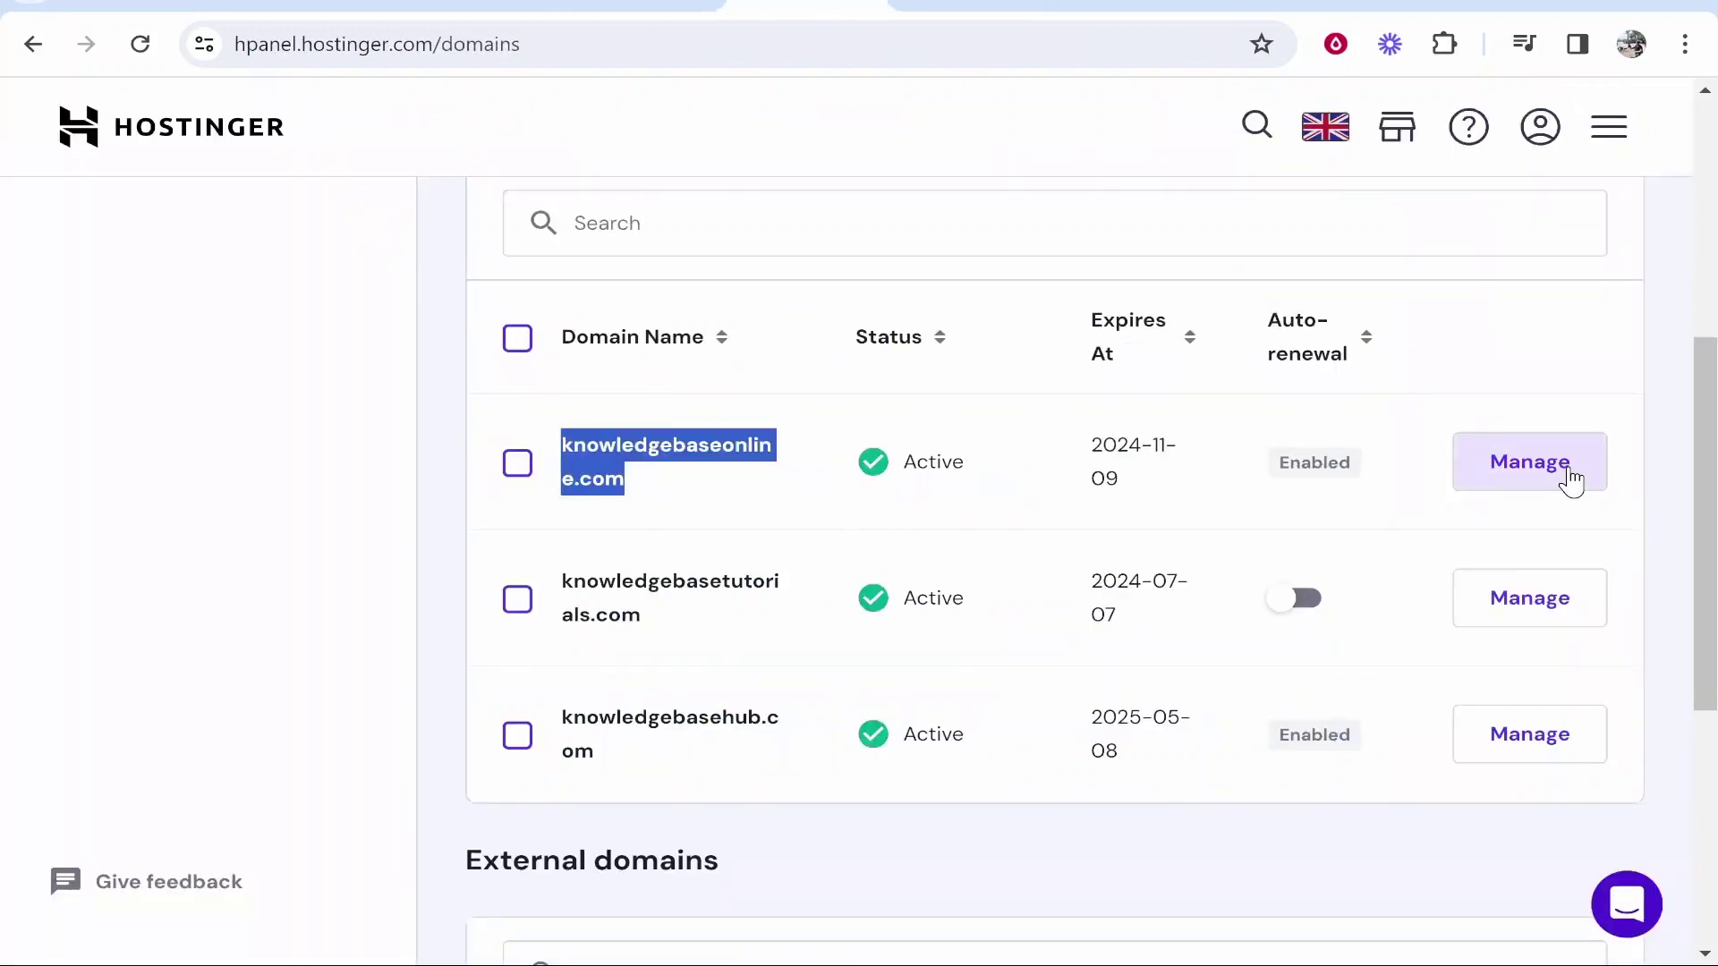
pyautogui.click(689, 498)
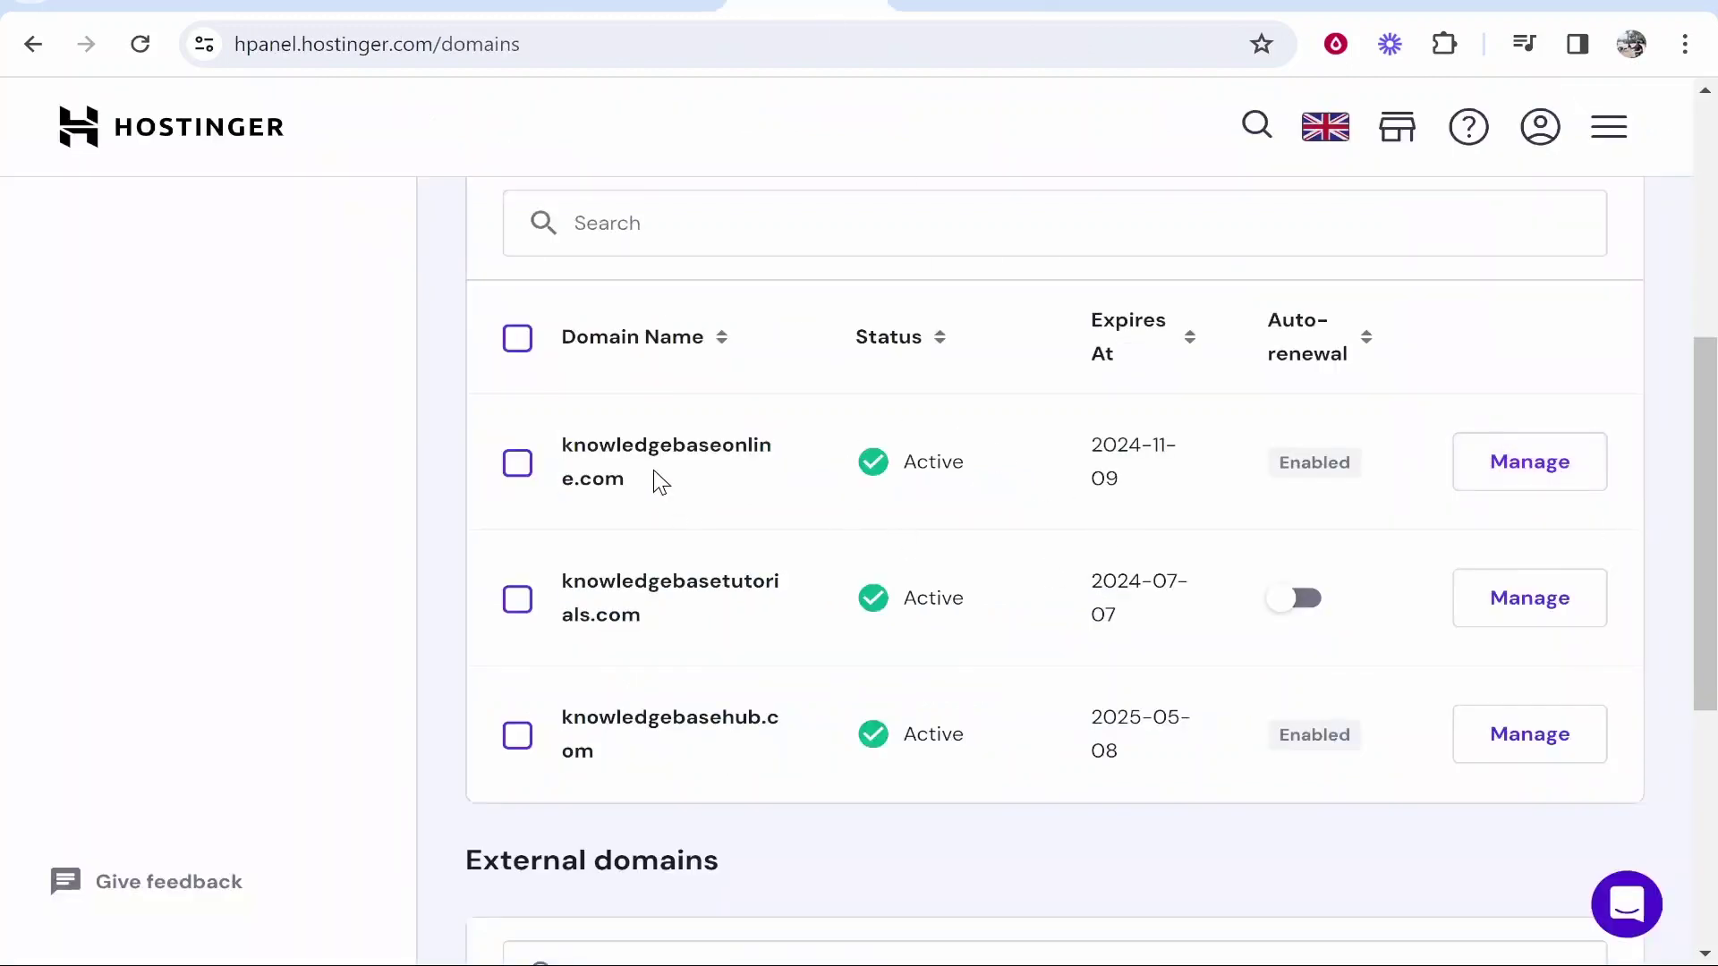
pyautogui.click(1532, 470)
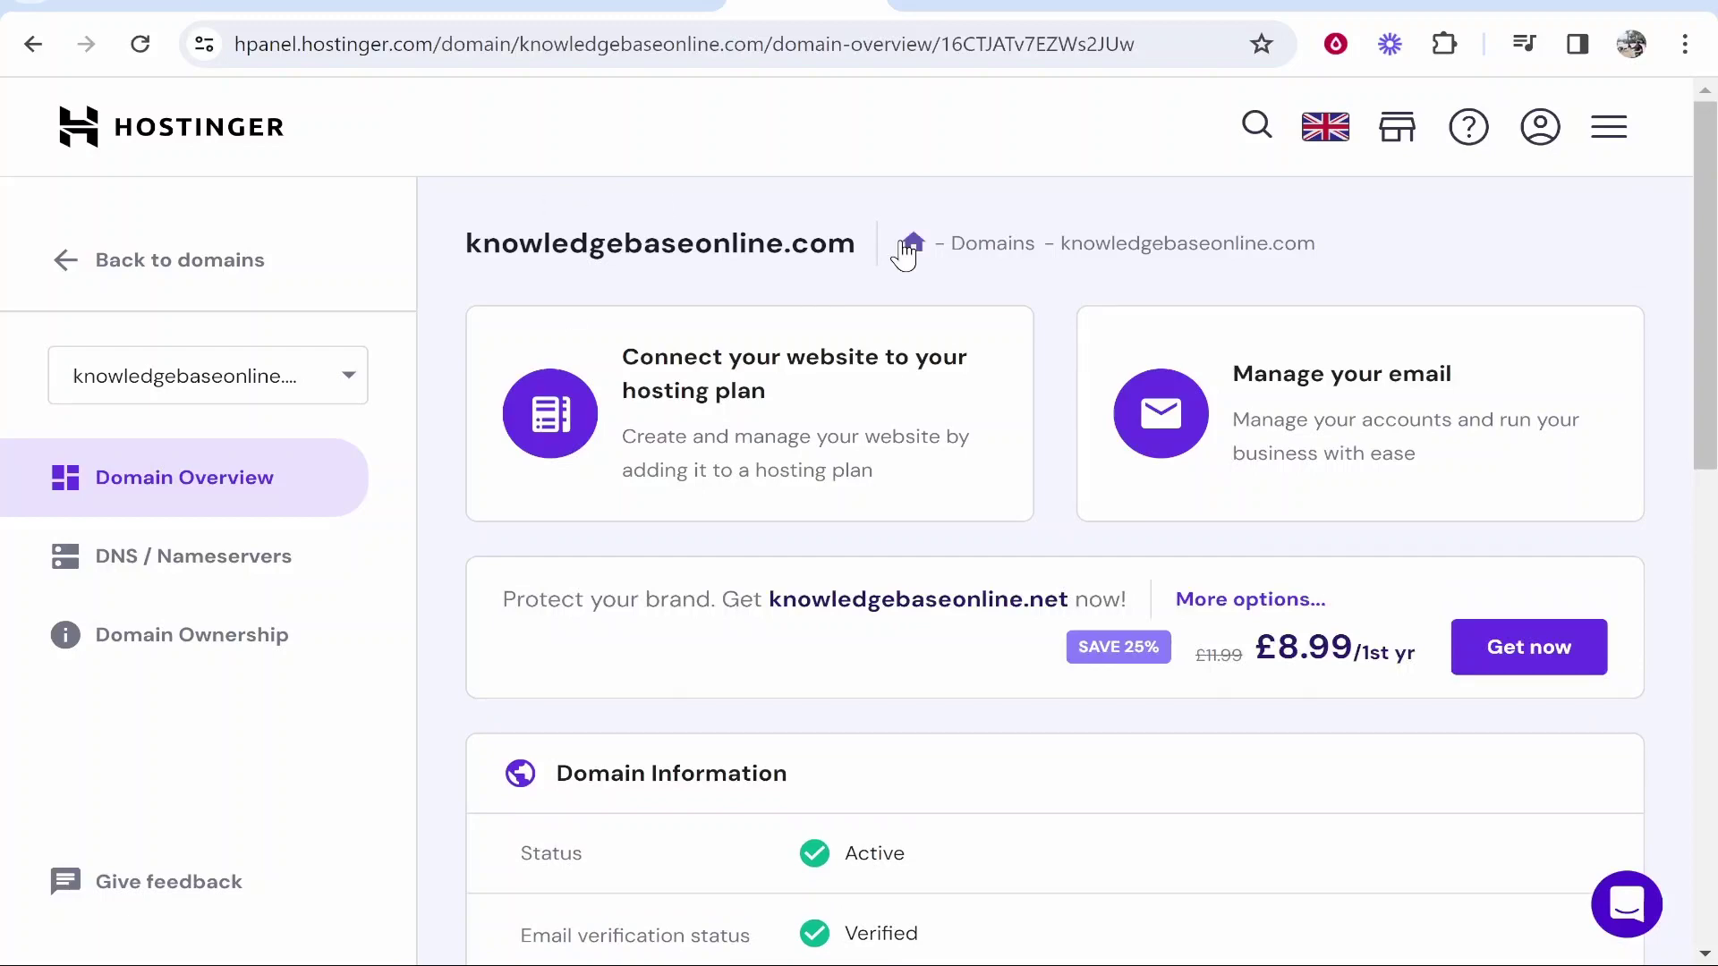
pyautogui.click(900, 2)
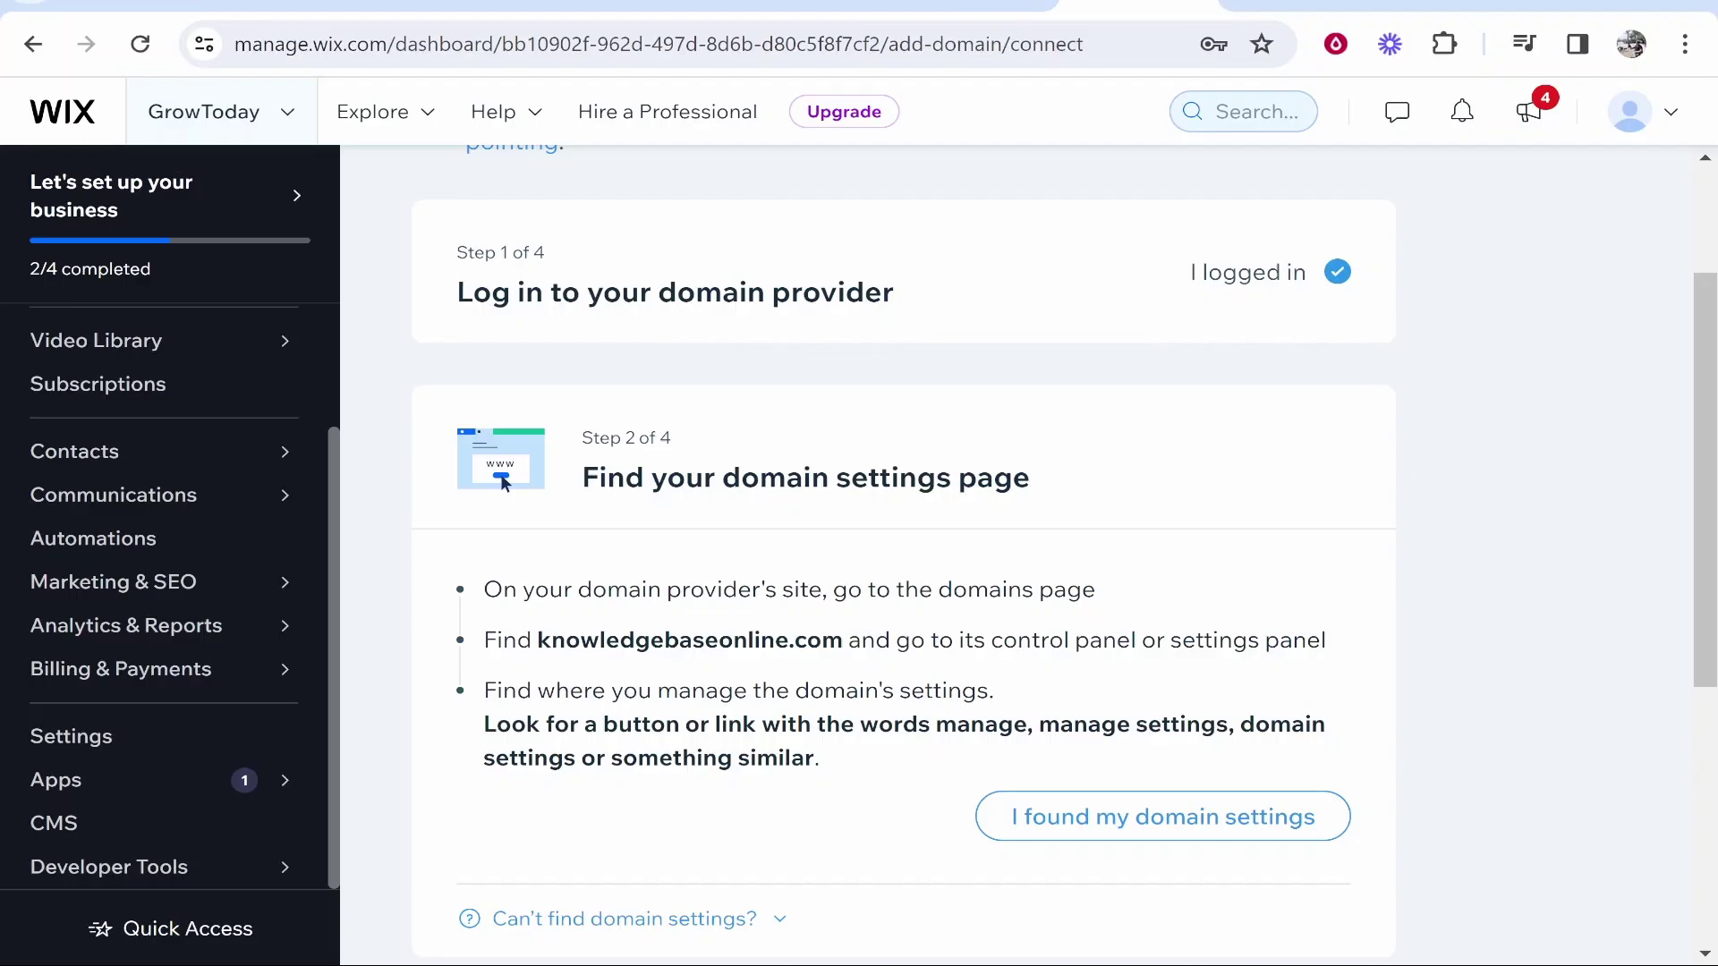
# Mark Step 2's domain settings as found and open Hostinger's DNS / Nameservers page showing ns1.dns-parking.com
pyautogui.scroll(-3, 1062, 587)
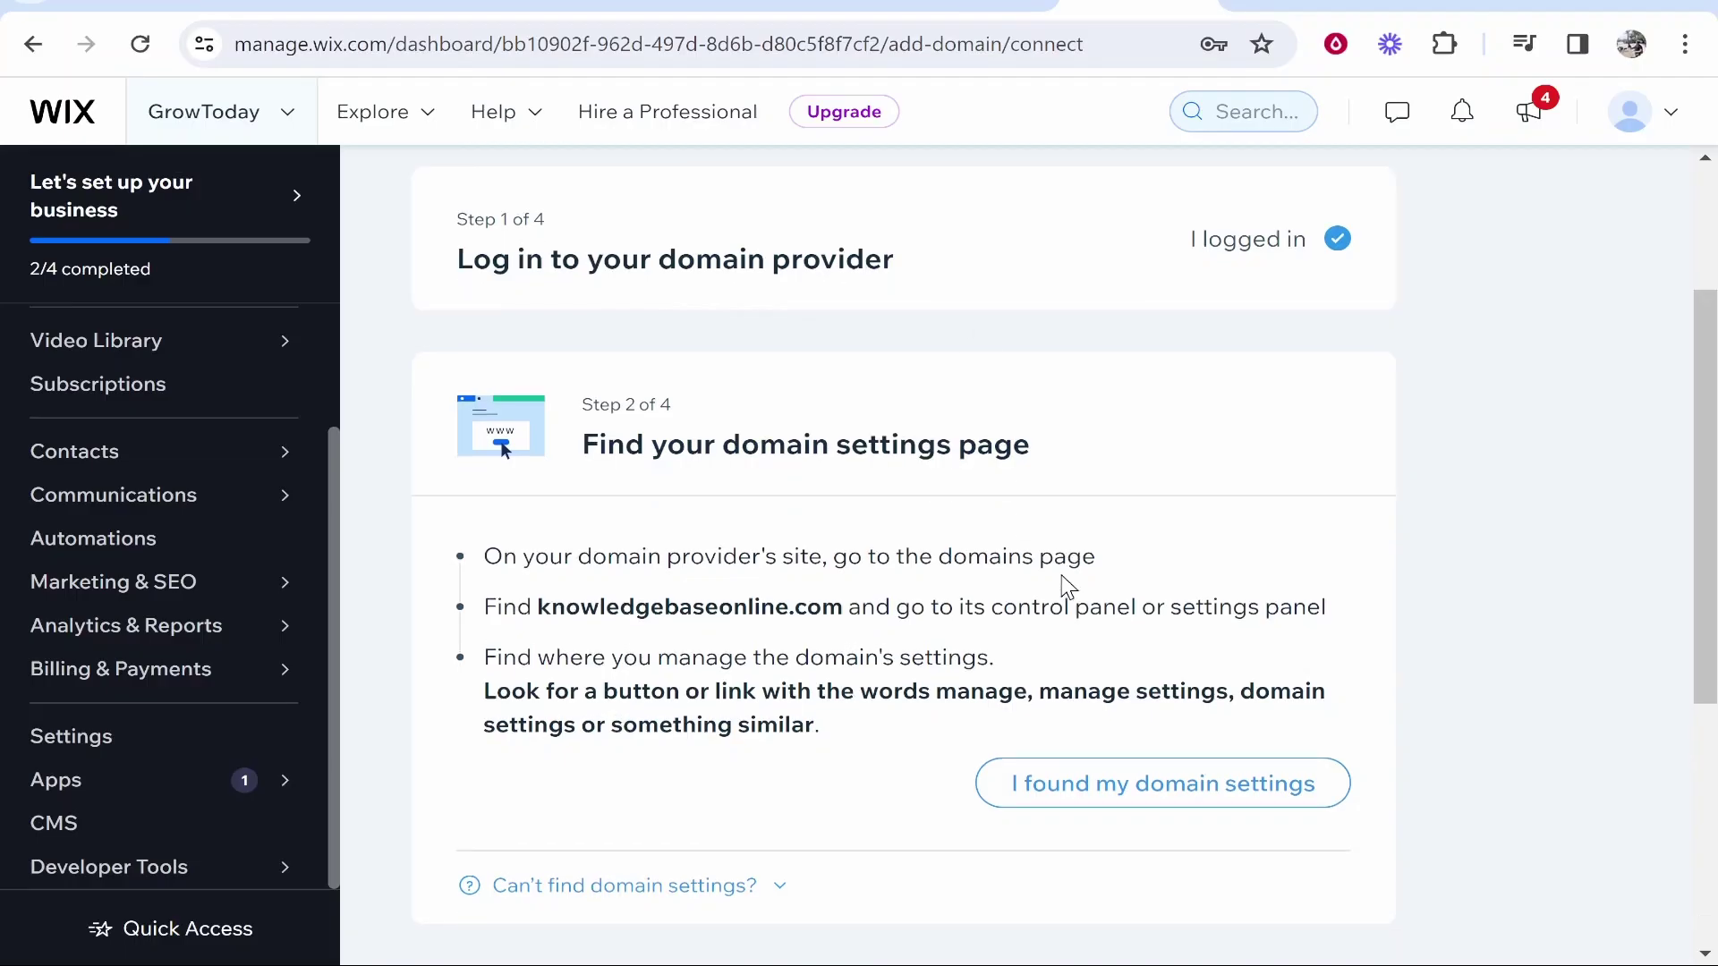
pyautogui.click(1175, 549)
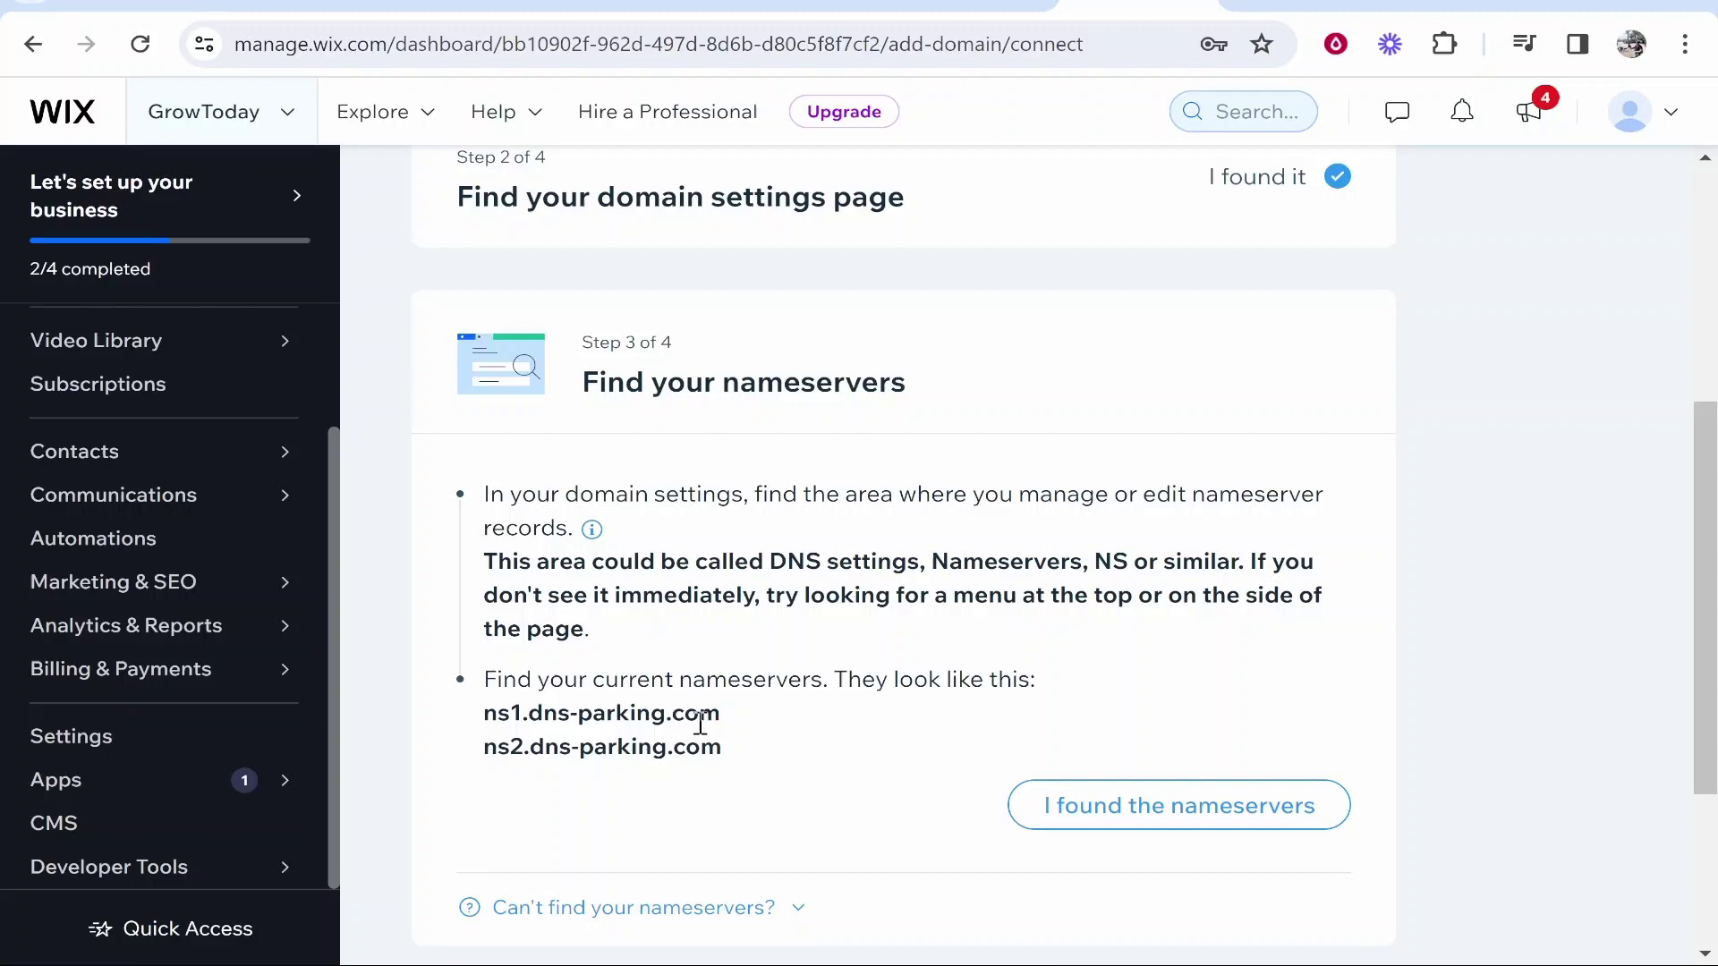
pyautogui.moveTo(483, 679); pyautogui.dragTo(808, 690)
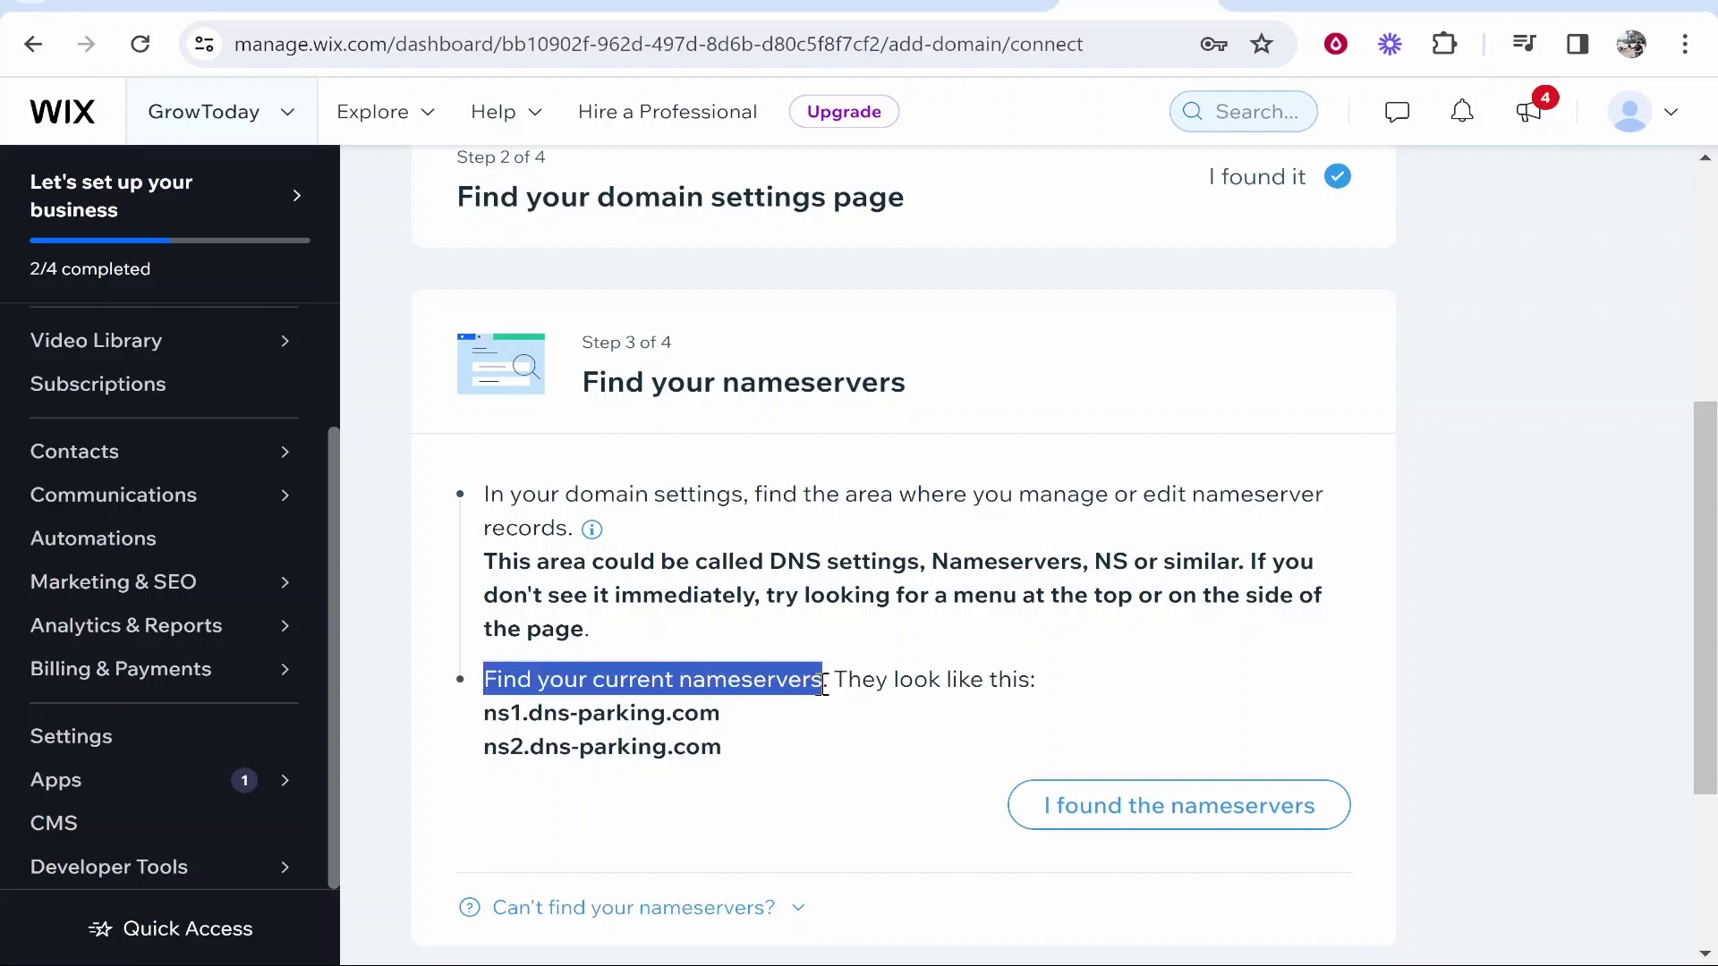
pyautogui.click(703, 716)
pyautogui.click(806, 7)
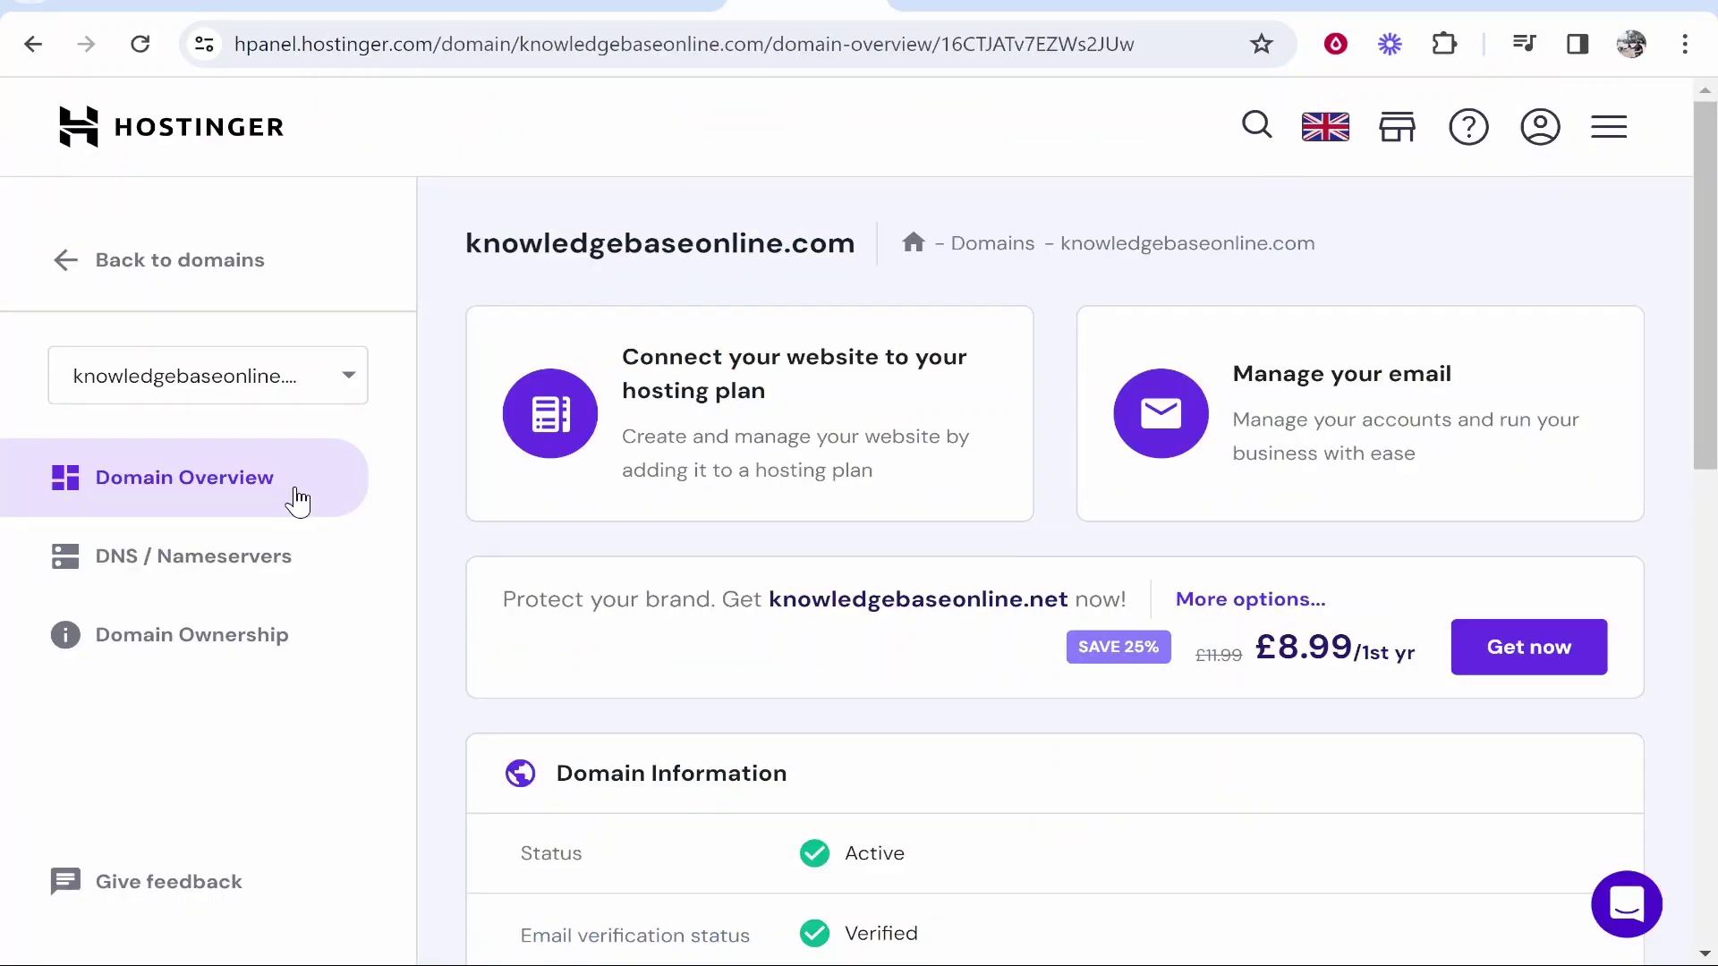
pyautogui.click(76, 559)
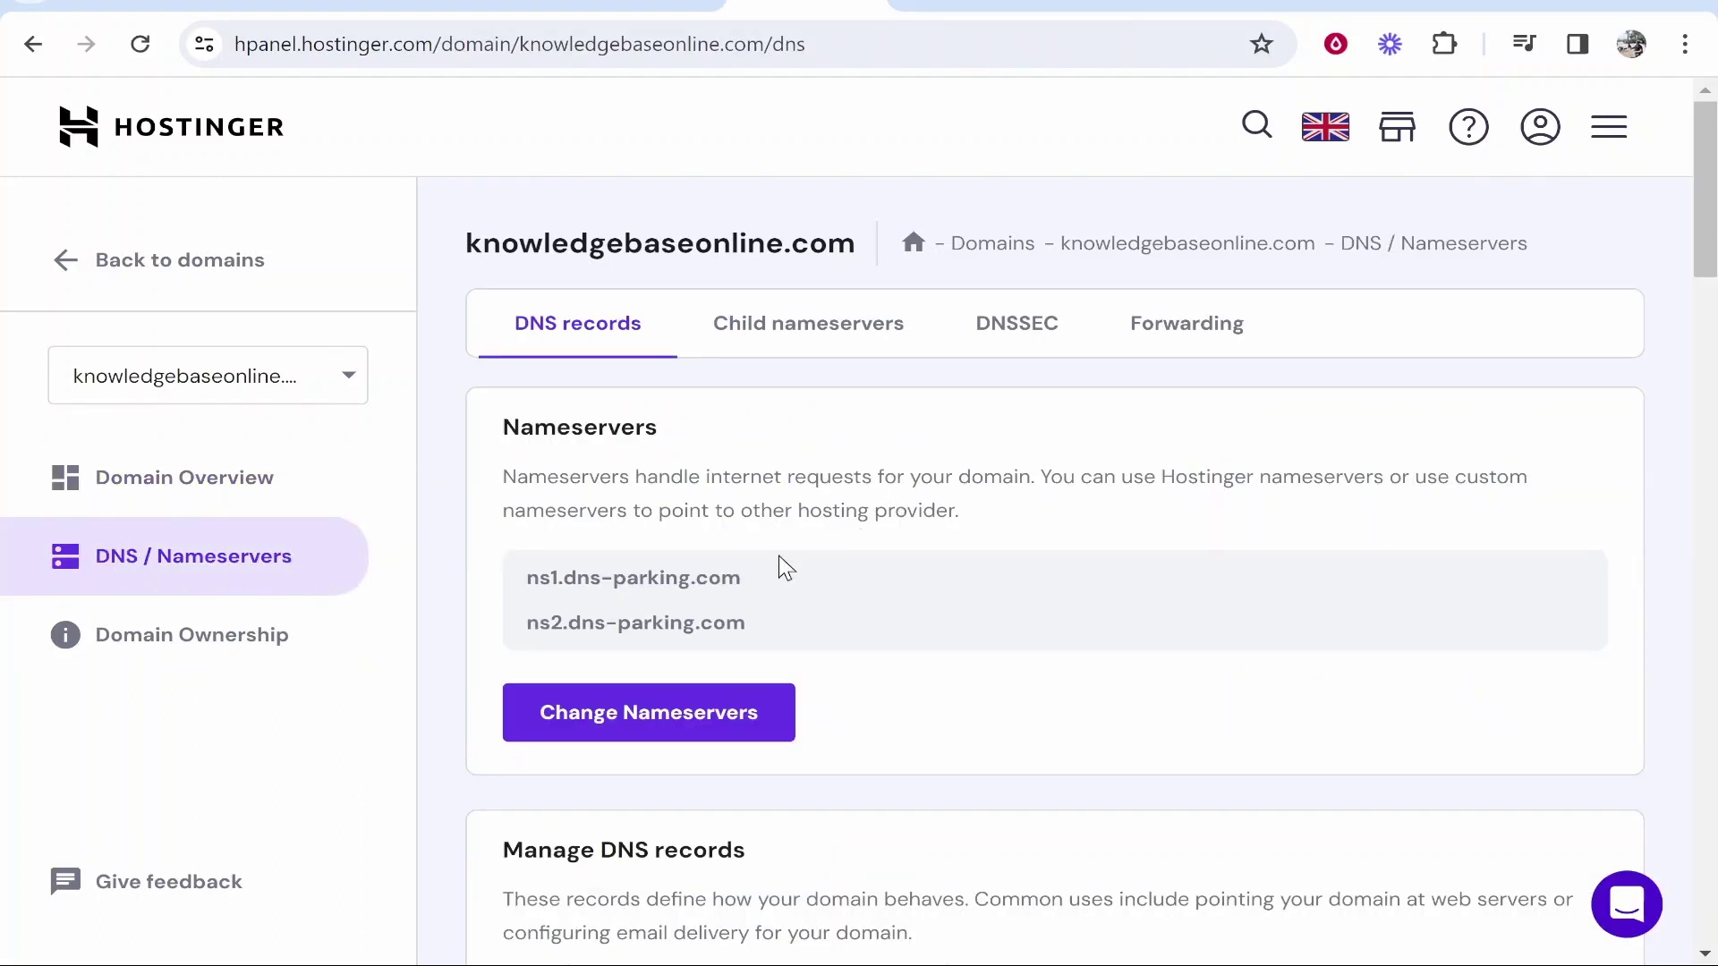
pyautogui.moveTo(530, 582); pyautogui.dragTo(779, 594)
# Mark the current nameservers (ns1.dns-parking.com) as found and copy ns11.wixdns.net from Step 4
pyautogui.click(1137, 7)
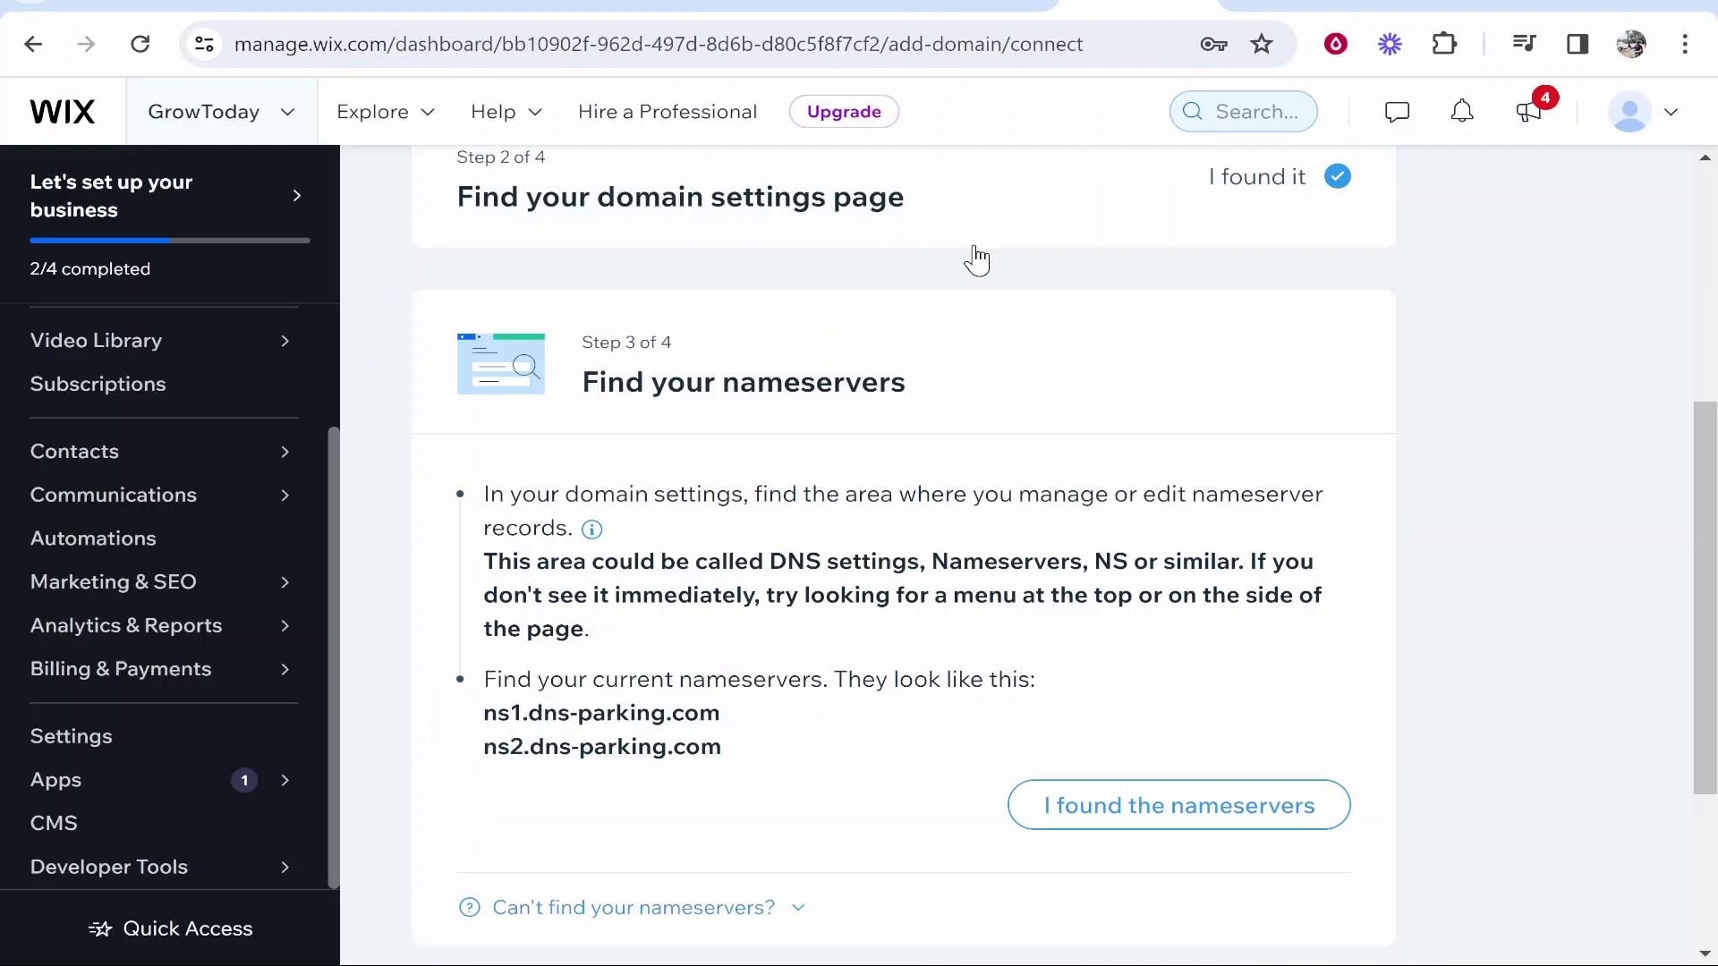
pyautogui.moveTo(727, 724); pyautogui.dragTo(482, 716)
pyautogui.click(646, 651)
pyautogui.click(1134, 815)
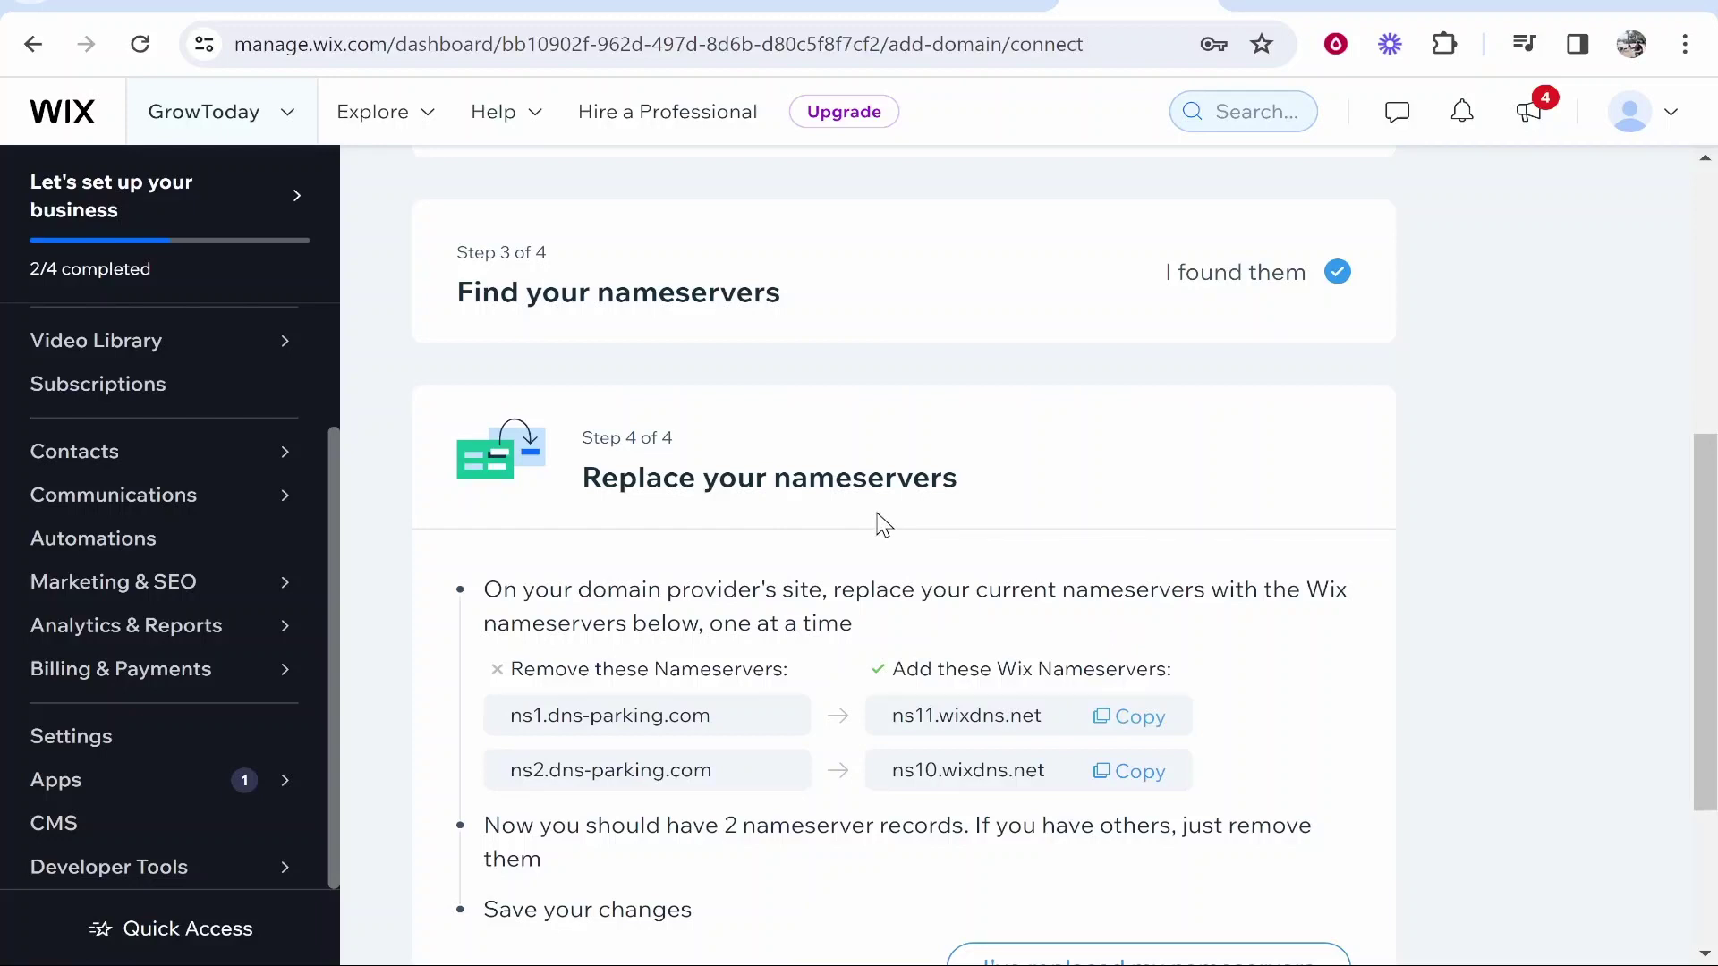
pyautogui.click(1129, 717)
pyautogui.moveTo(510, 716); pyautogui.dragTo(716, 721)
pyautogui.click(1139, 721)
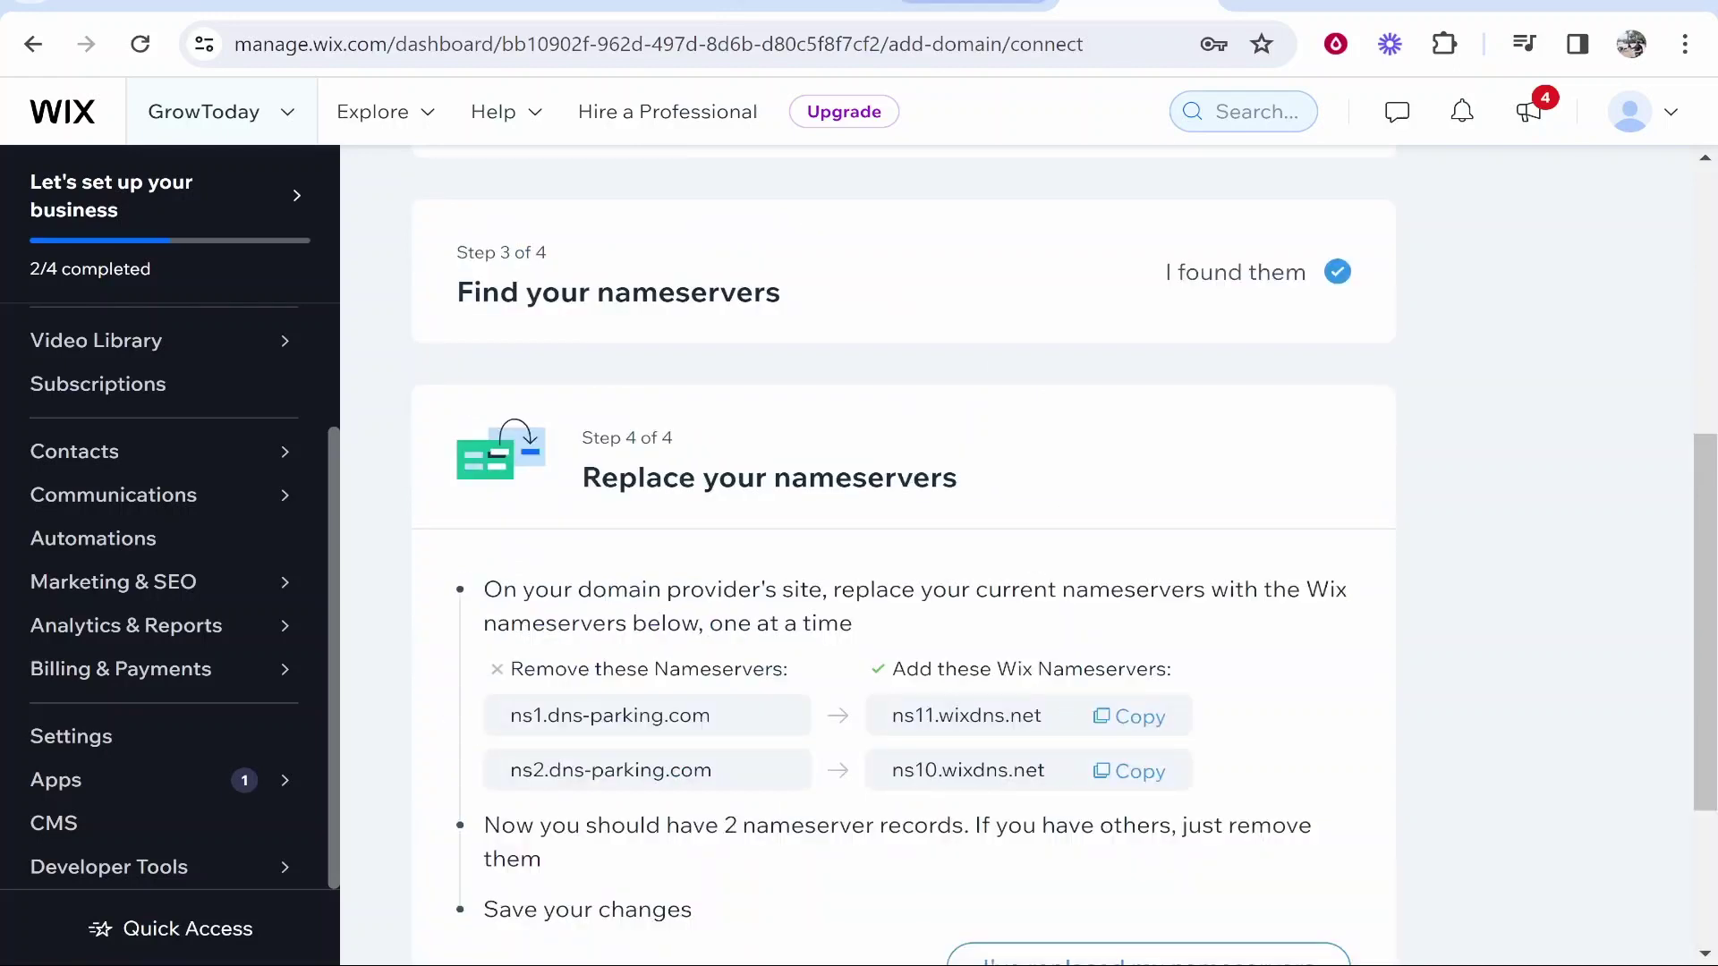
# In hPanel, switch to custom nameservers and paste ns11.wixdns.net into the first field
pyautogui.click(806, 2)
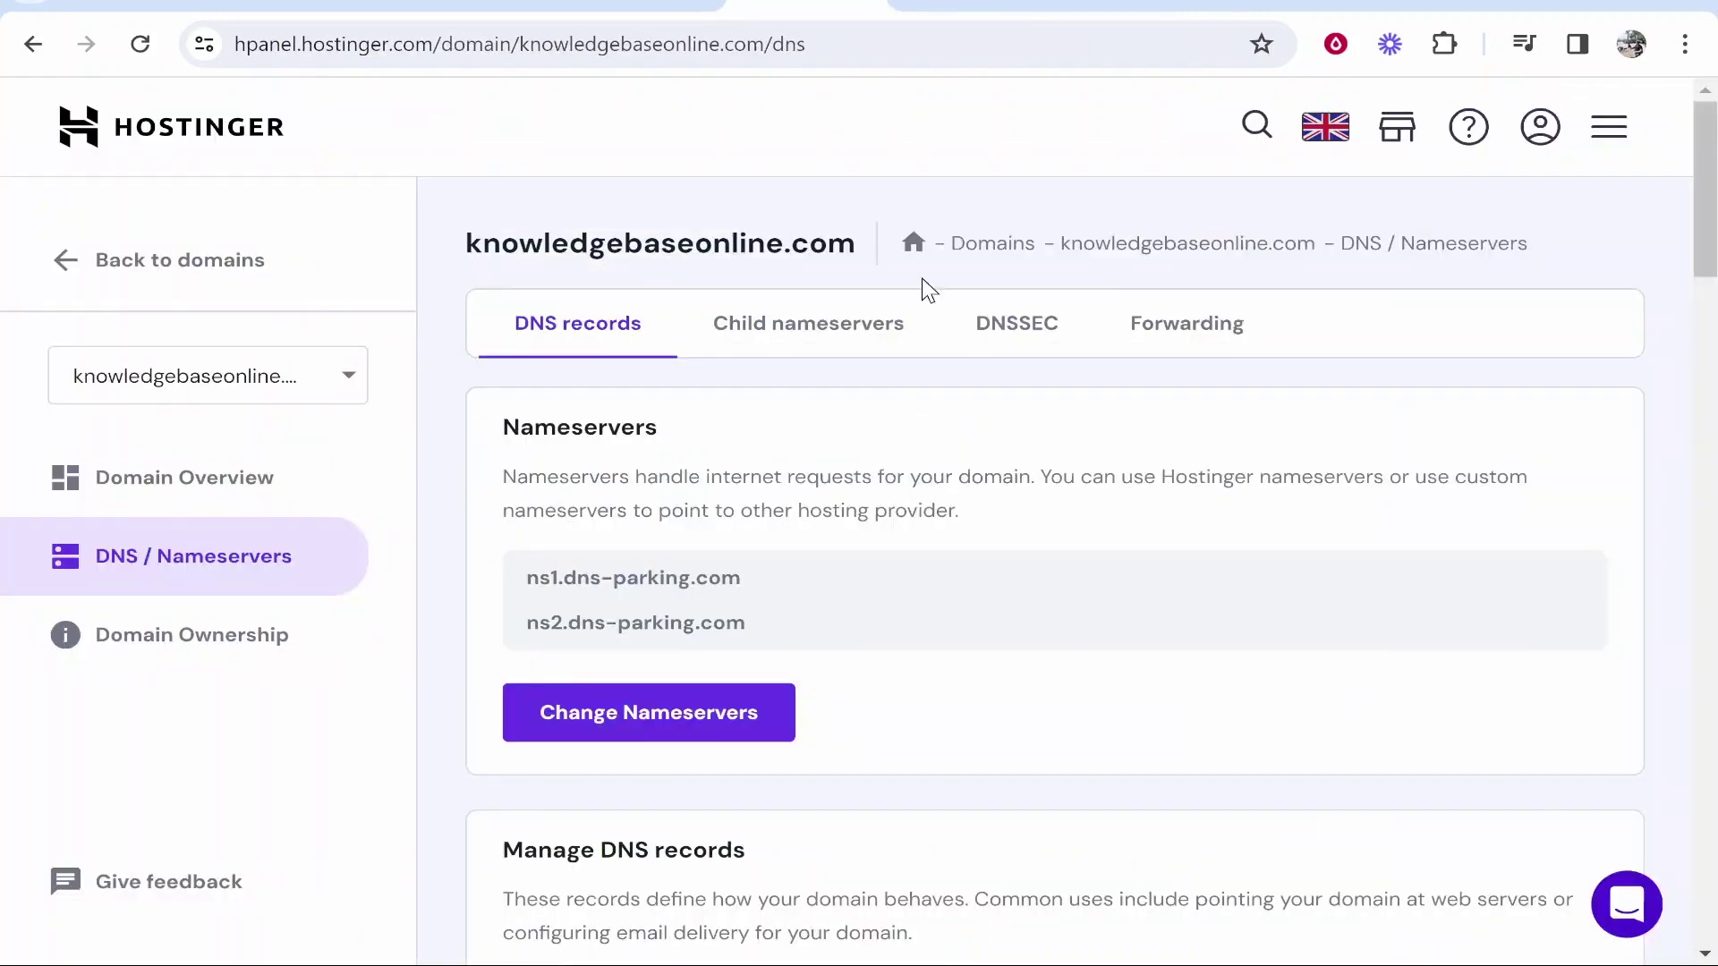
pyautogui.click(569, 734)
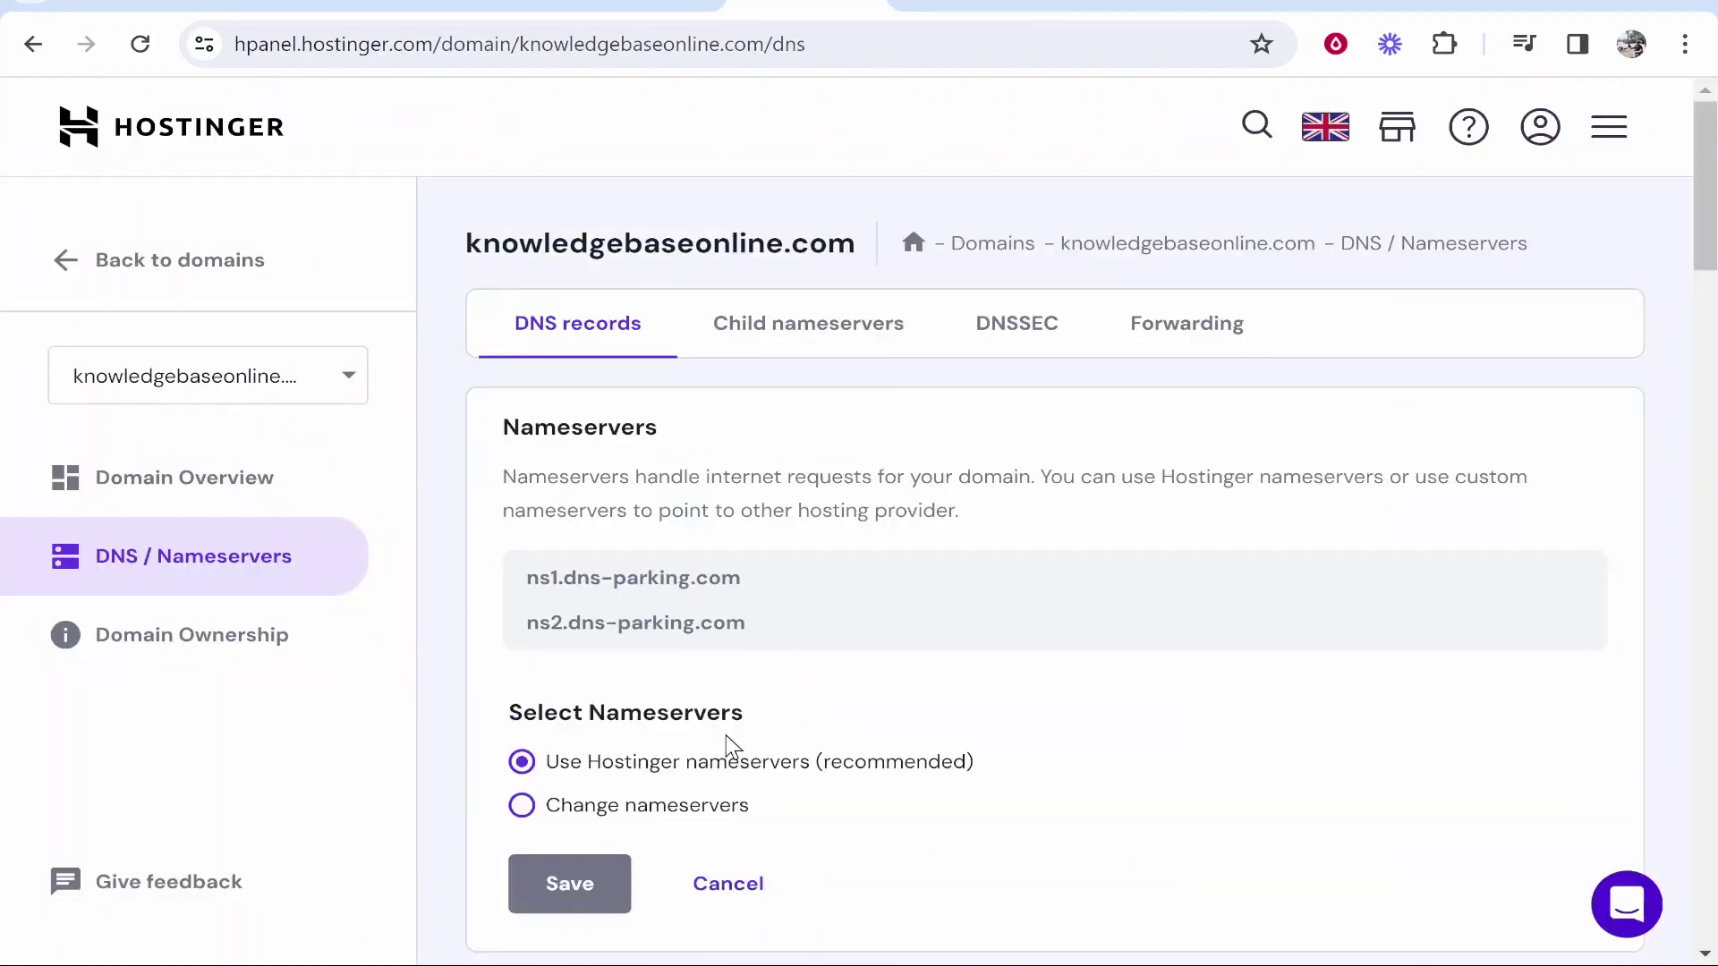
pyautogui.scroll(-2, 707, 726)
pyautogui.click(729, 667)
pyautogui.scroll(-2, 730, 671)
pyautogui.moveTo(761, 595); pyautogui.dragTo(438, 586)
pyautogui.hotkey('ctrl', 'v')
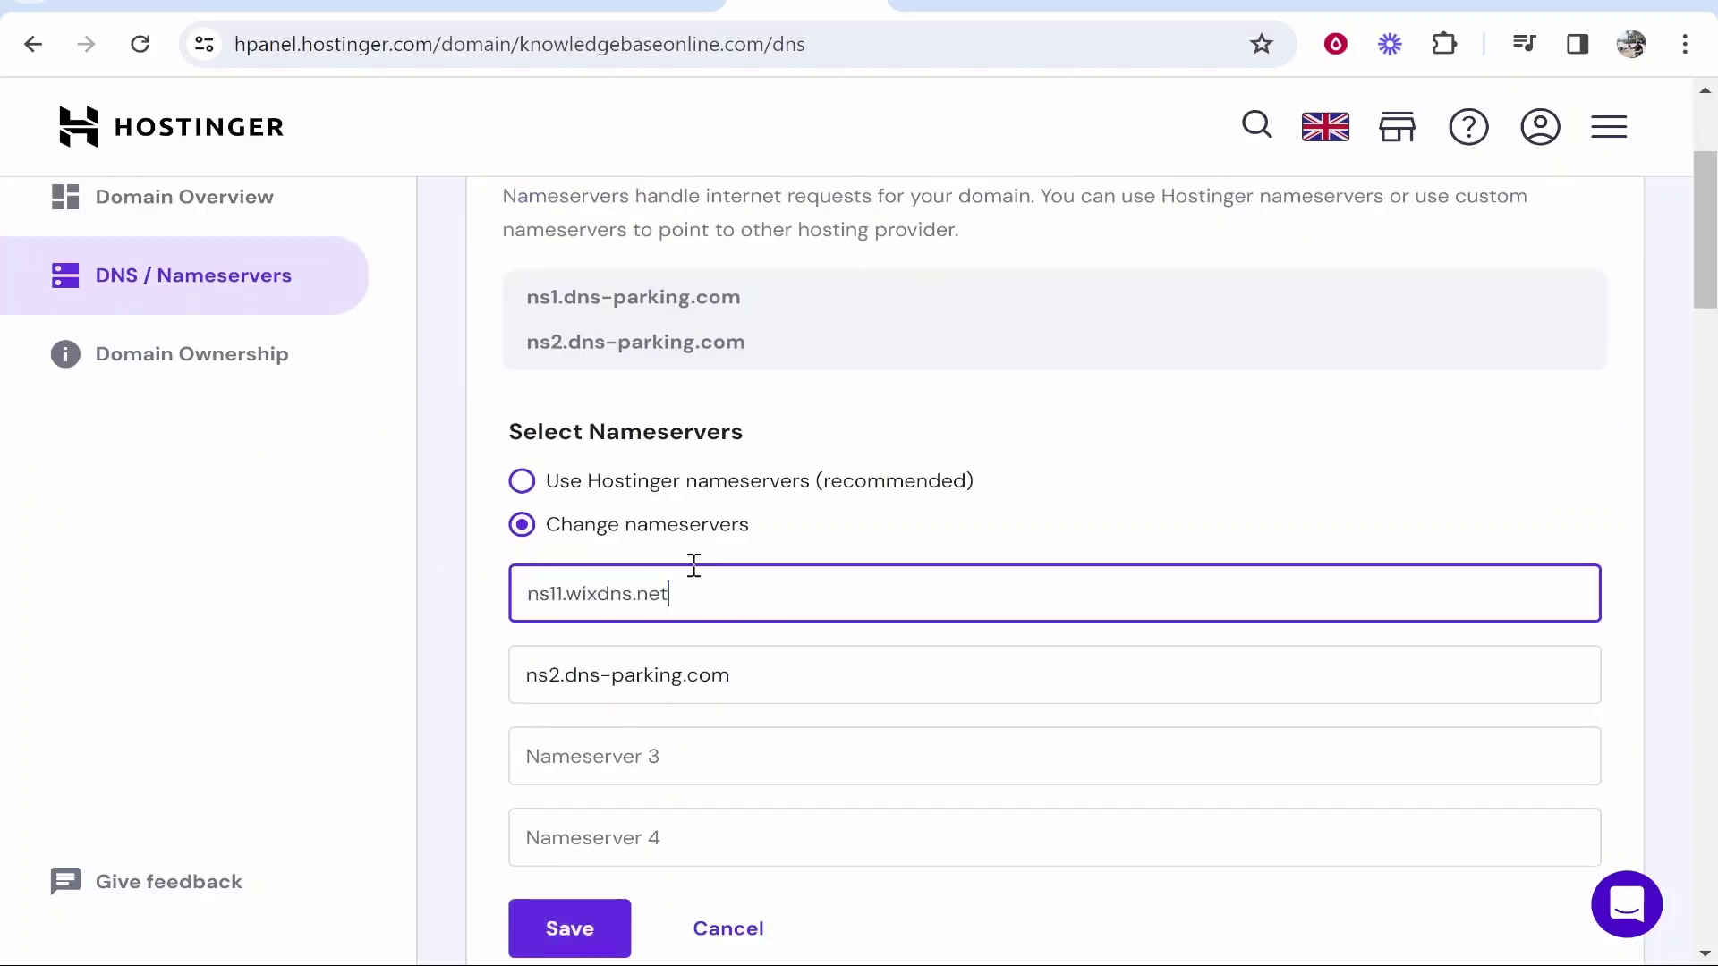
# Back in the Wix guide, copy the second nameserver ns10.wixdns.net
pyautogui.hotkey('ctrl', 'Tab')
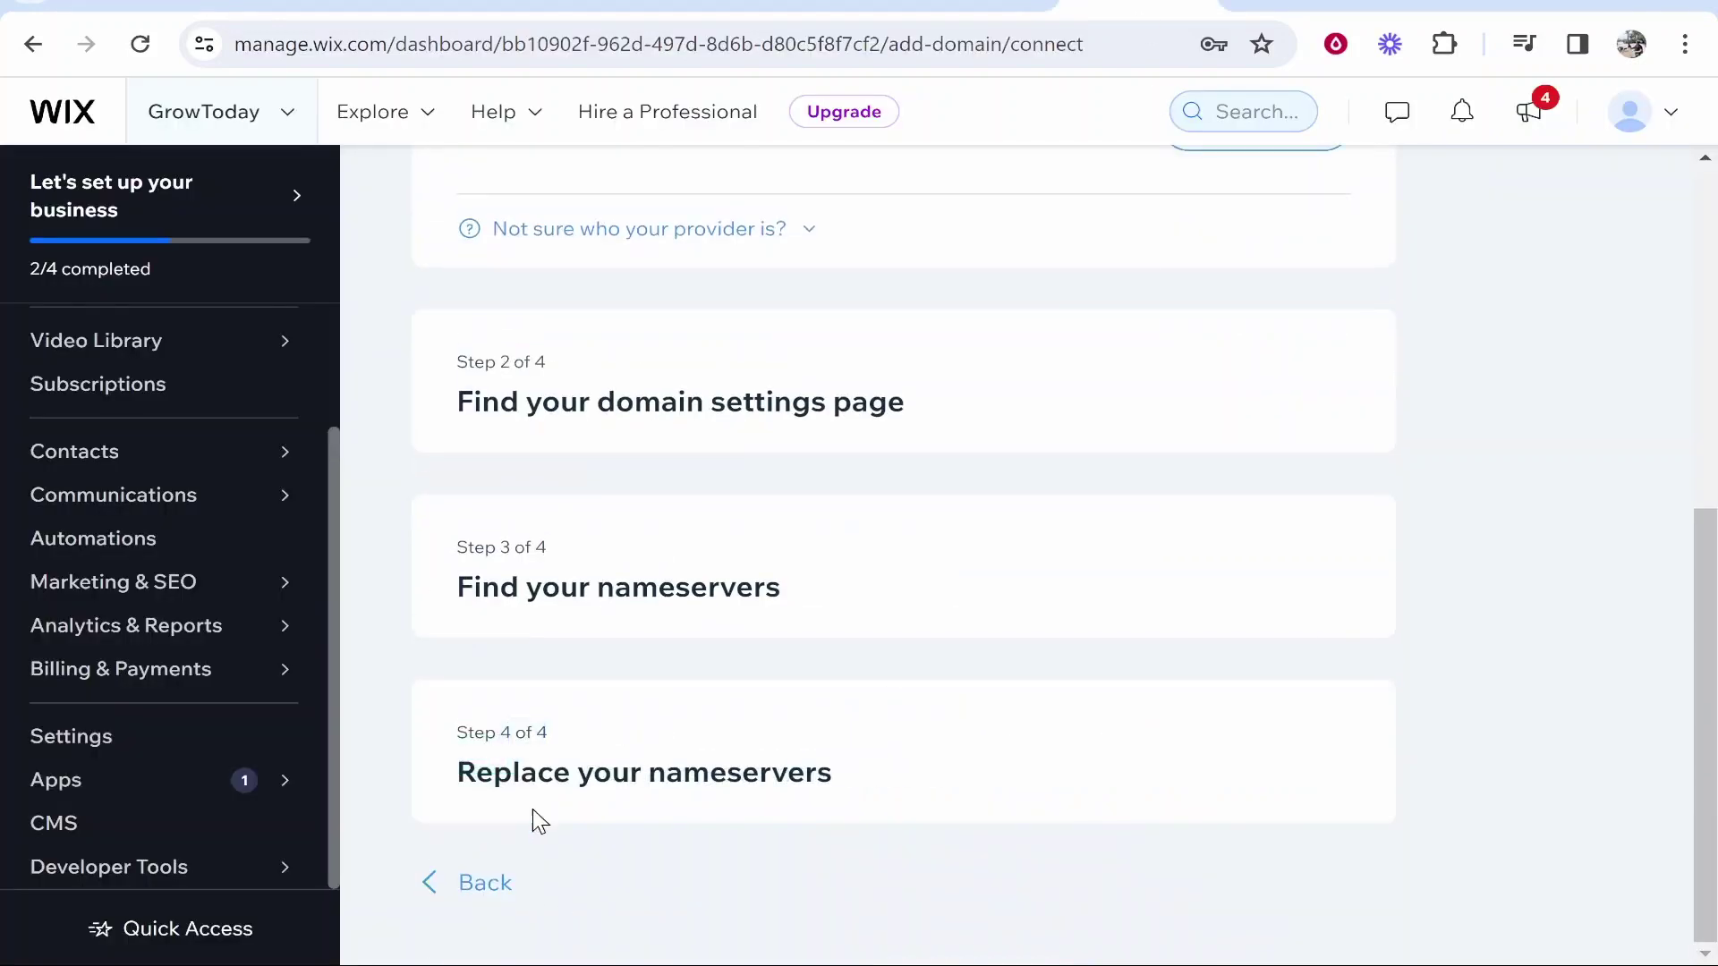
pyautogui.click(1180, 755)
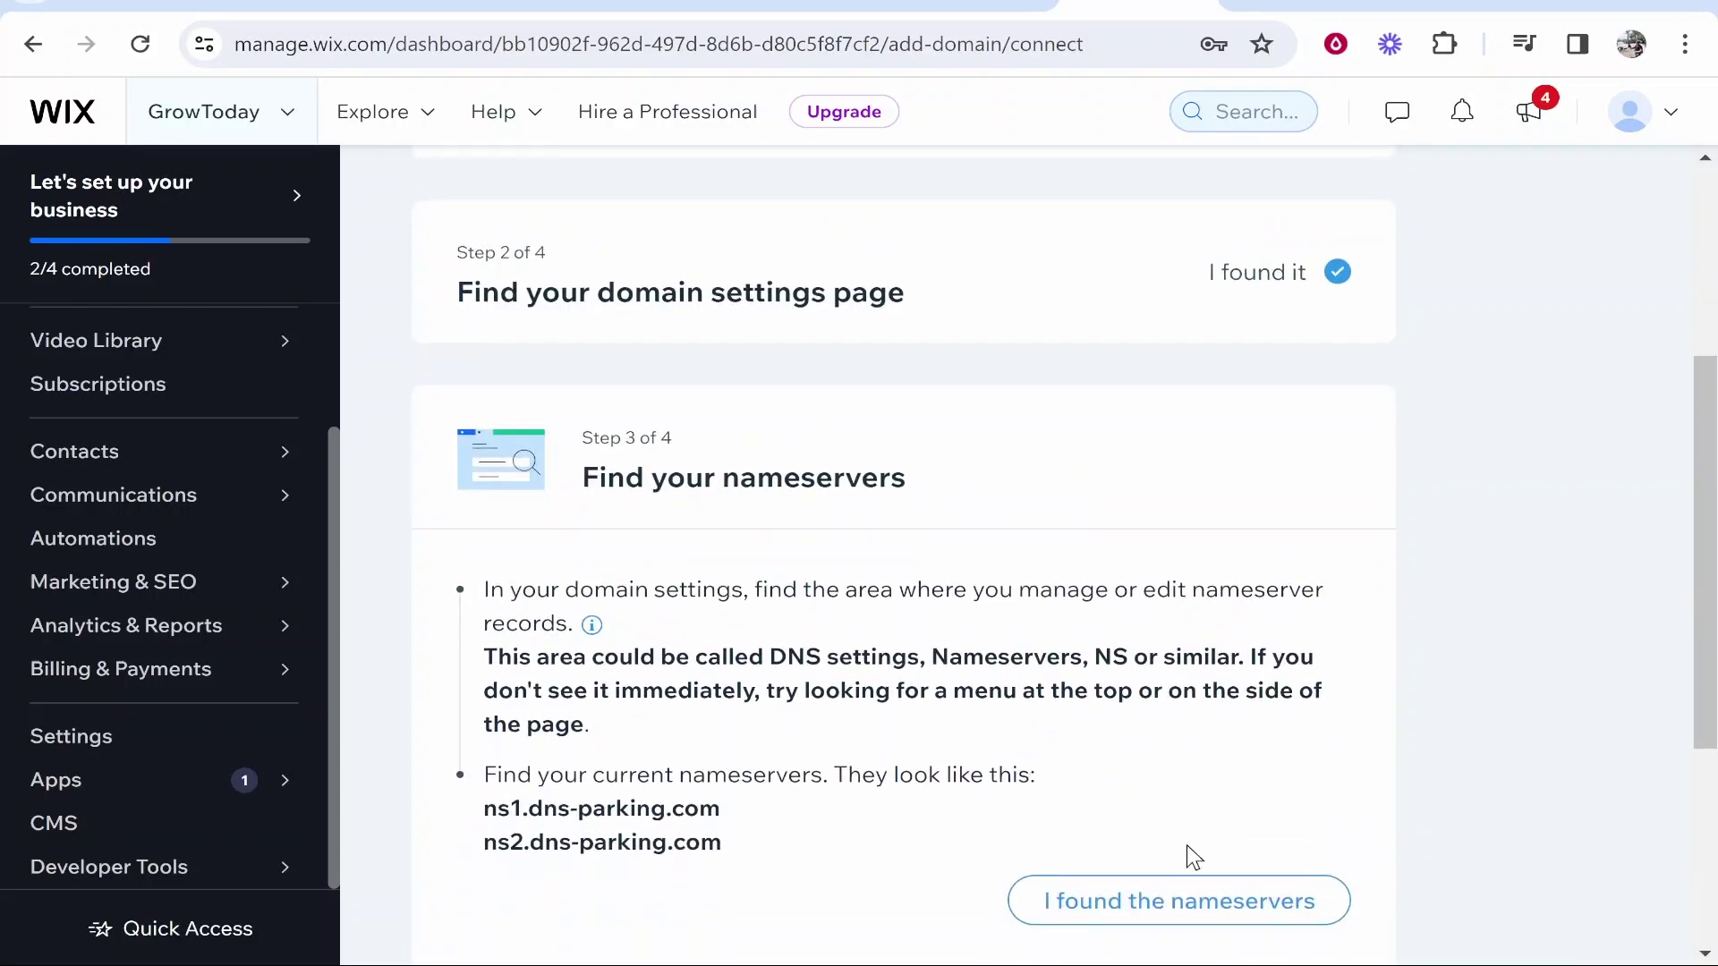
pyautogui.click(1164, 899)
pyautogui.click(1133, 775)
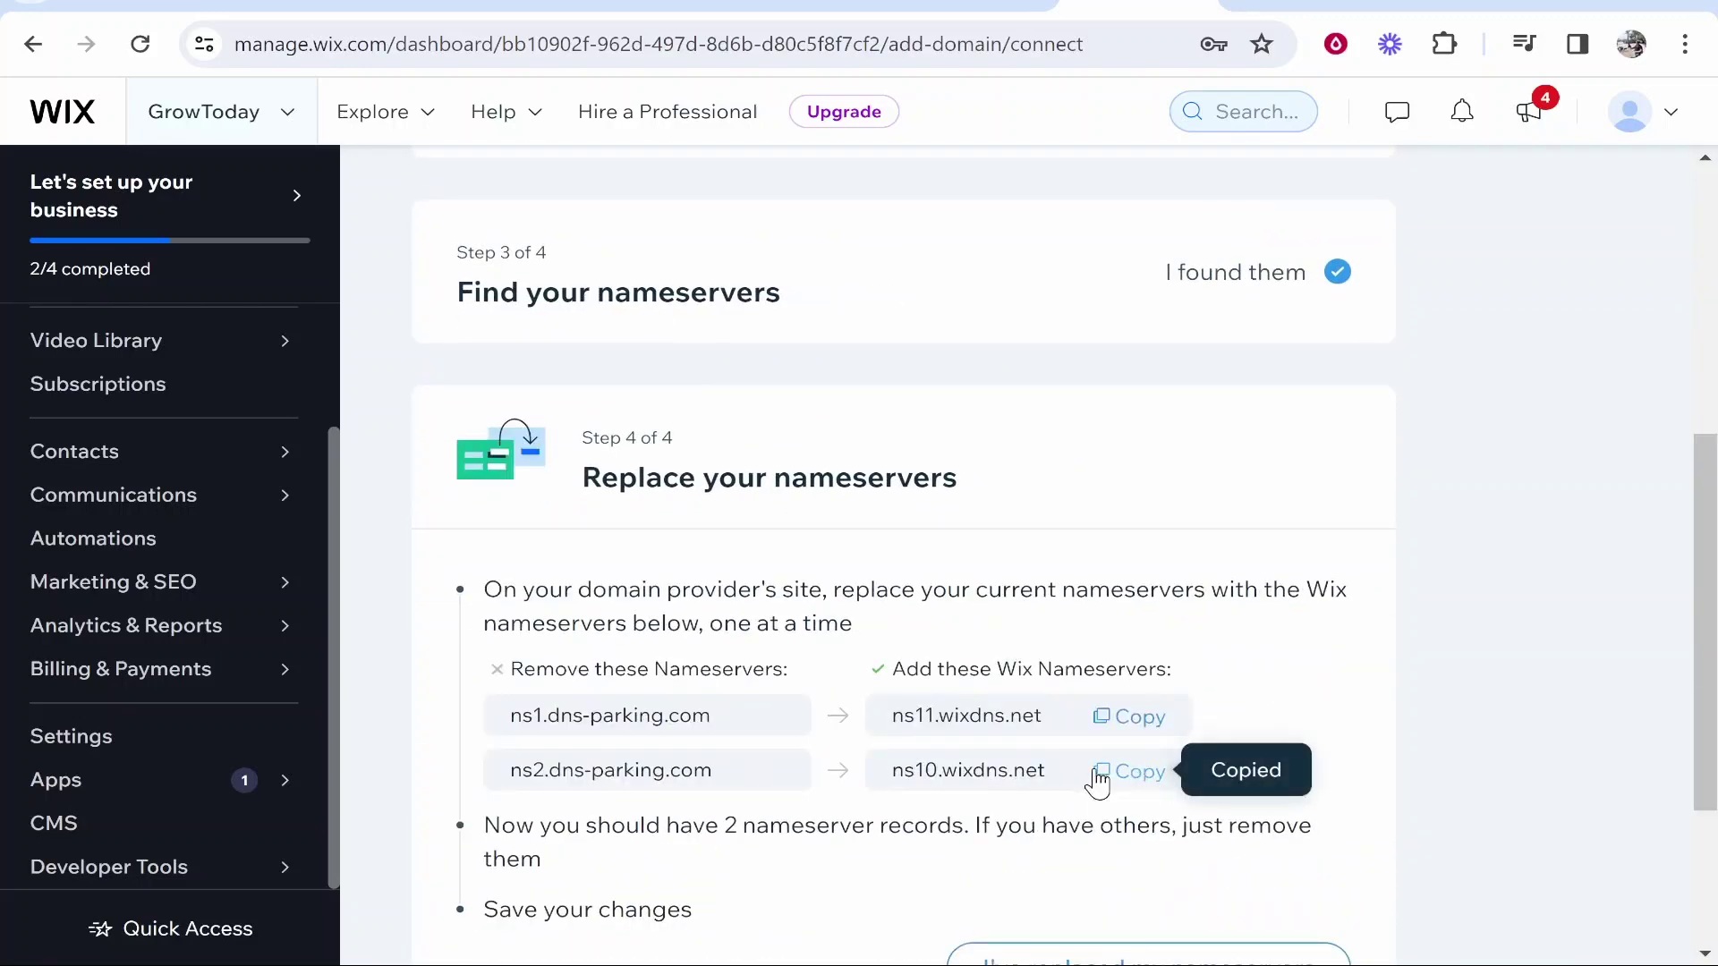
# In Hostinger, paste ns10.wixdns.net as the second nameserver and save the nameservers
pyautogui.click(805, 6)
pyautogui.press('Tab')
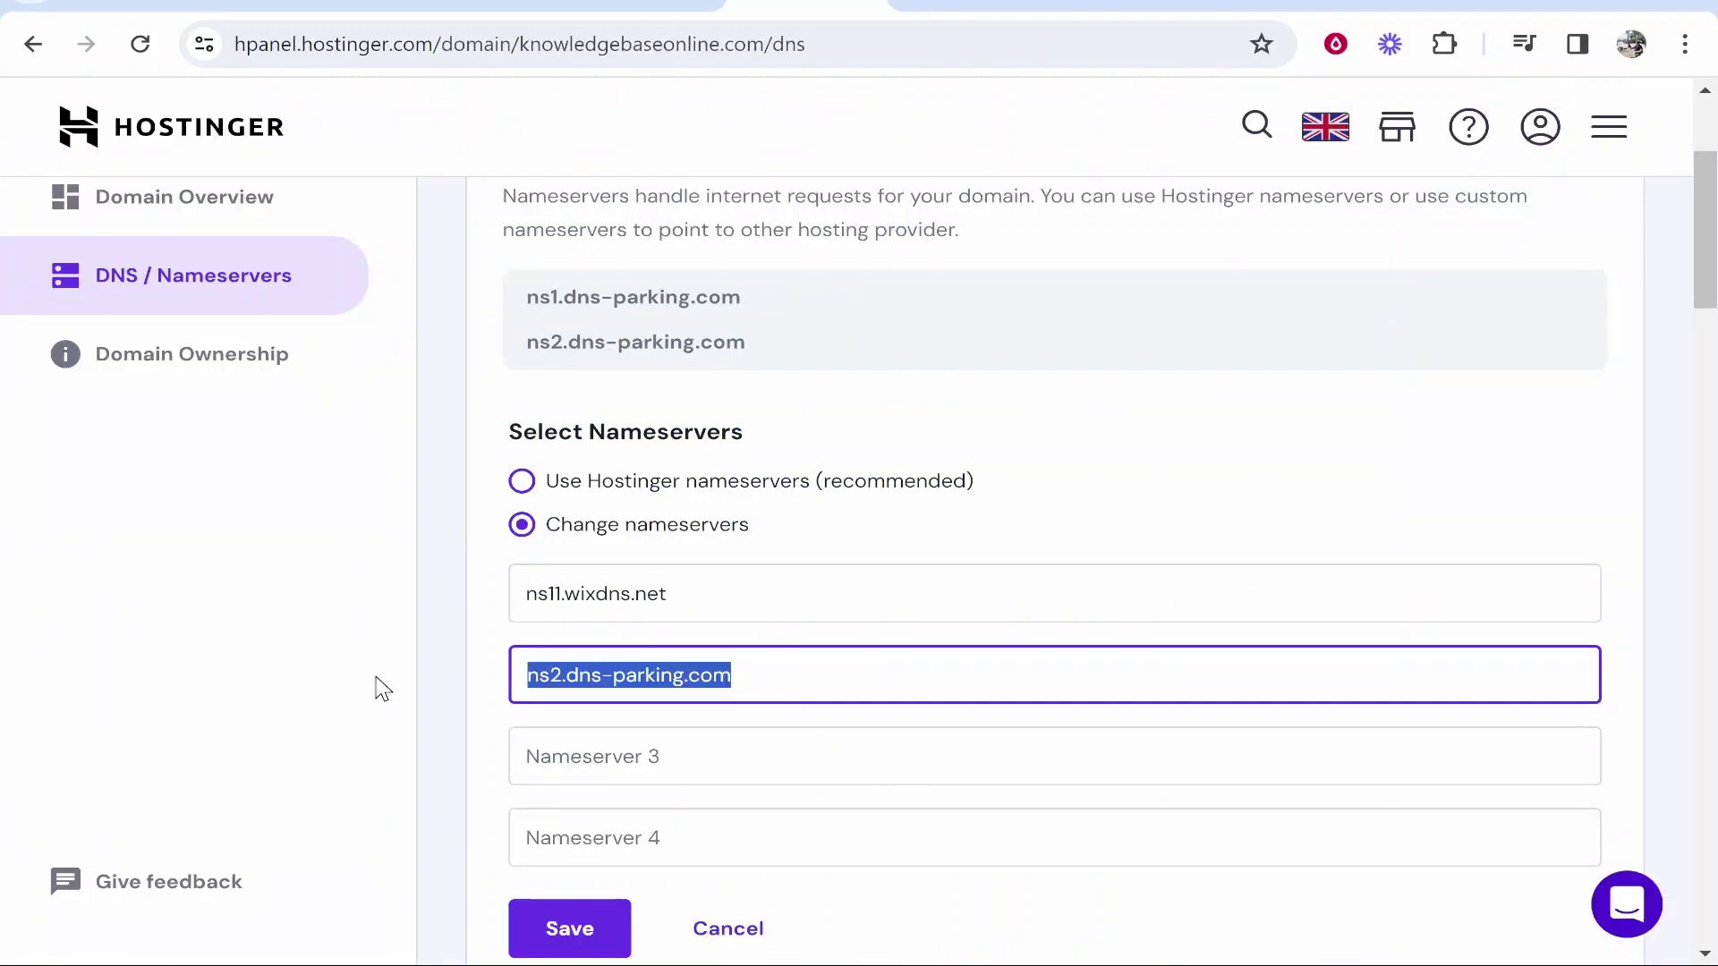
pyautogui.hotkey('ctrl', 'v')
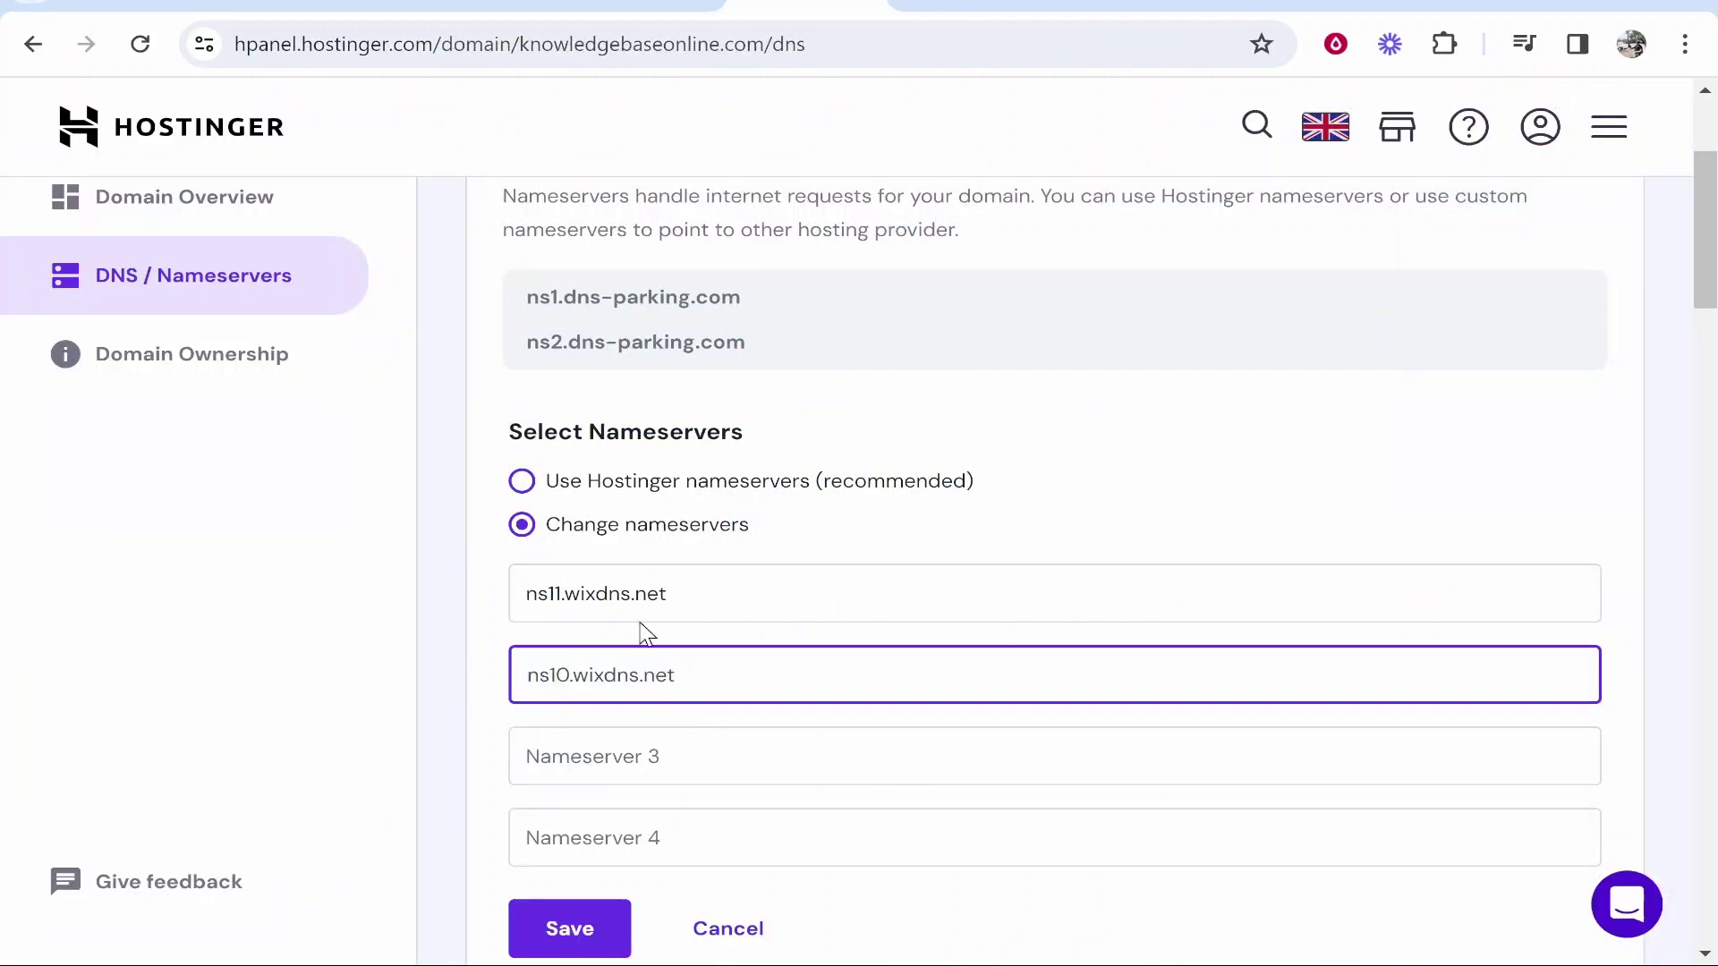
pyautogui.click(570, 930)
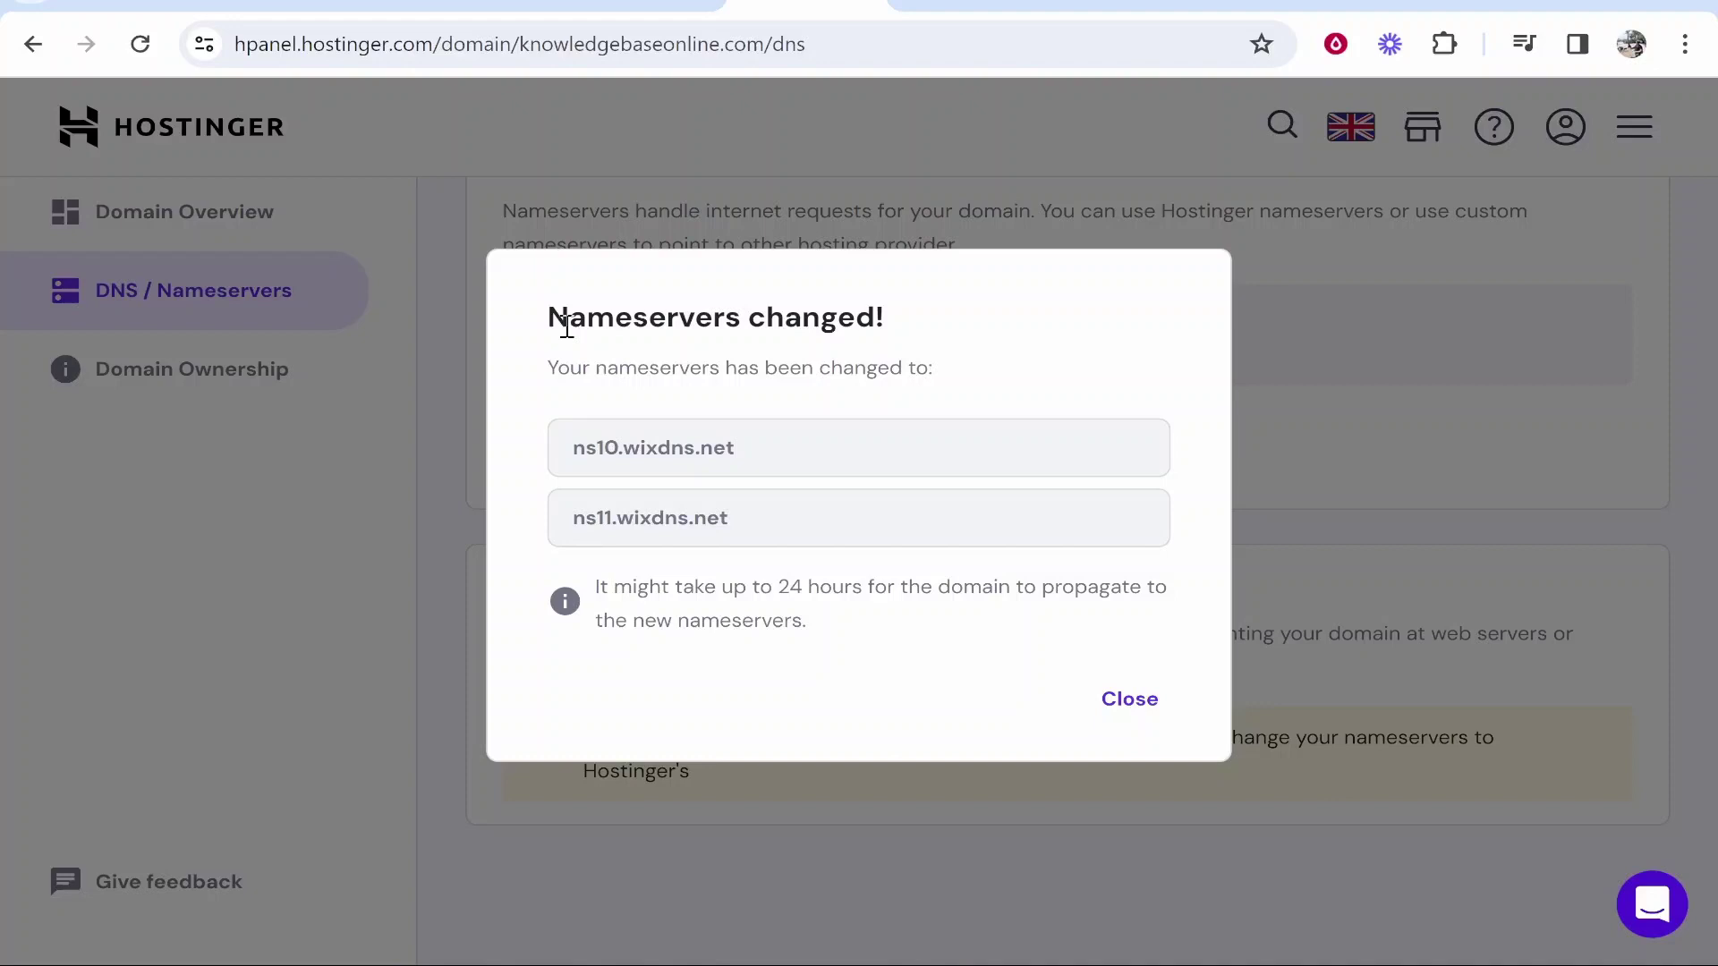
# Review the 'Nameservers changed!' notice with its 24-hour propagation time, then dismiss it
pyautogui.moveTo(567, 328); pyautogui.dragTo(889, 337)
pyautogui.click(900, 349)
pyautogui.moveTo(780, 591); pyautogui.dragTo(808, 591)
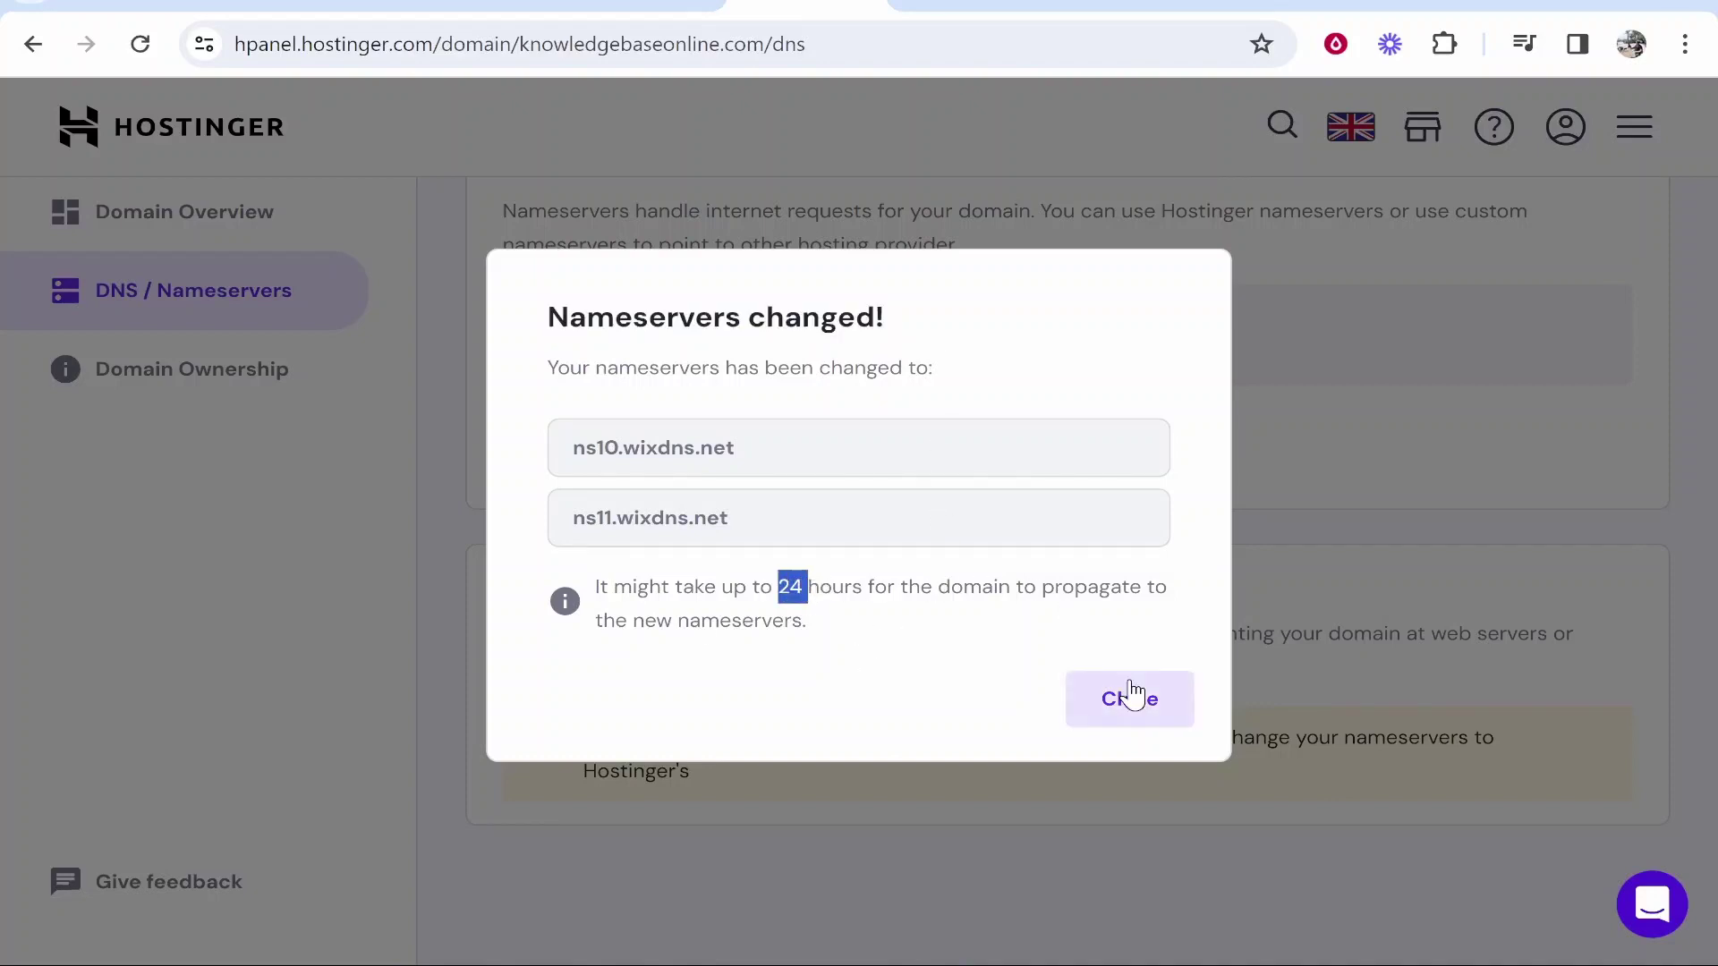
pyautogui.click(1127, 698)
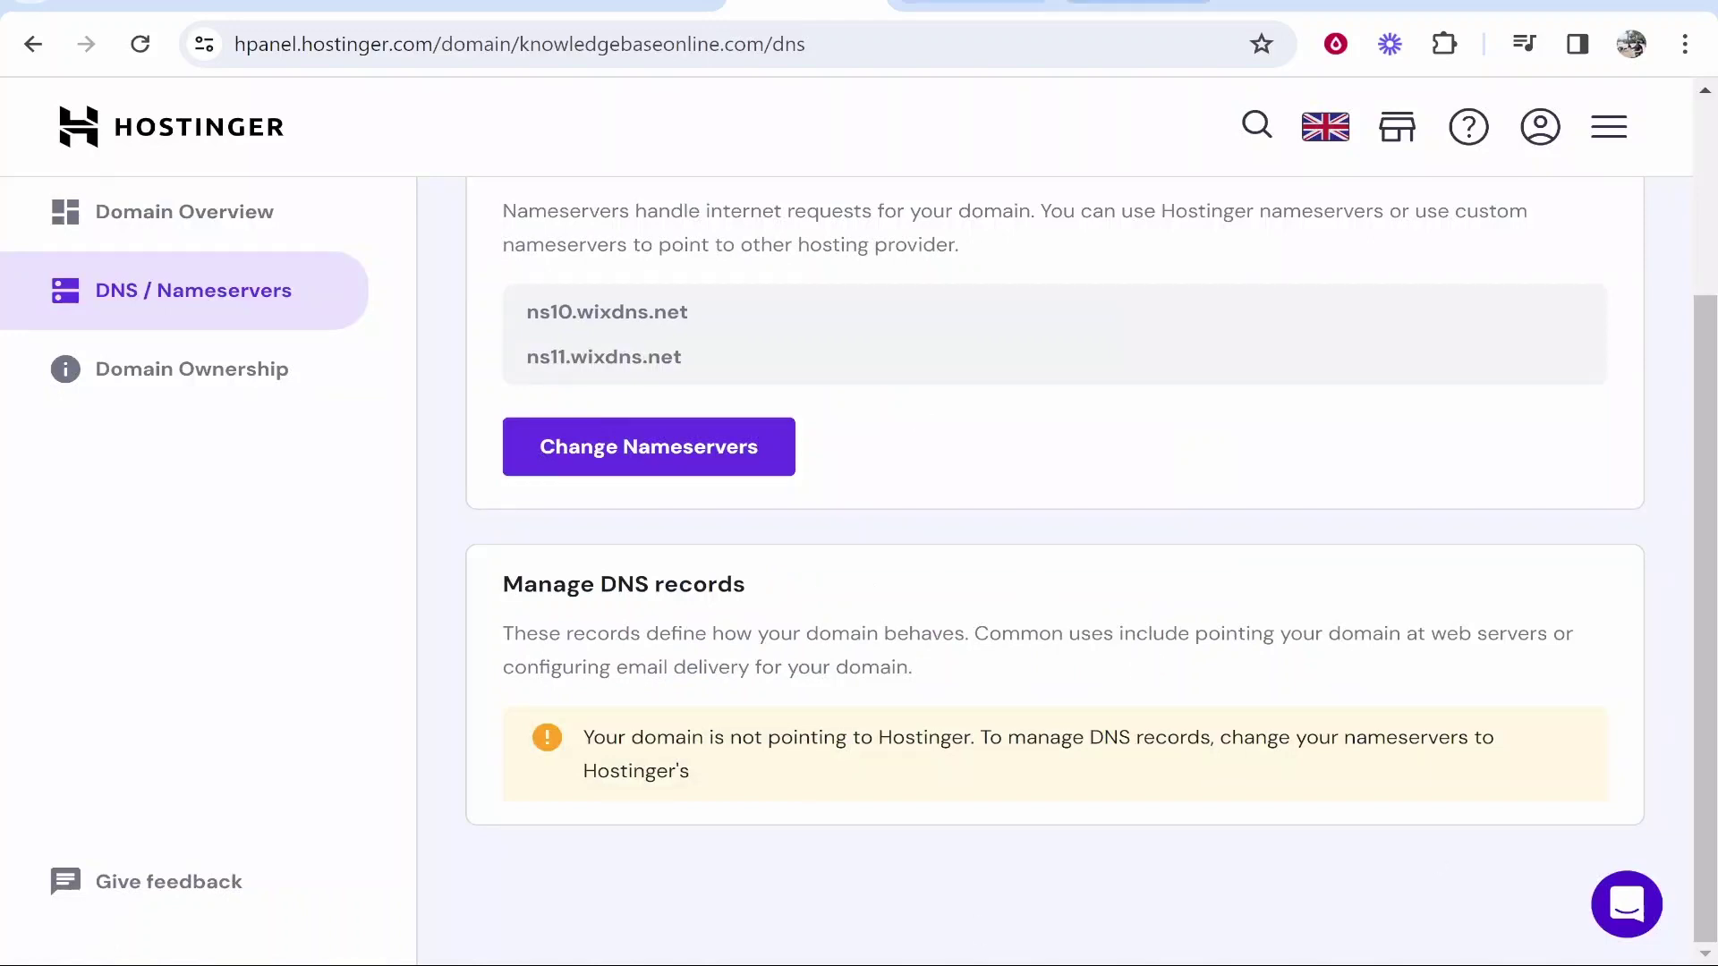
# Confirm the nameservers were replaced in the Wix wizard, then select knowledgebaseonline.com to visit it
pyautogui.click(1136, 5)
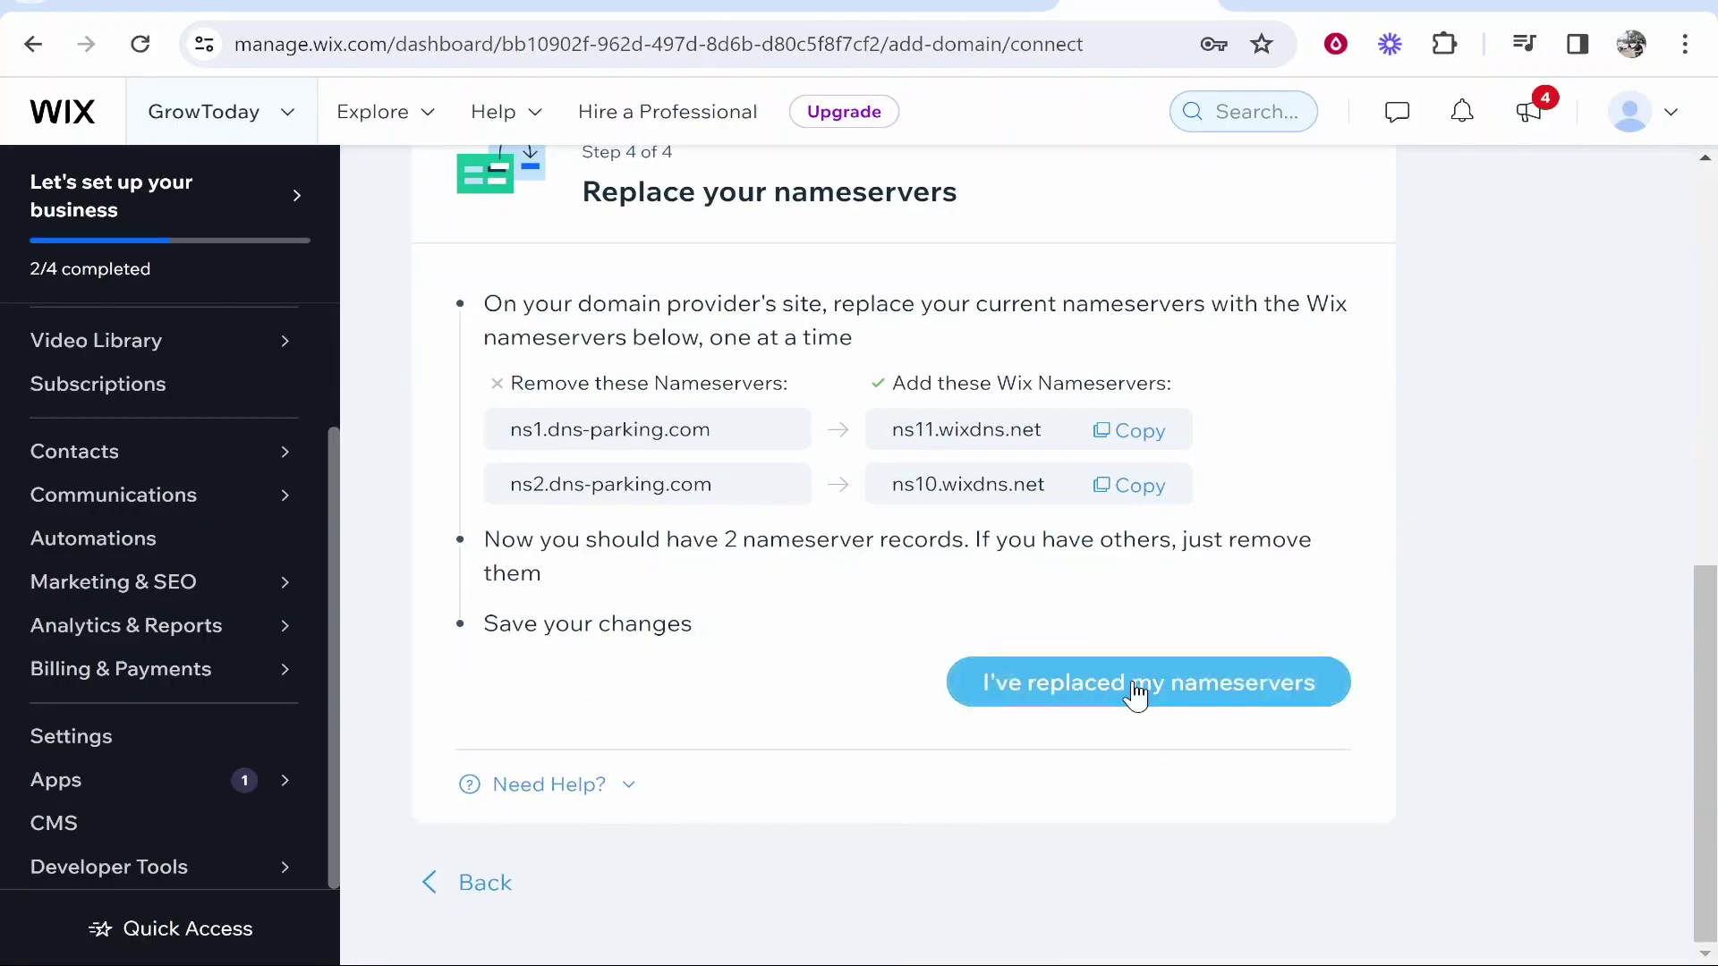
pyautogui.click(1160, 690)
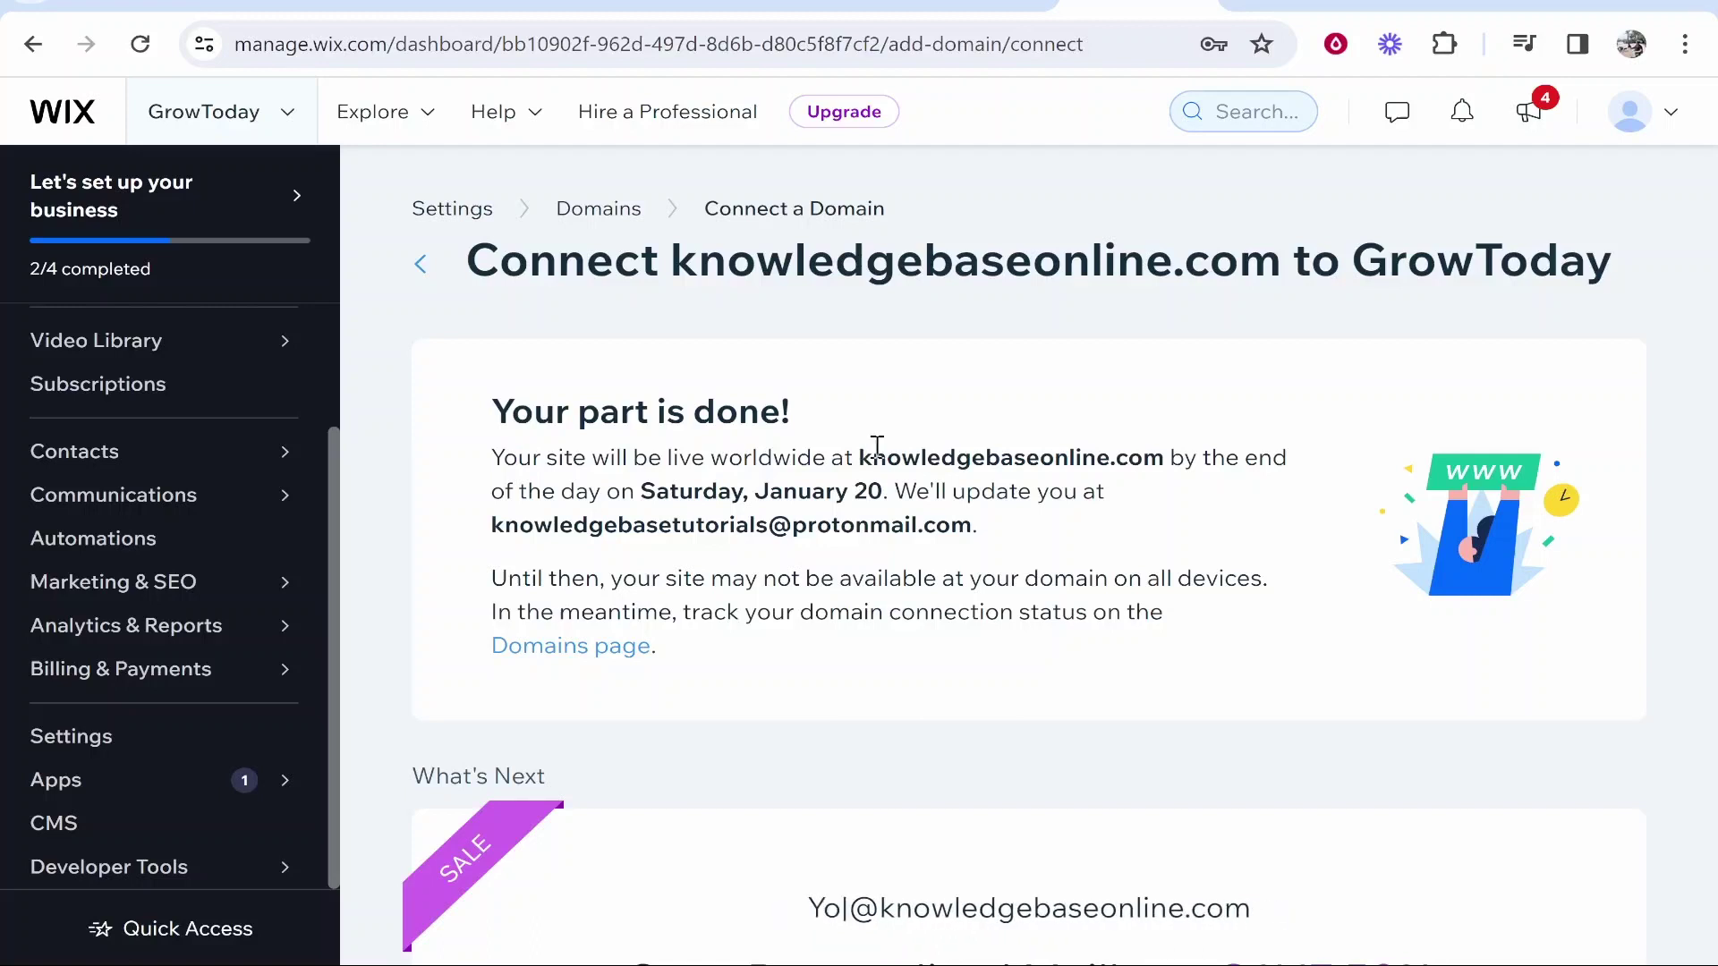
pyautogui.moveTo(862, 456); pyautogui.dragTo(1146, 462)
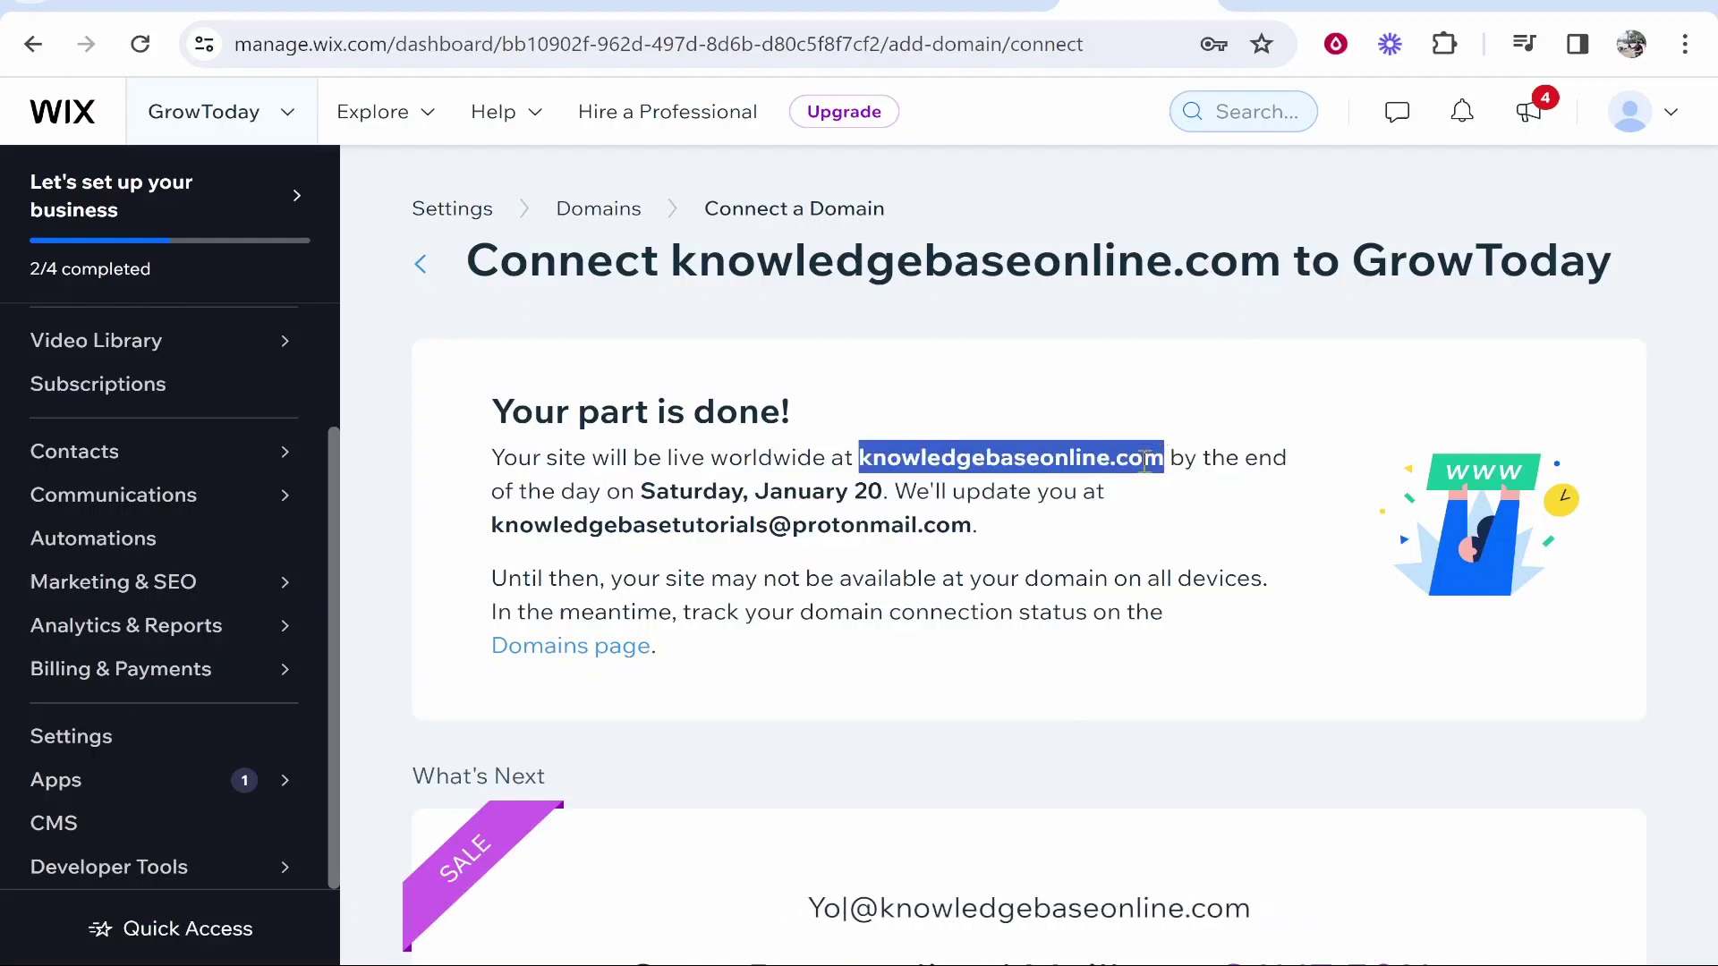
pyautogui.rightClick(1134, 452)
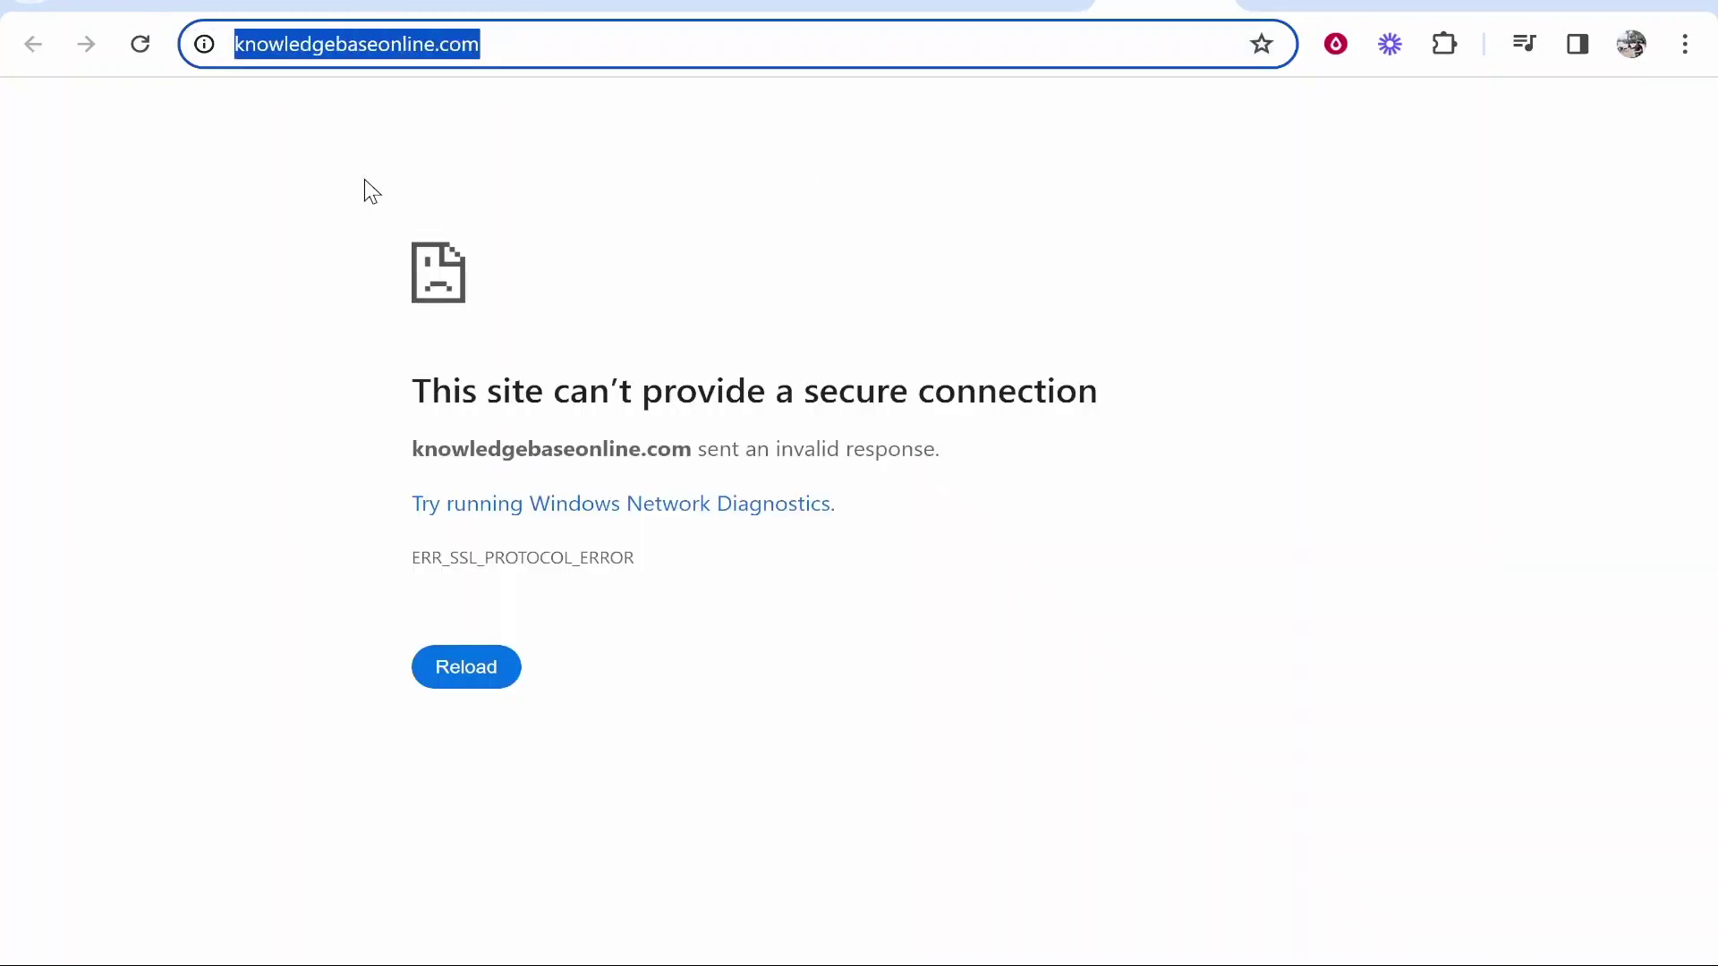
# Leave the knowledgebaseonline.com SSL error page and return to Wix's 'Your part is done!' page
pyautogui.click(371, 190)
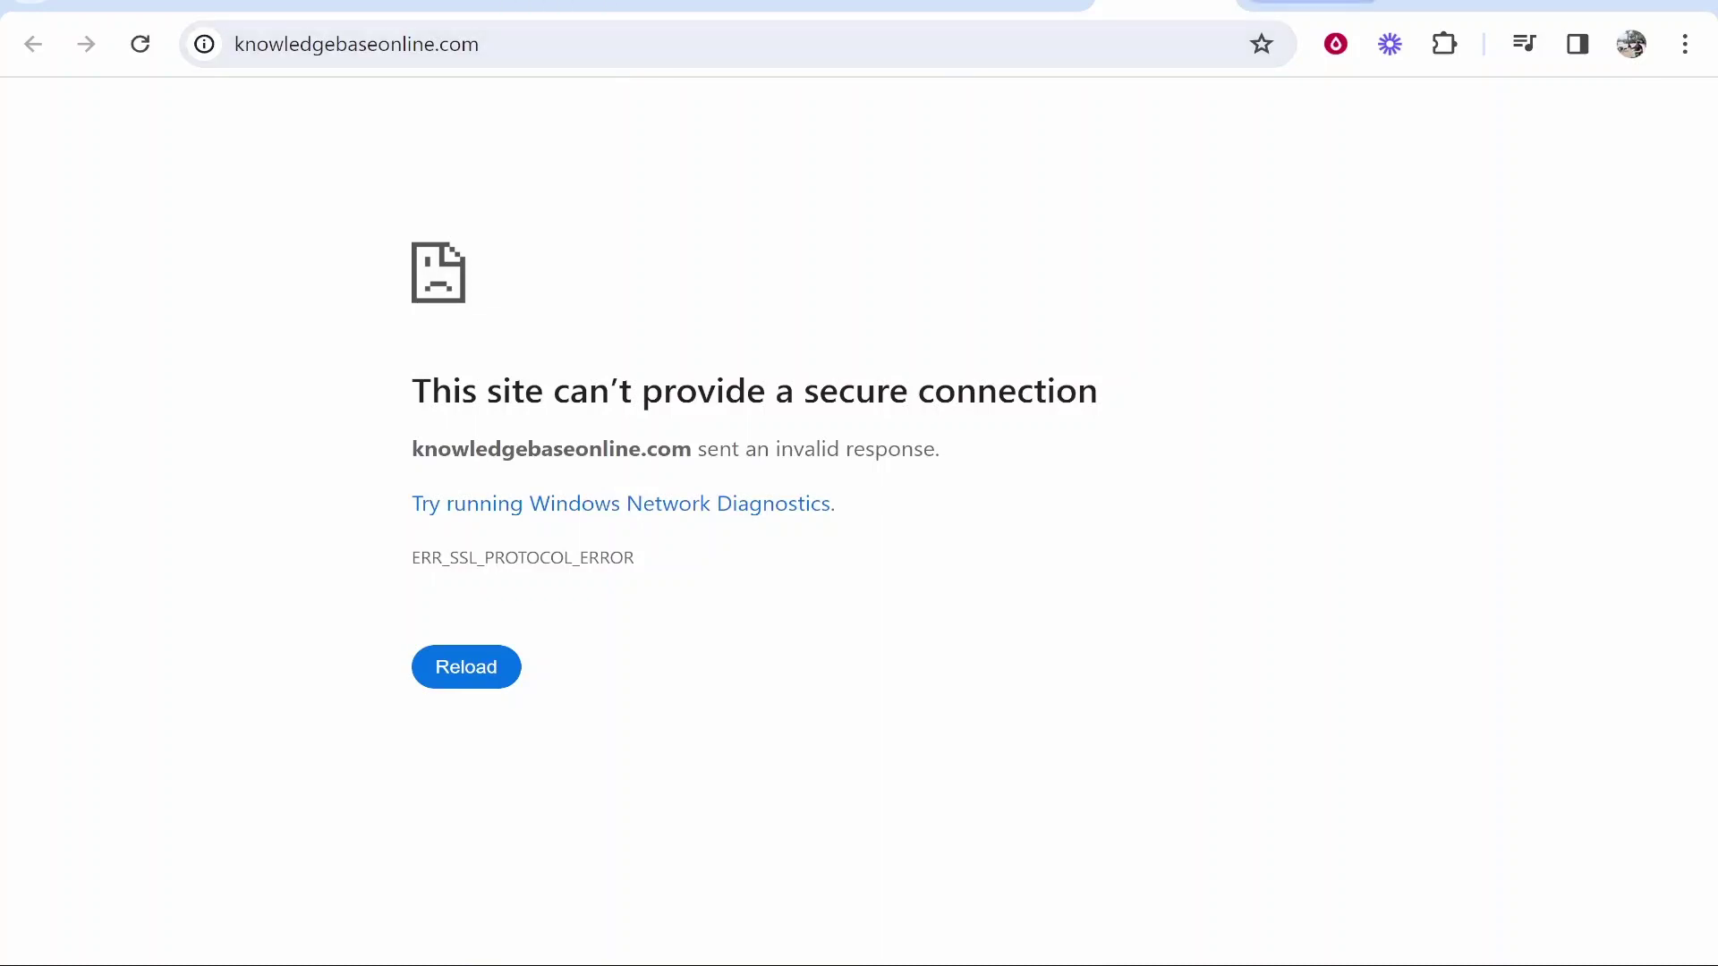
pyautogui.click(1220, 3)
pyautogui.click(937, 367)
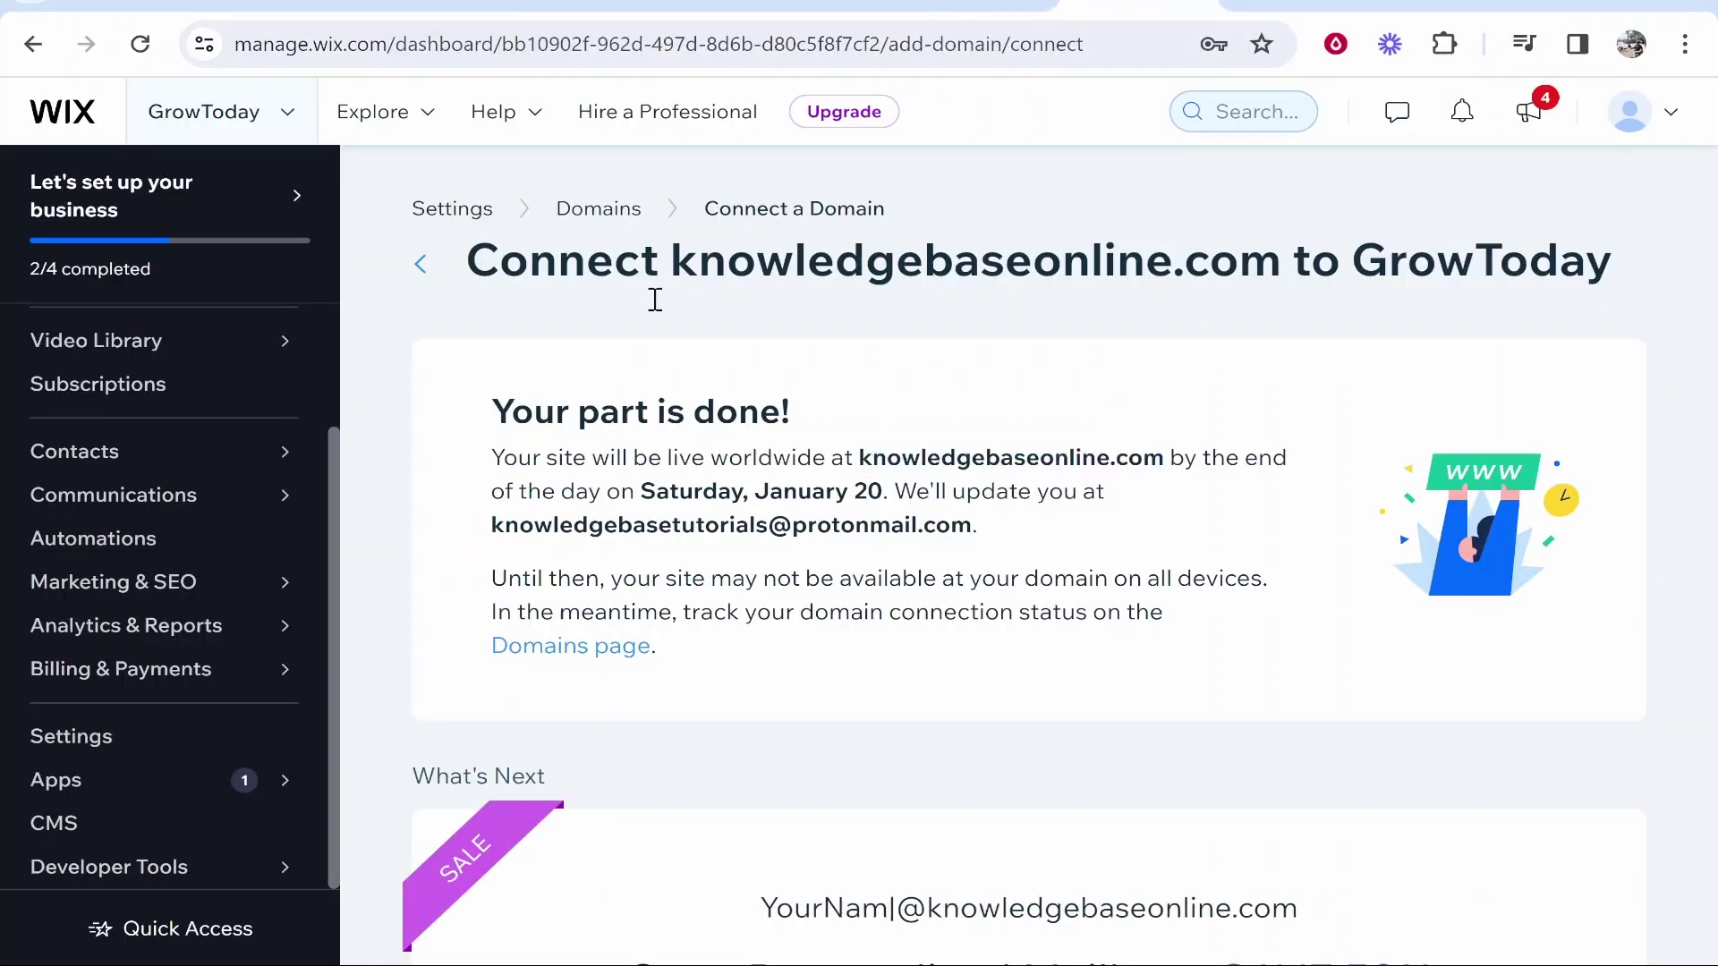